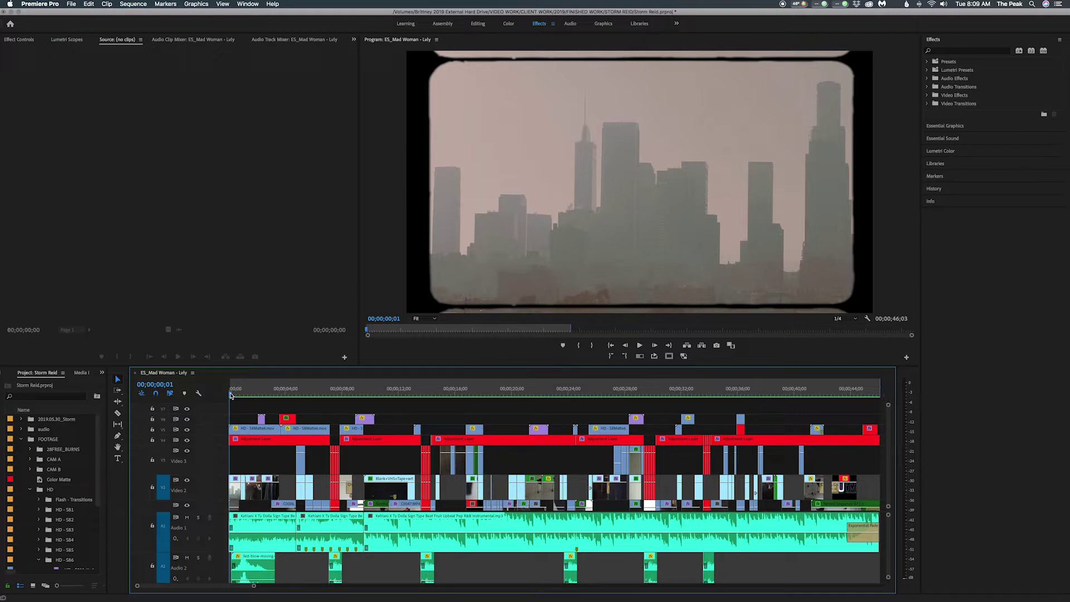
Compare the picture with the S8 matte track hidden and shown, and view the matte clip's source
left_click(263, 429)
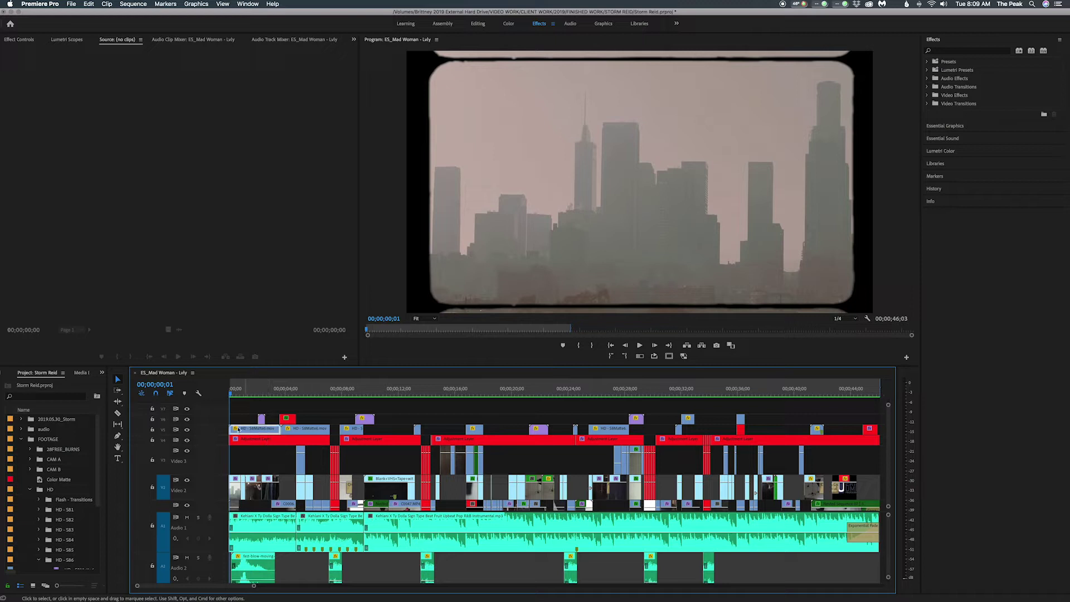
left_click(188, 432)
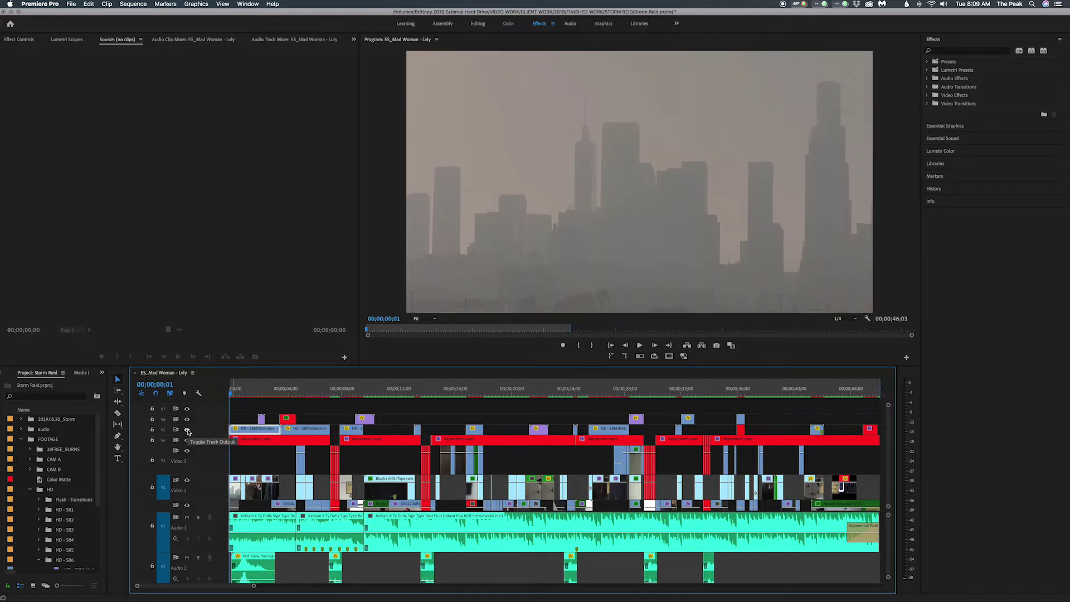
left_click(188, 431)
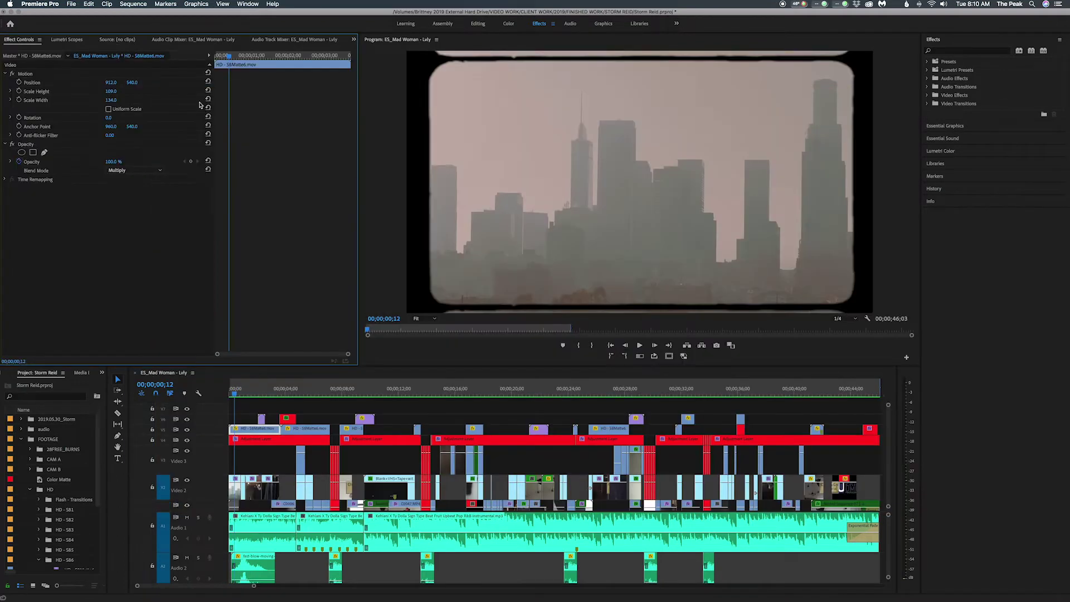
double_click(268, 432)
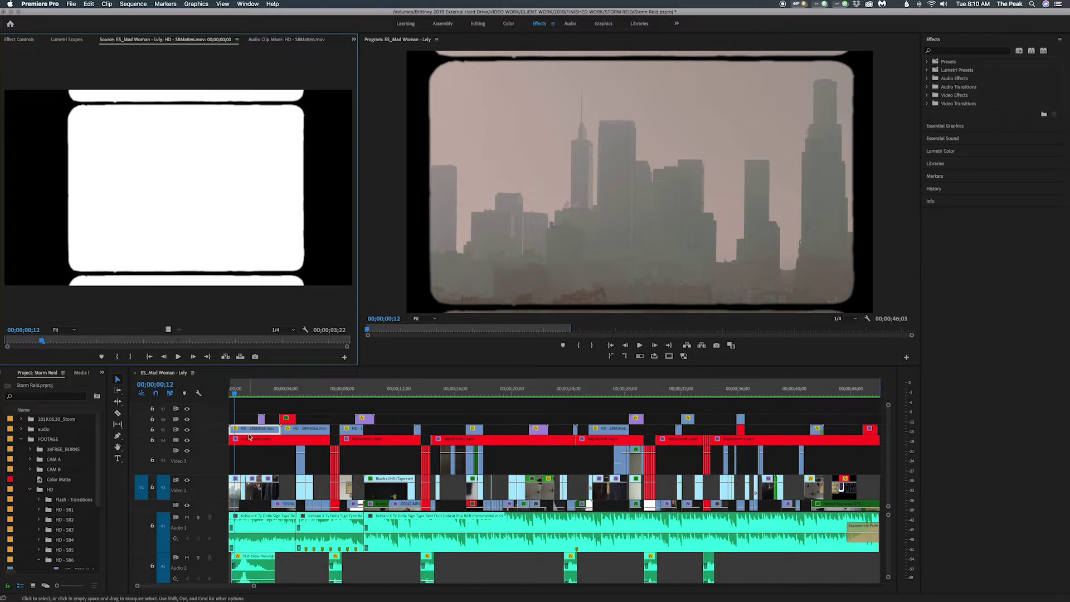
left_click(28, 39)
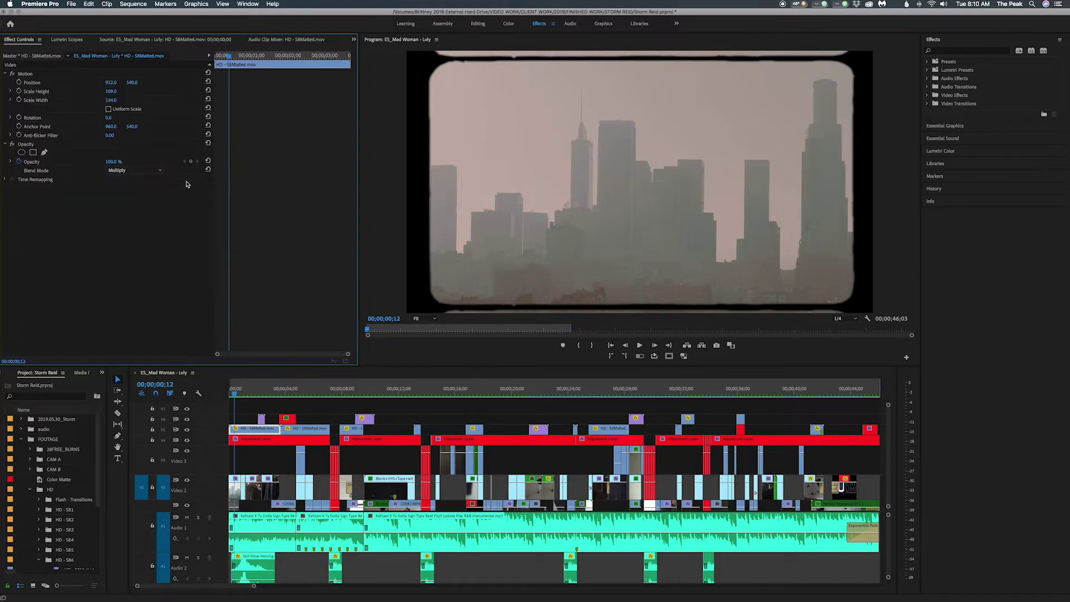
Try the Screen and Lighten blend modes on the opening S8 matte clip and return it to Multiply
left_click(145, 170)
left_click(139, 256)
left_click(121, 171)
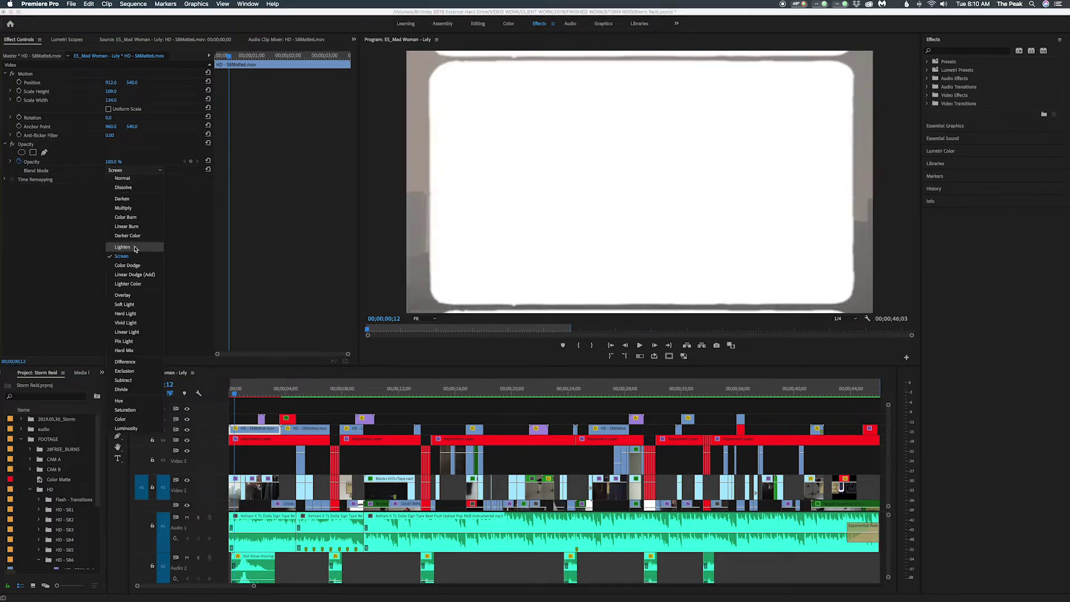
left_click(134, 249)
left_click(134, 171)
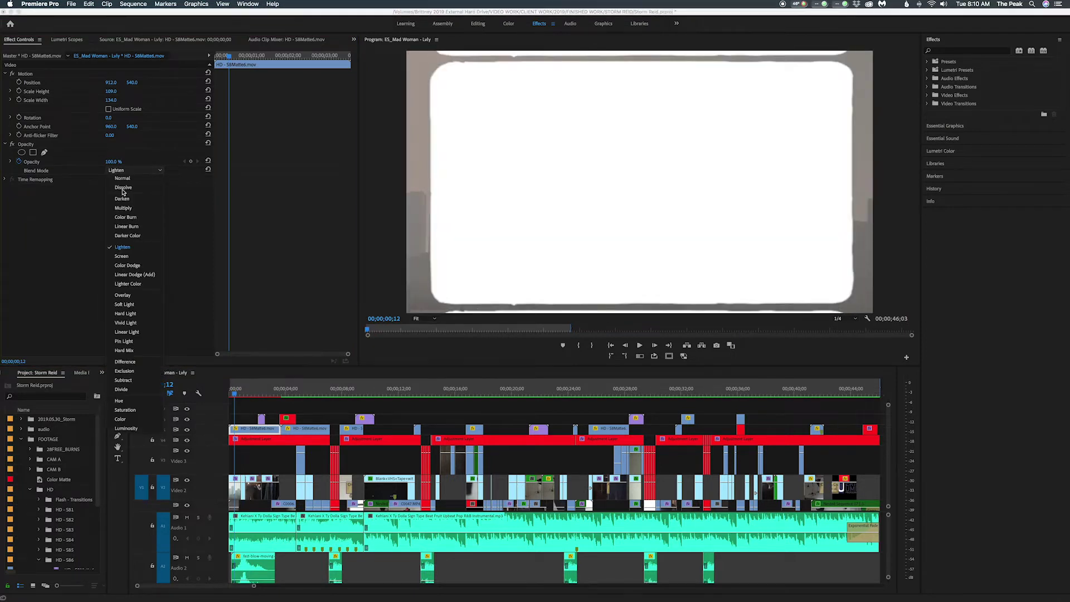
left_click(129, 208)
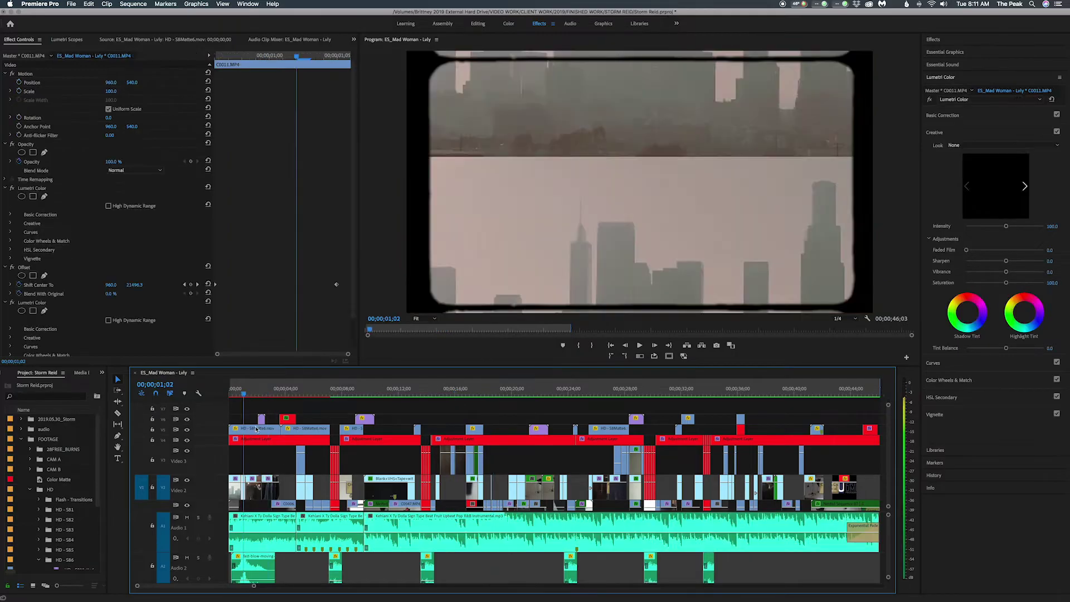
Go to 00;00;00;28 in the skyline transition and expand the effect presets to examine the MA Film Roll presets
key("Left")
key("Left")
key("Left")
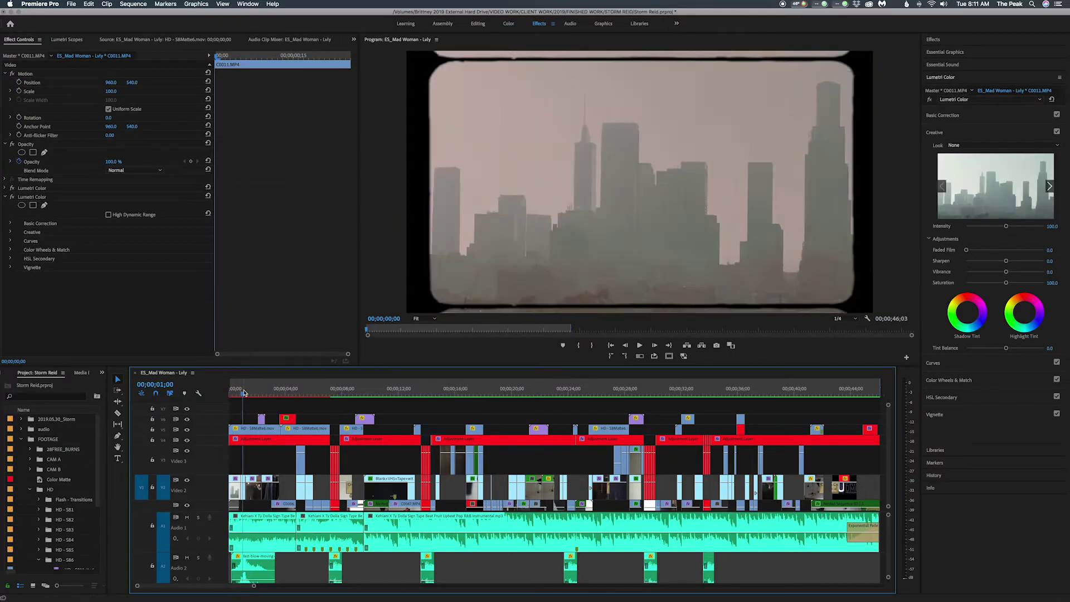
left_click_drag(256, 586, 173, 586)
left_click(299, 392)
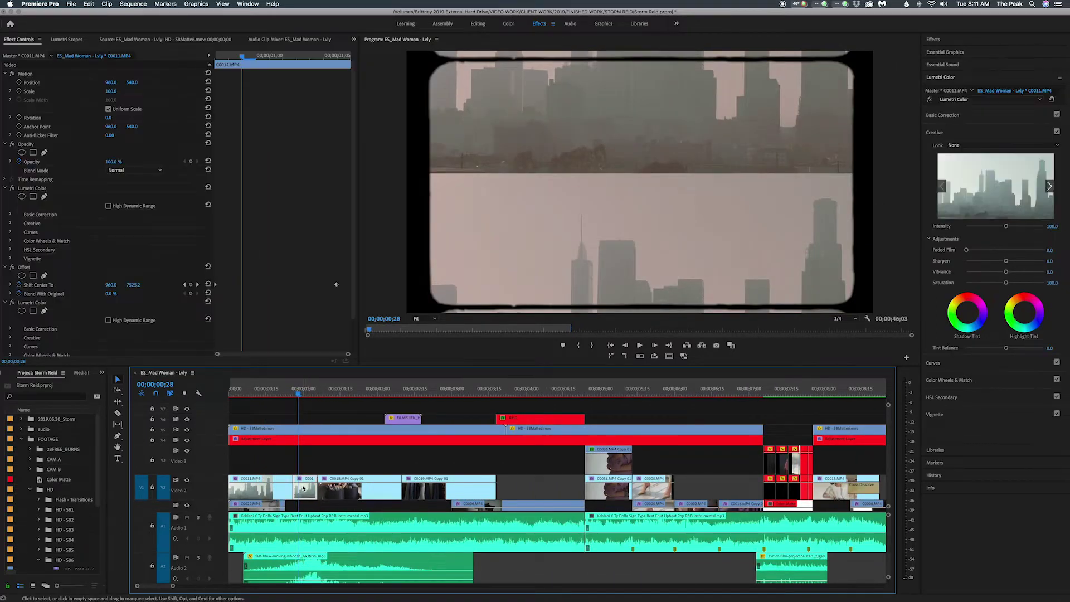
left_click(935, 41)
left_click(928, 61)
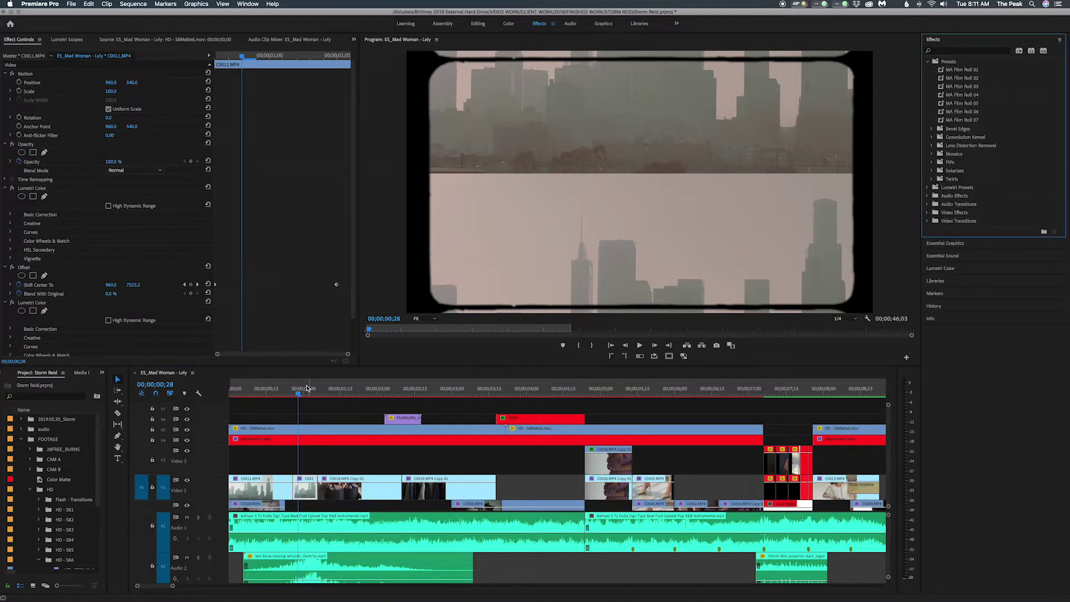
Collapse the Offset and second Lumetri Color settings of the C0011.MP4 clip and scrub through its transition
left_click(5, 302)
left_click(6, 267)
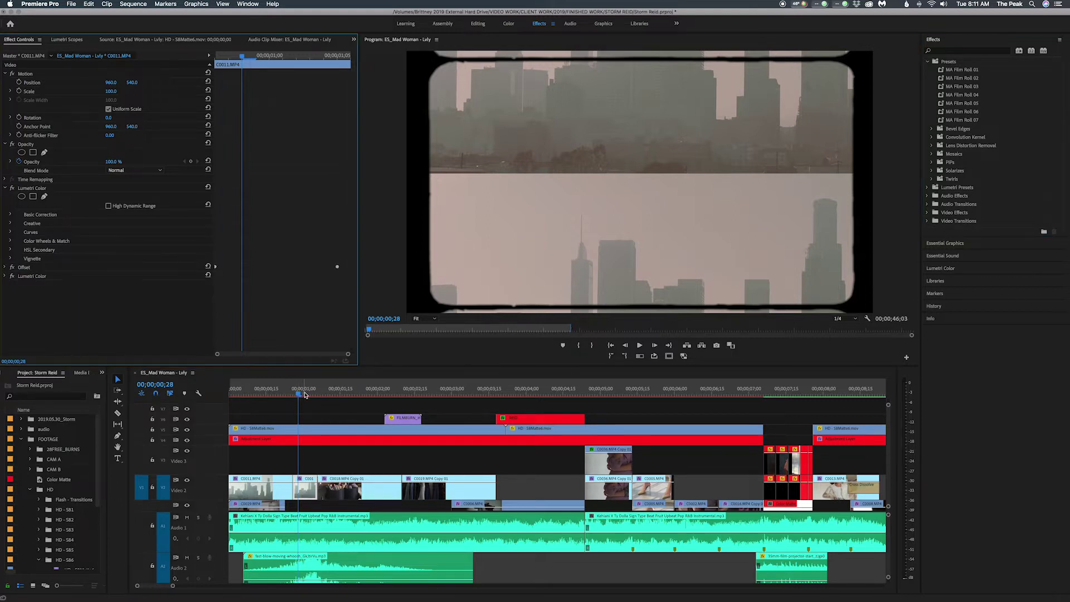
left_click(282, 396)
mouse_move(283, 396)
left_mouse_down()
mouse_move(320, 399)
mouse_move(296, 397)
left_mouse_up()
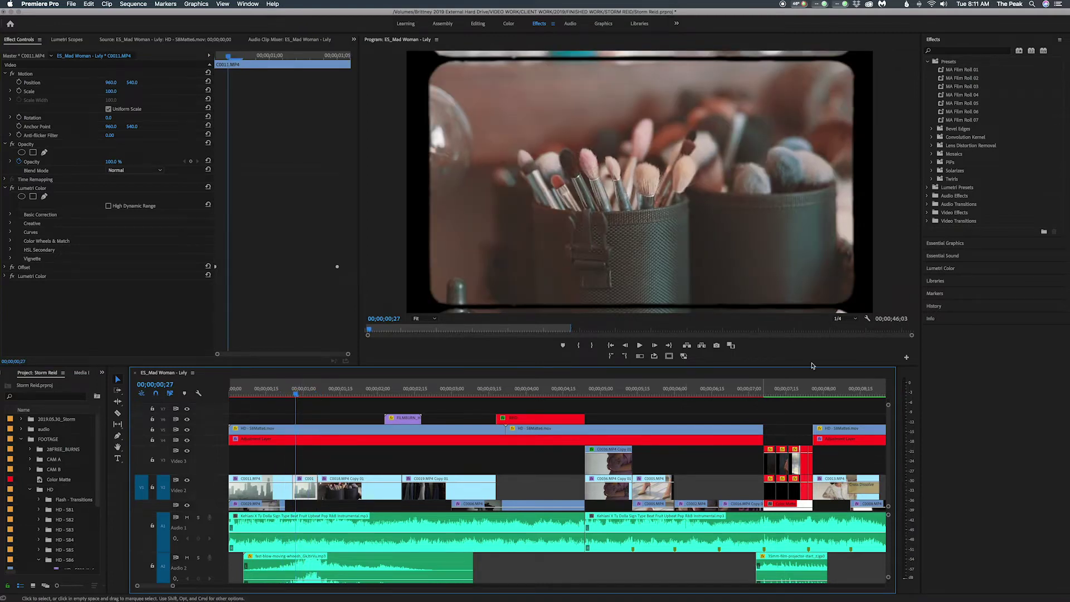
Search the effects for "offset" and bring up the Offset settings of the short C0011.MP4 skyline clip
left_click(952, 51)
type("offset")
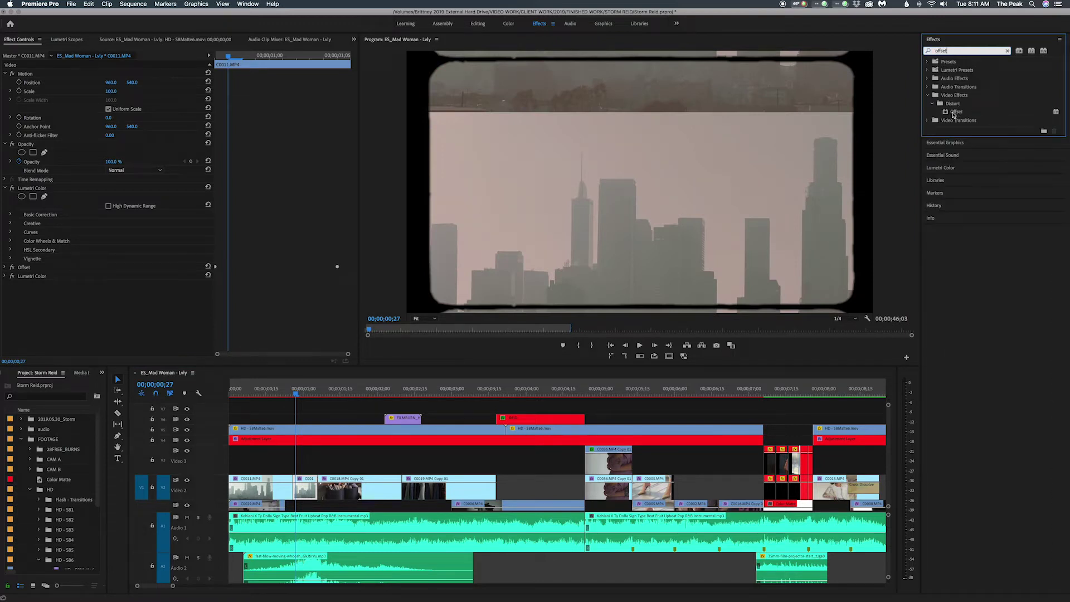
left_click(305, 499)
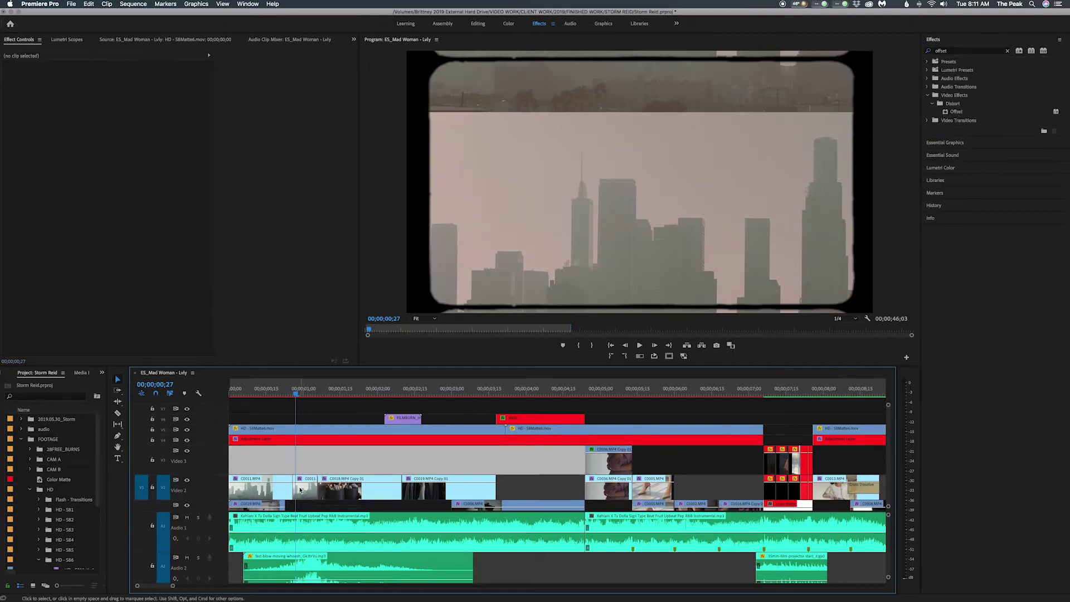
left_click(5, 188)
left_click(5, 196)
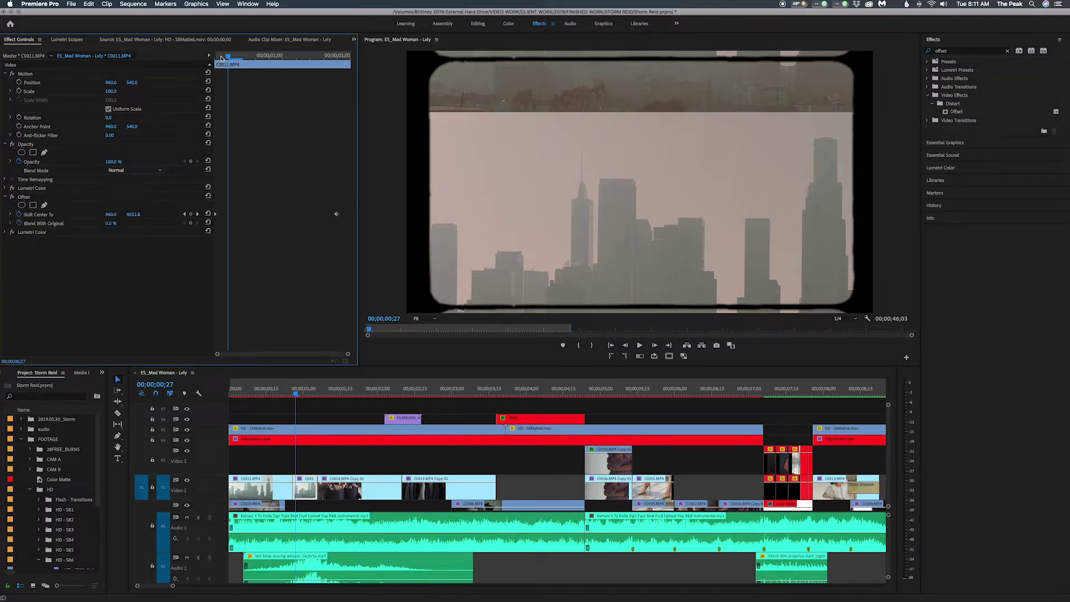
Place the Offset effect's Shift Center To end keyframe at 00;00;01;04 with a vertical value of 32157
key("Left")
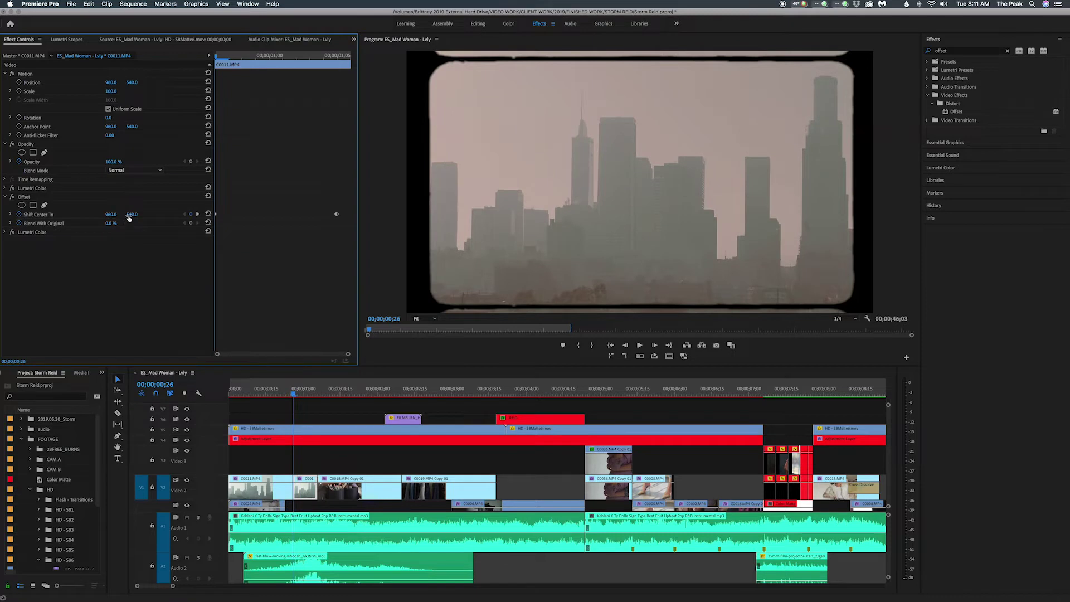
left_click(312, 394)
left_click_drag(134, 214, 155, 215)
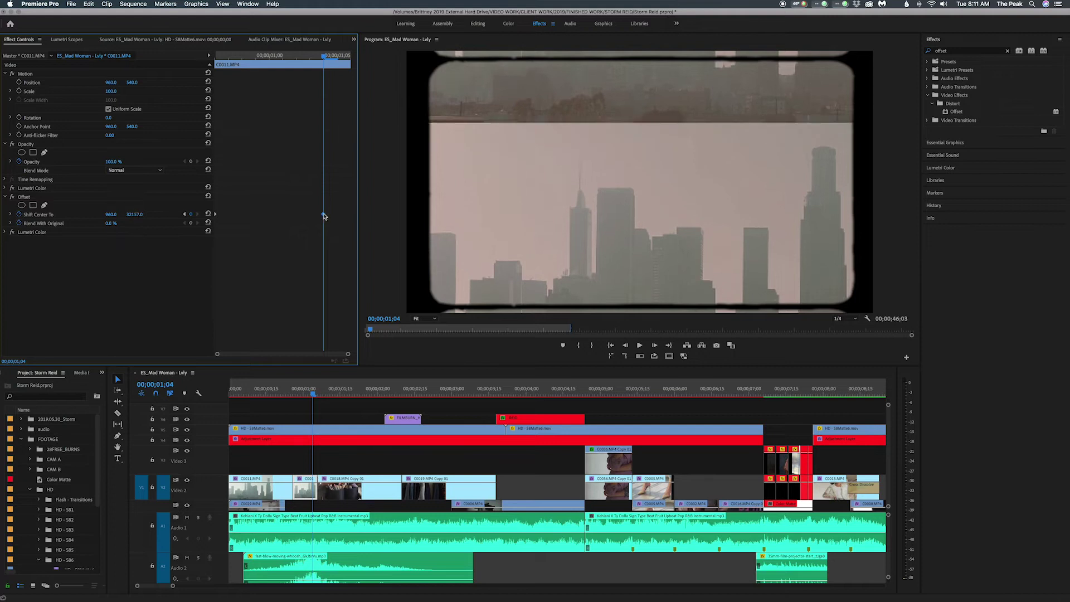
Try moving the Shift Center To end keyframe to the end of the skyline clip and play the transition
left_click_drag(323, 214, 344, 214)
left_click(280, 395)
left_click_drag(279, 394, 304, 395)
key("space")
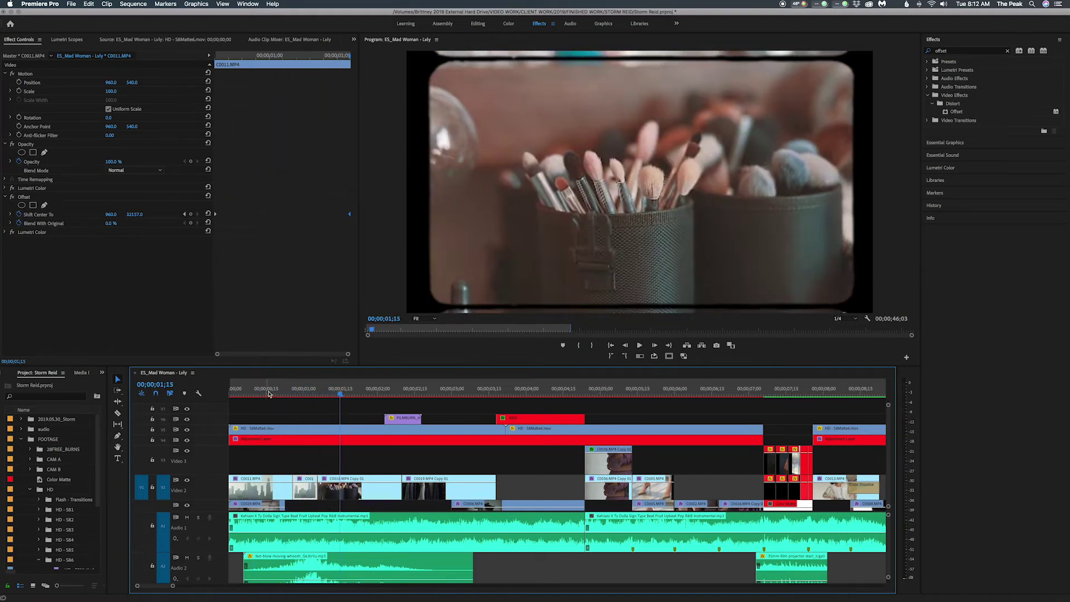
Replay the skyline transition from 00;00;00;22 with its end keyframe back at 00;00;01;04, and select the whoosh audio clip beneath it
left_click(294, 394)
left_click(282, 394)
key("space")
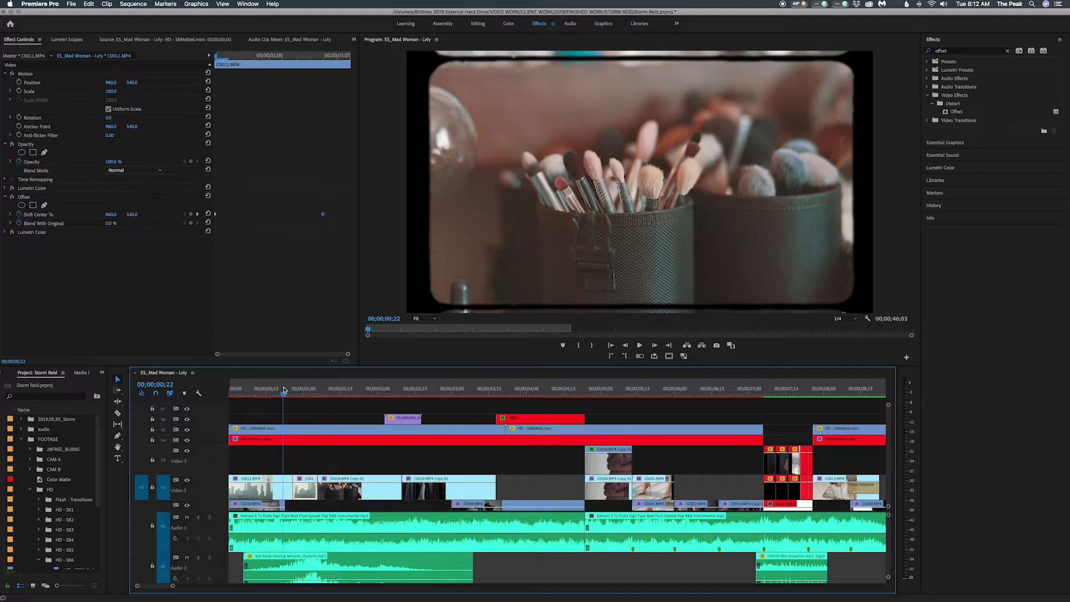
key("space")
left_click_drag(294, 392, 335, 395)
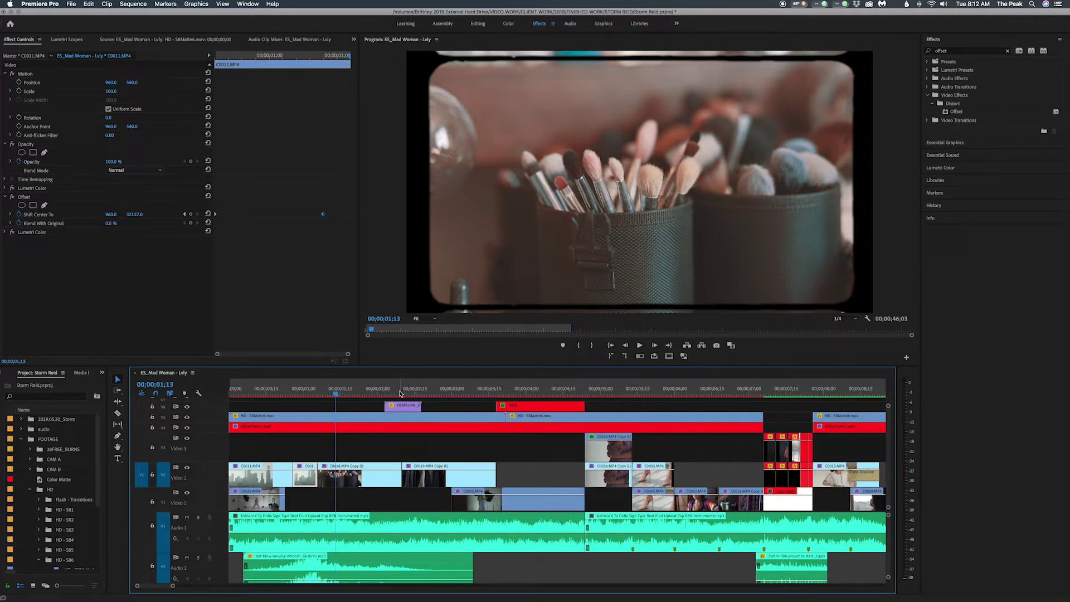
left_click(262, 563)
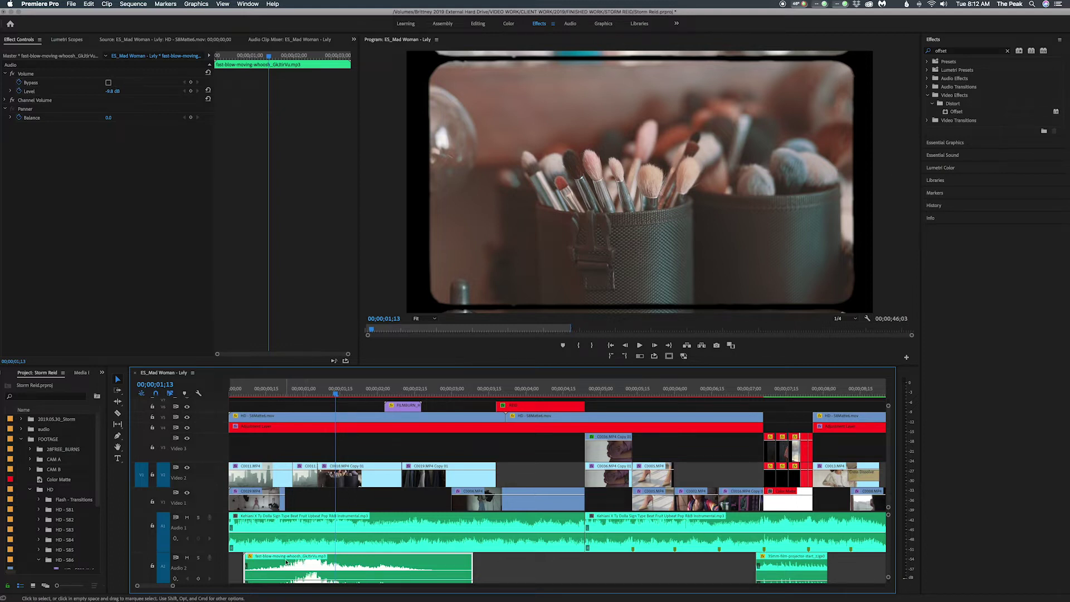
Try the Normal blend mode on the FILMBURN_HARD_008.mp4 overlay, return it to Screen, and play the burn from 00;00;01;29
left_click(402, 392)
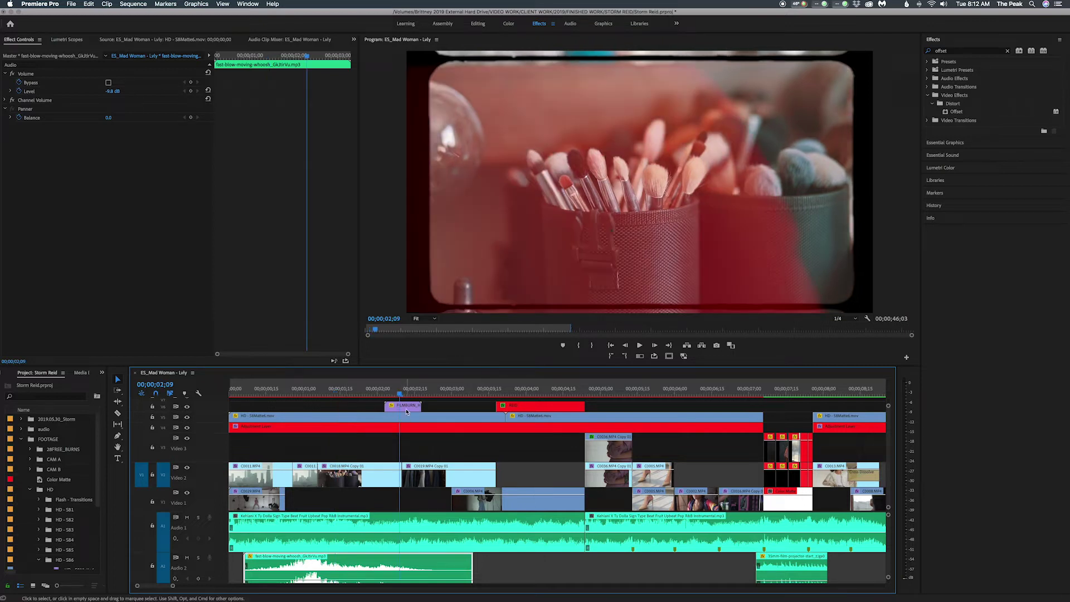
left_click(407, 411)
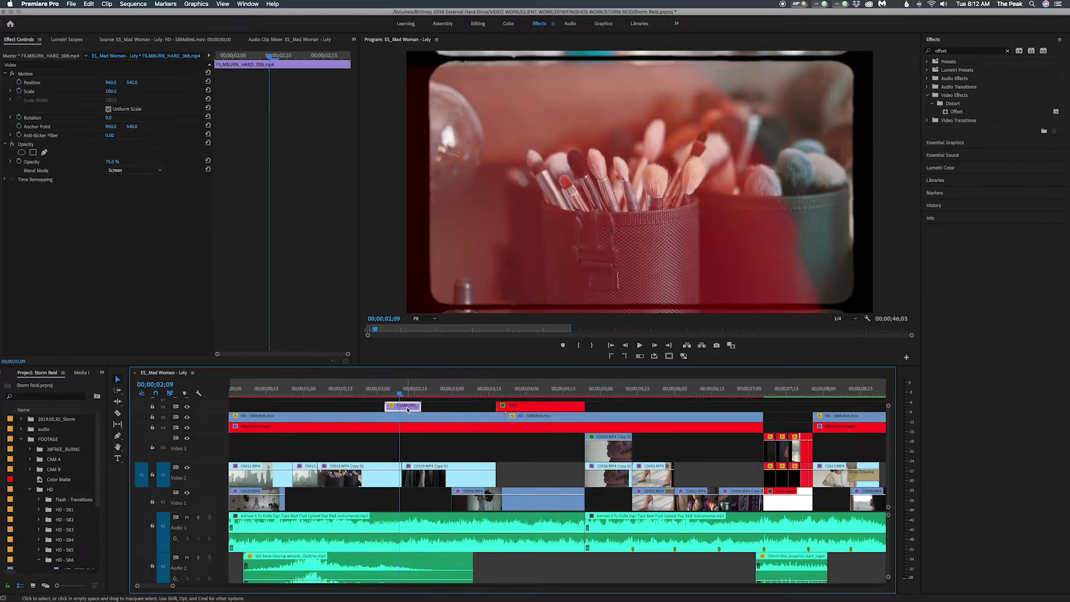
left_click(120, 171)
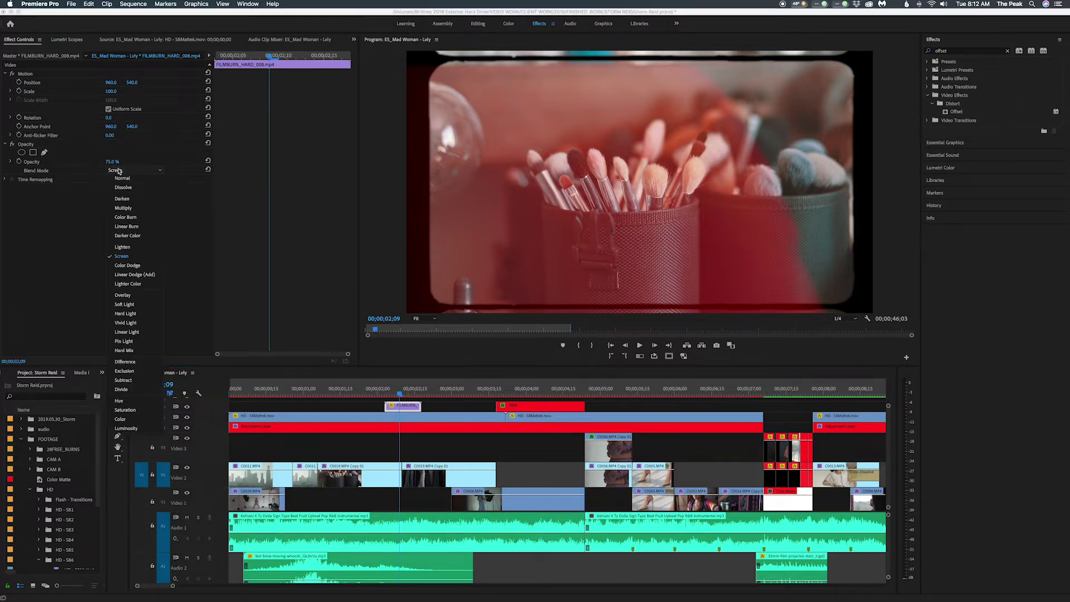
left_click(123, 180)
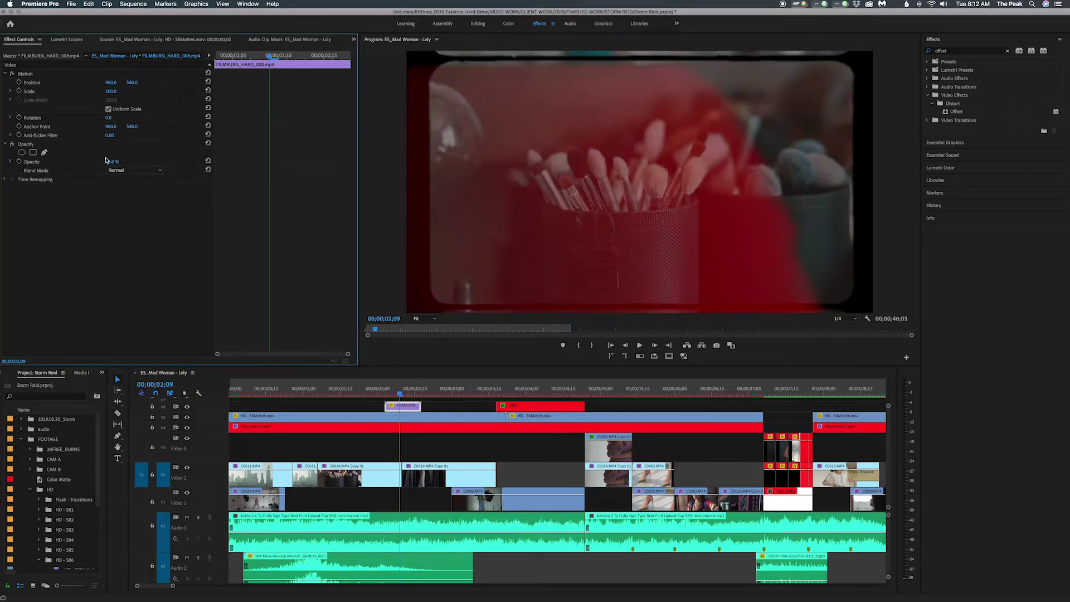
left_click(119, 171)
left_click(122, 256)
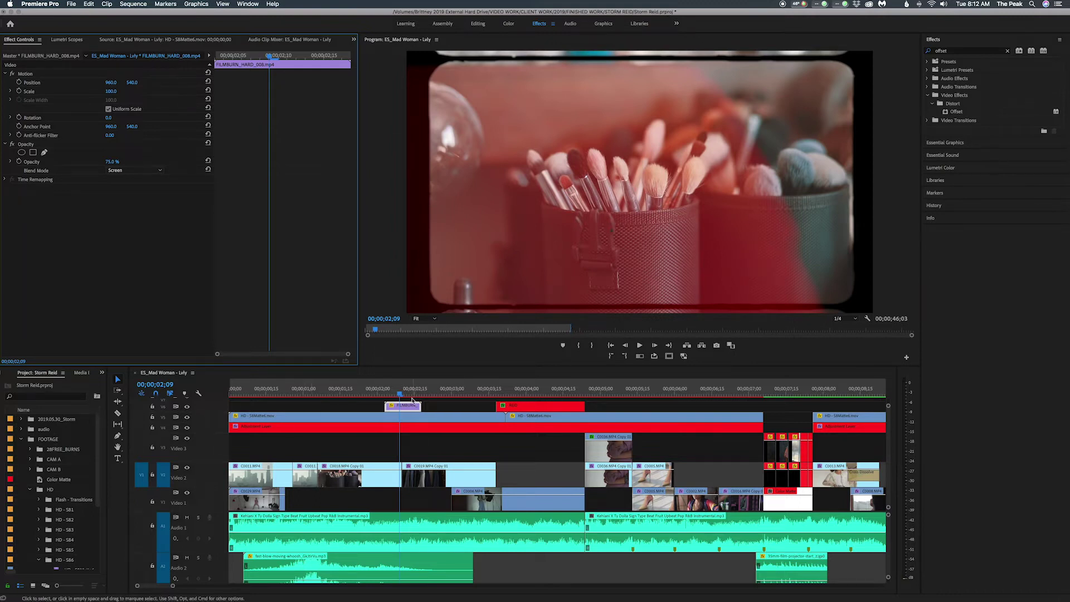
left_click(375, 390)
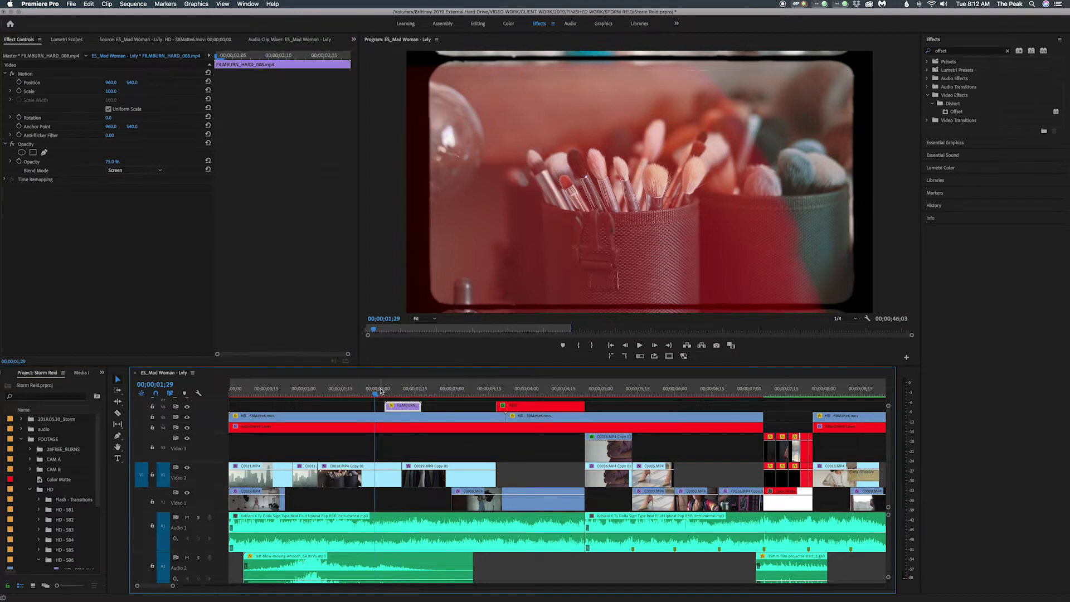
key("space")
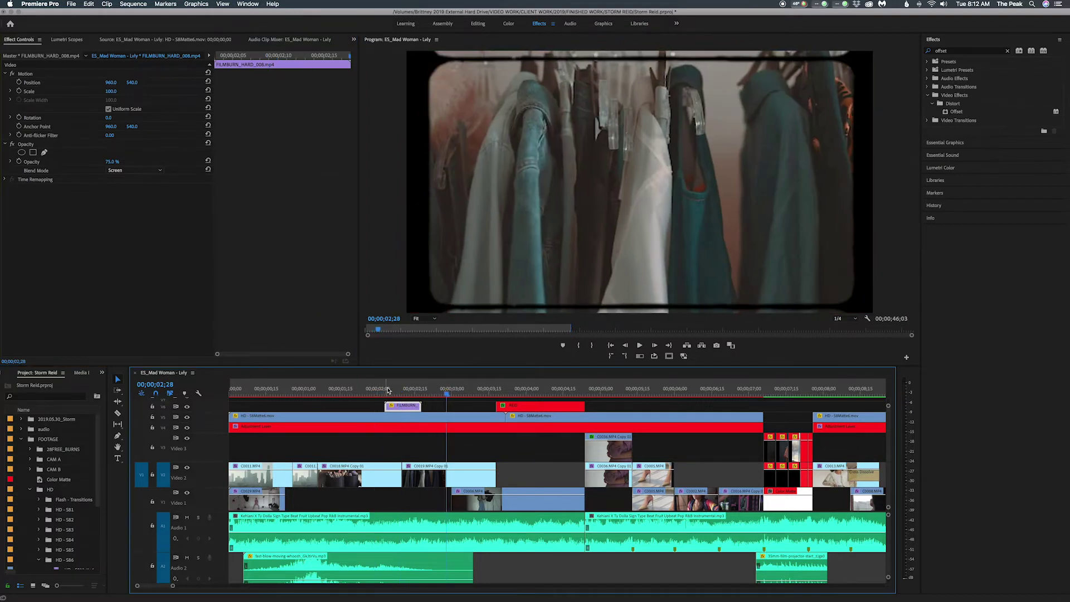
Select the title graphic at 00;00;04;16 and show the text properties of its STORM layer
left_click_drag(384, 389, 566, 395)
left_click(565, 407)
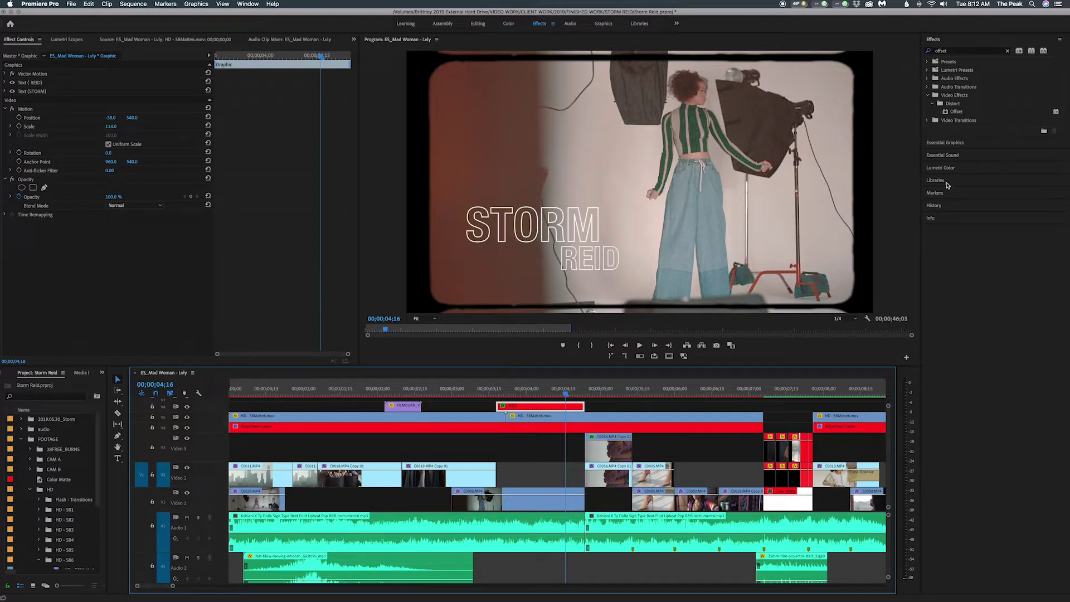
left_click(956, 144)
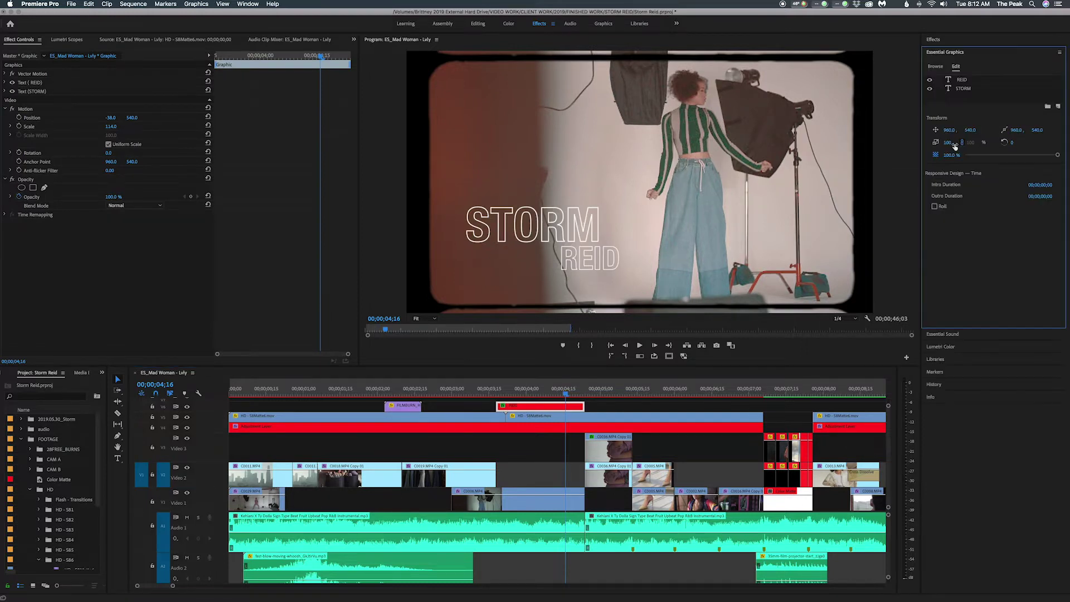
left_click(962, 88)
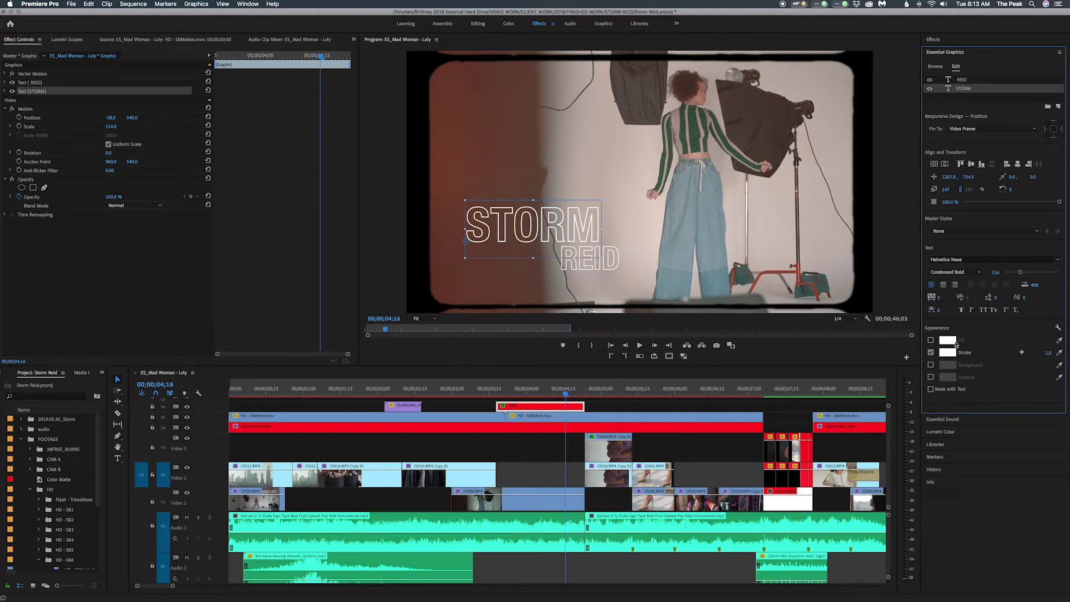
Try a solid fill without a stroke on the STORM text and restore its stroke-only outline
left_click(931, 352)
left_click(931, 340)
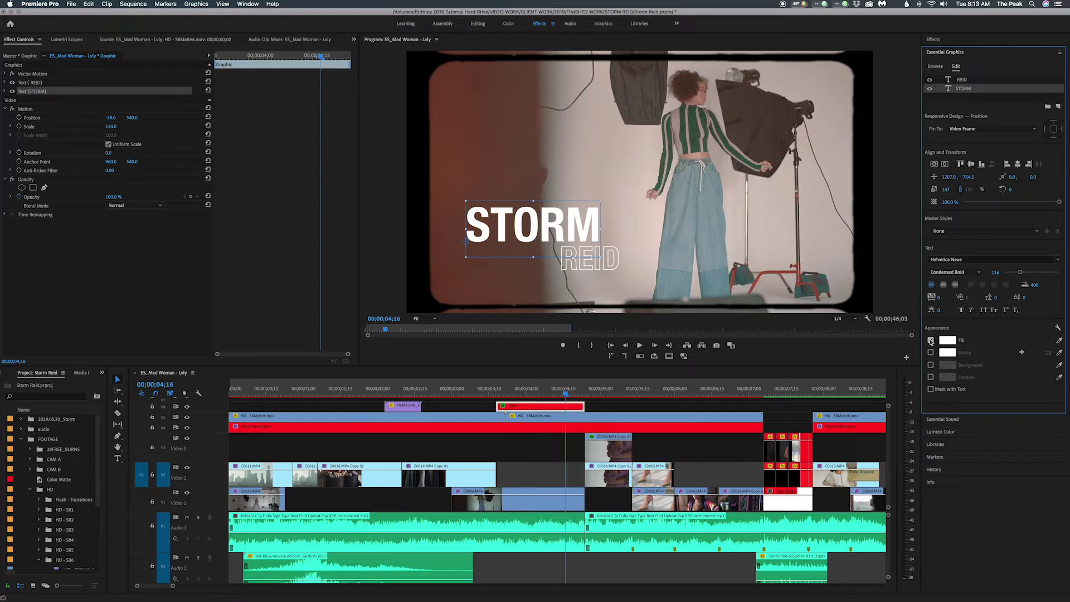
left_click(931, 340)
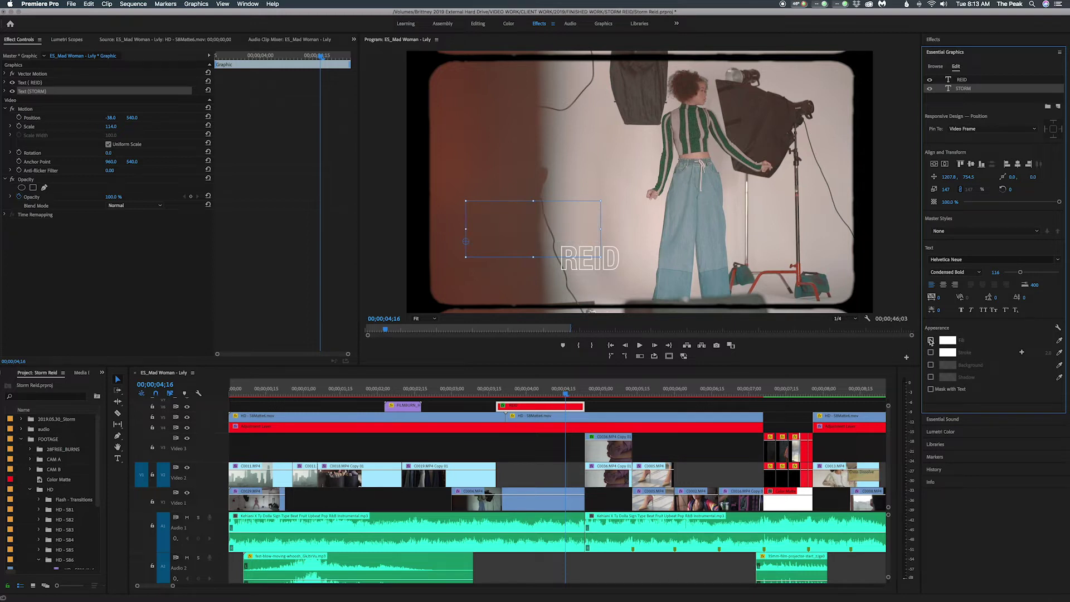
left_click(931, 352)
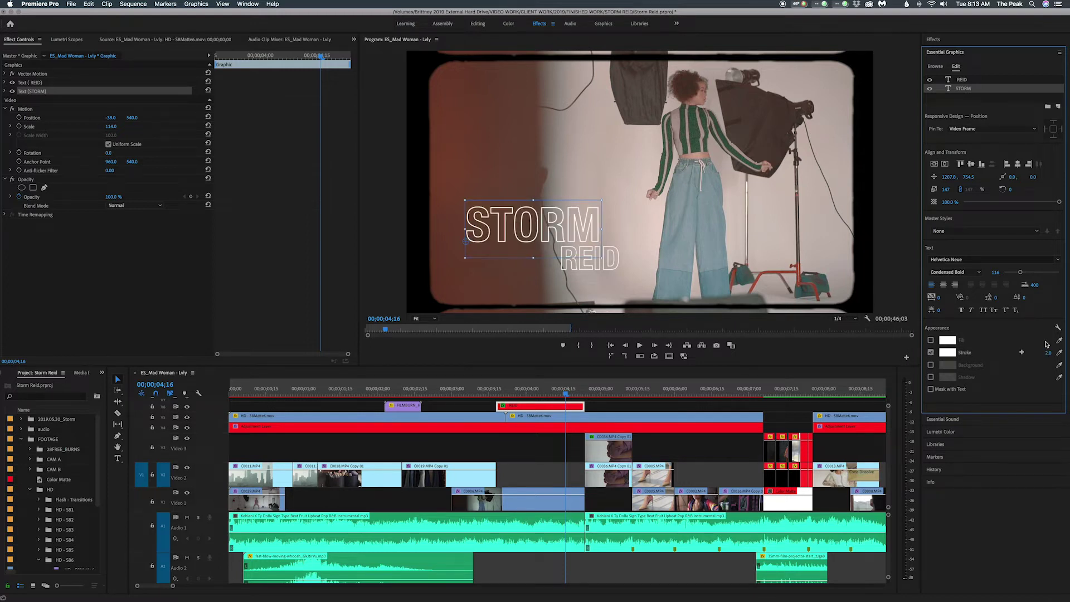
Try a stroke width of 5 on the STORM text and return it to 2
left_click(1049, 352)
type("5")
key("Return")
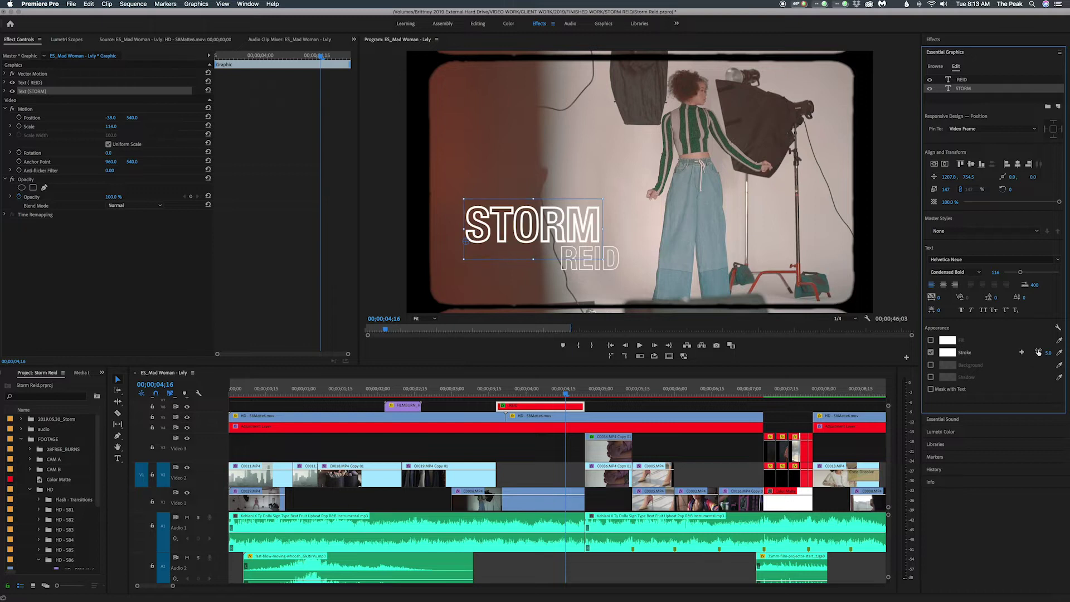
key("Return")
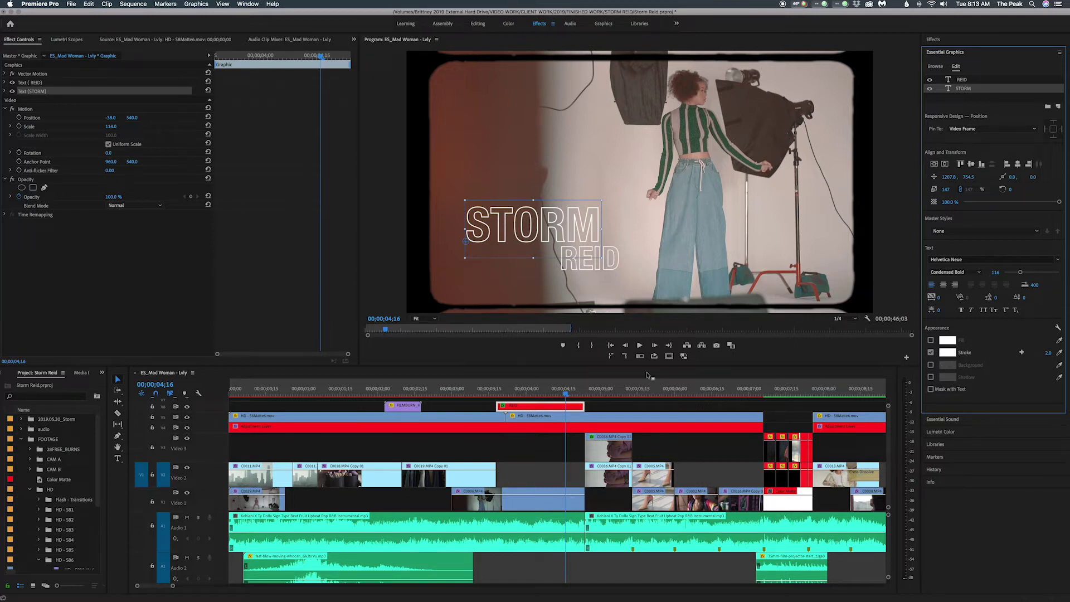
Go to the split-look shot at 00;00;04;27, select C0036.MP4 Copy 01 on Video 3, and scrub to 00;00;05;01
left_click(647, 377)
scroll(549, 400, "right", 3)
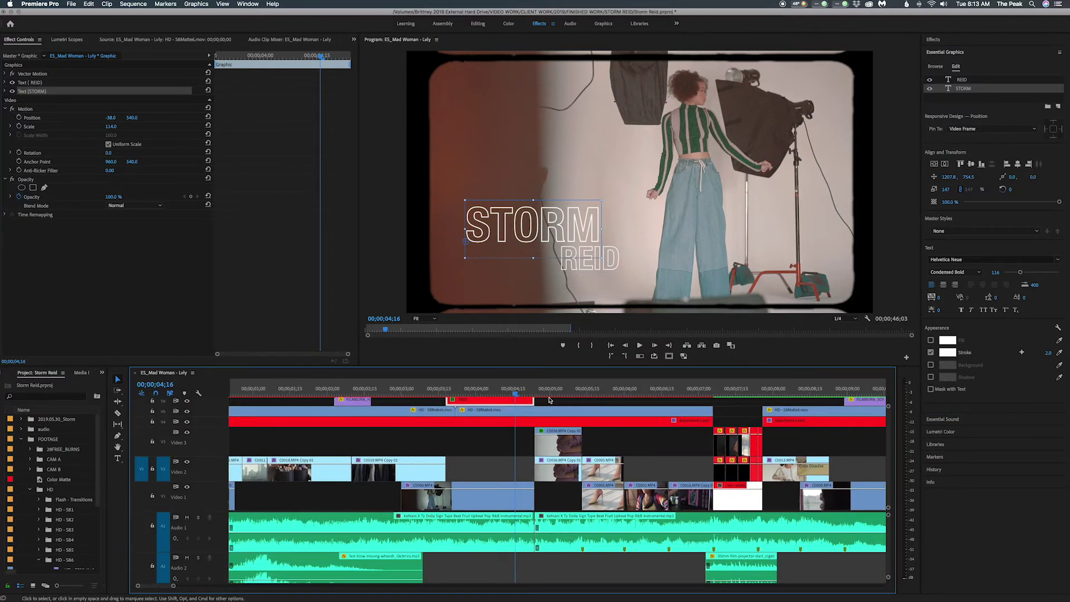
left_click(543, 392)
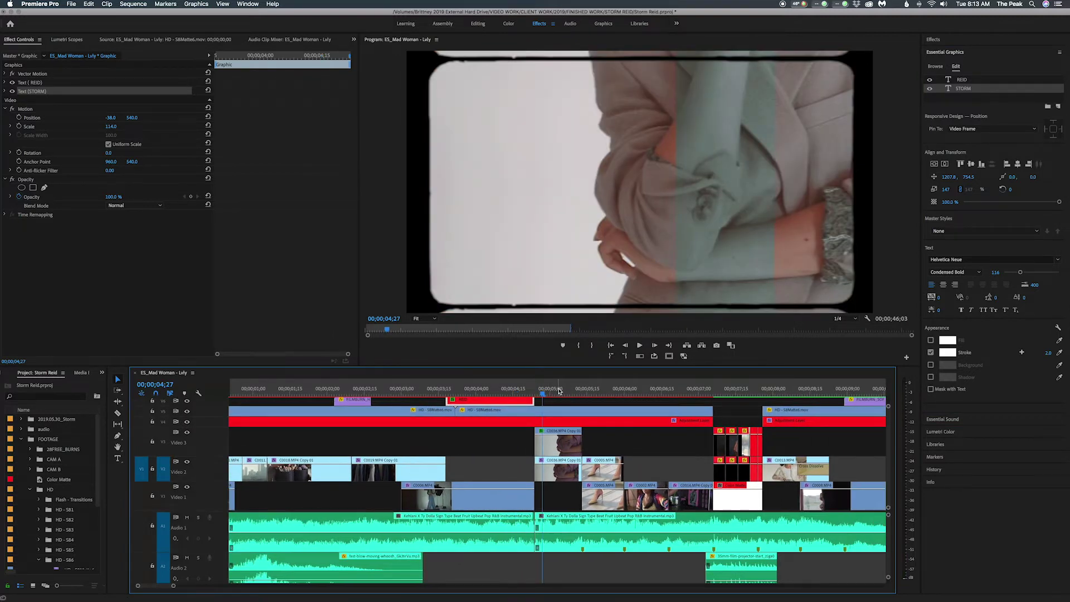
left_click(566, 446)
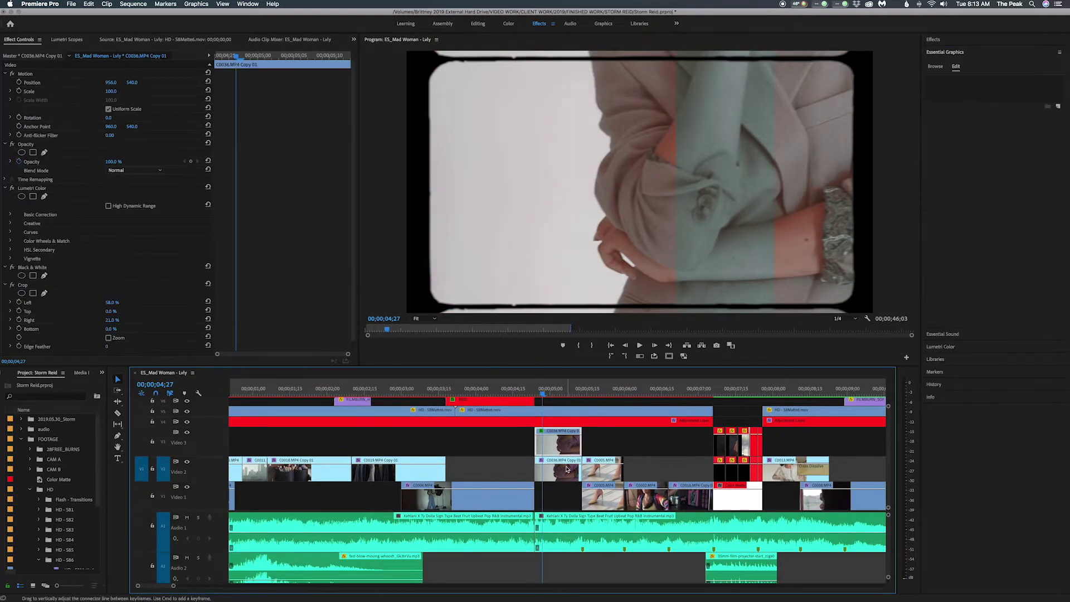
key("super+v")
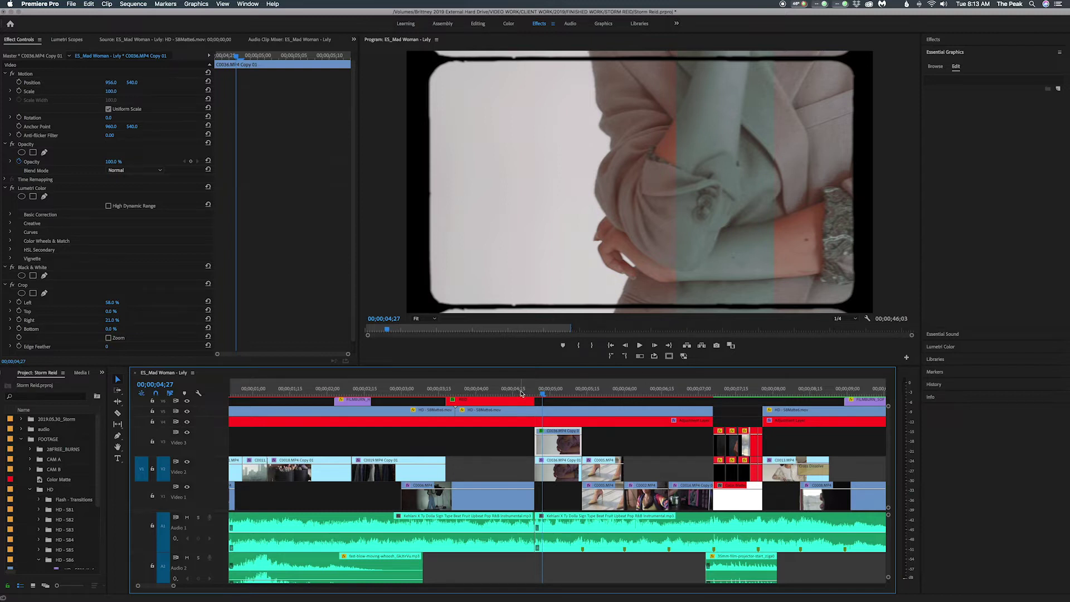
left_click(556, 396)
left_click_drag(556, 396, 555, 397)
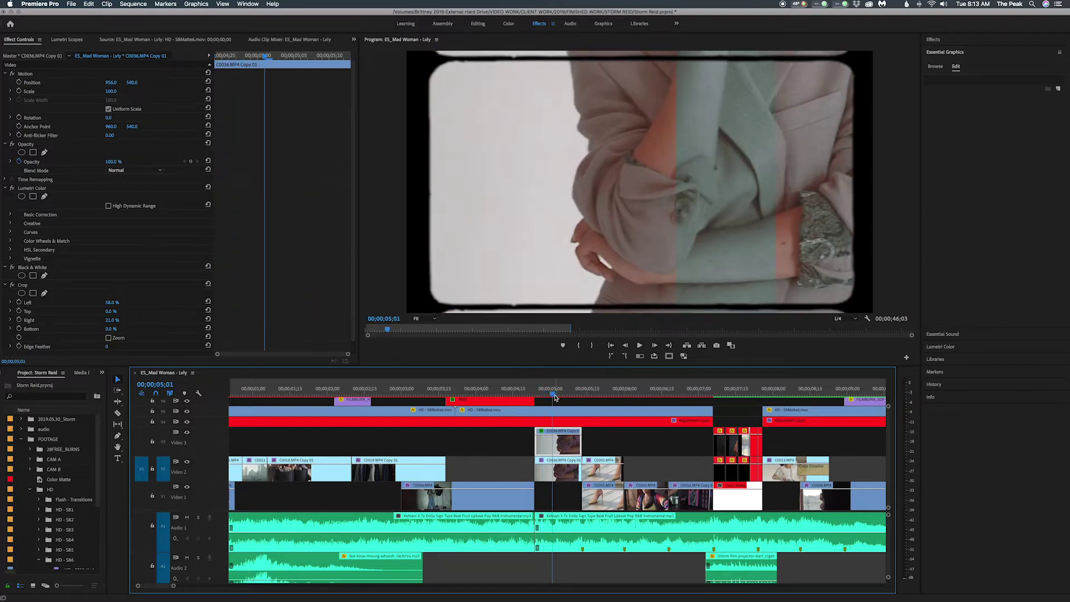
Compare the Video 3 copy of C0036.MP4 with its Crop effect off and on, and select the duplicate clip on Video 2
scroll(594, 396, "right", 5)
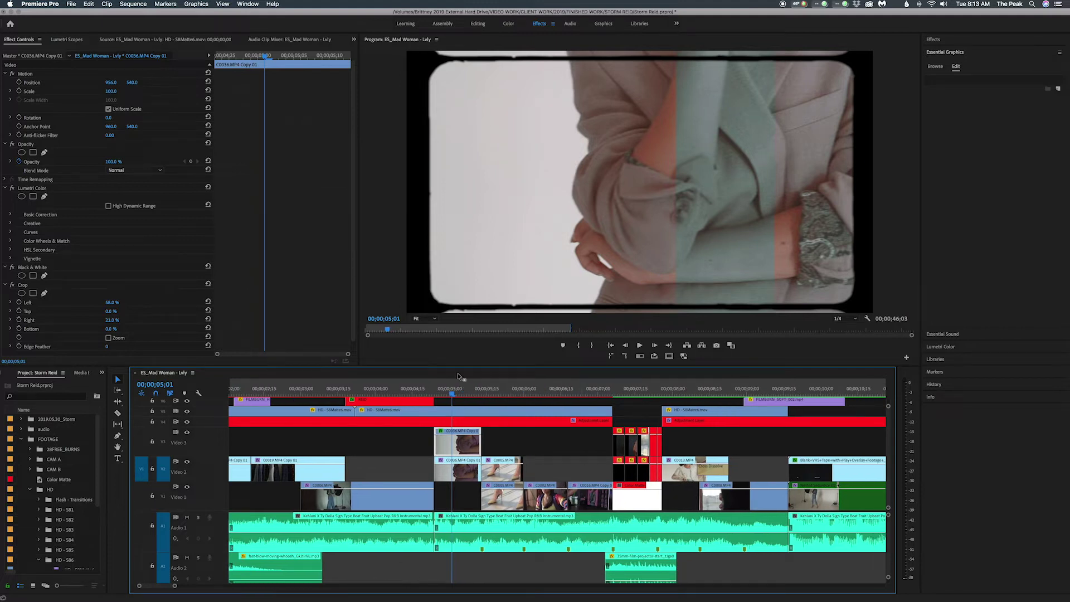
left_click(12, 285)
left_click(12, 286)
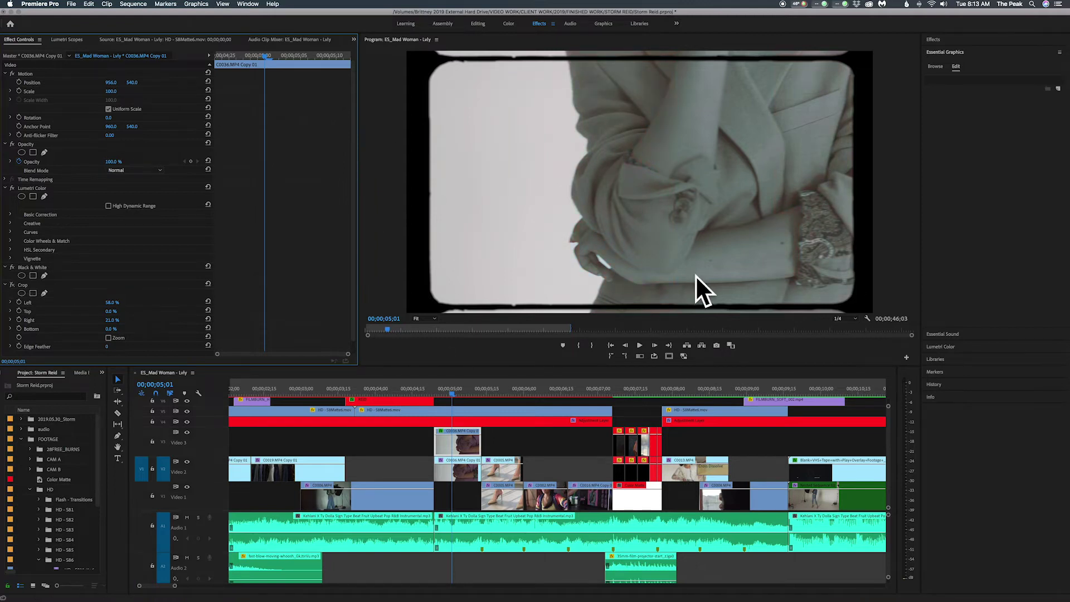
left_click(13, 286)
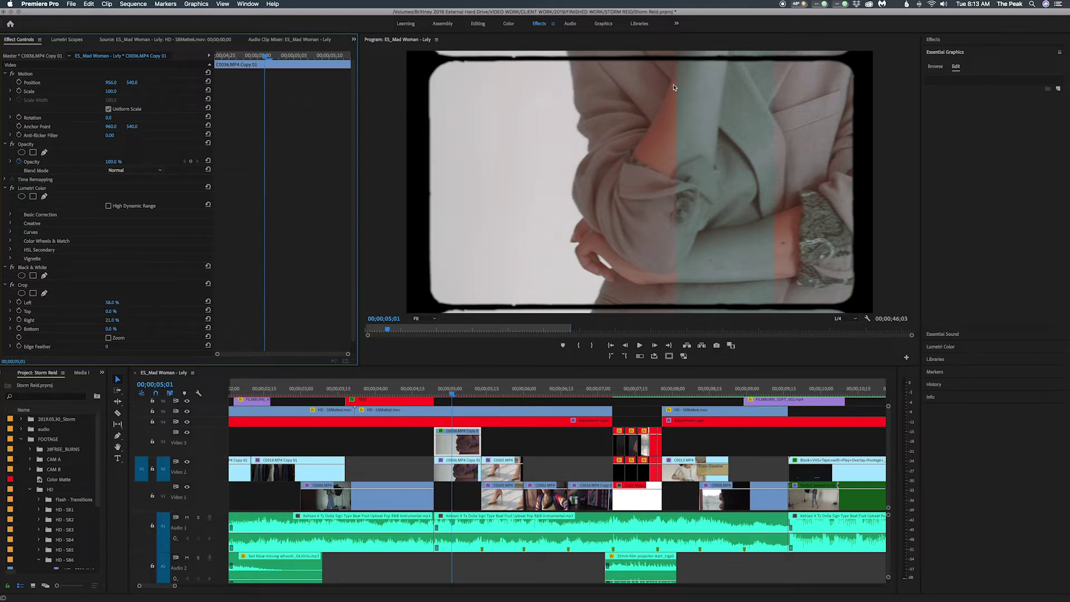
left_click(452, 477)
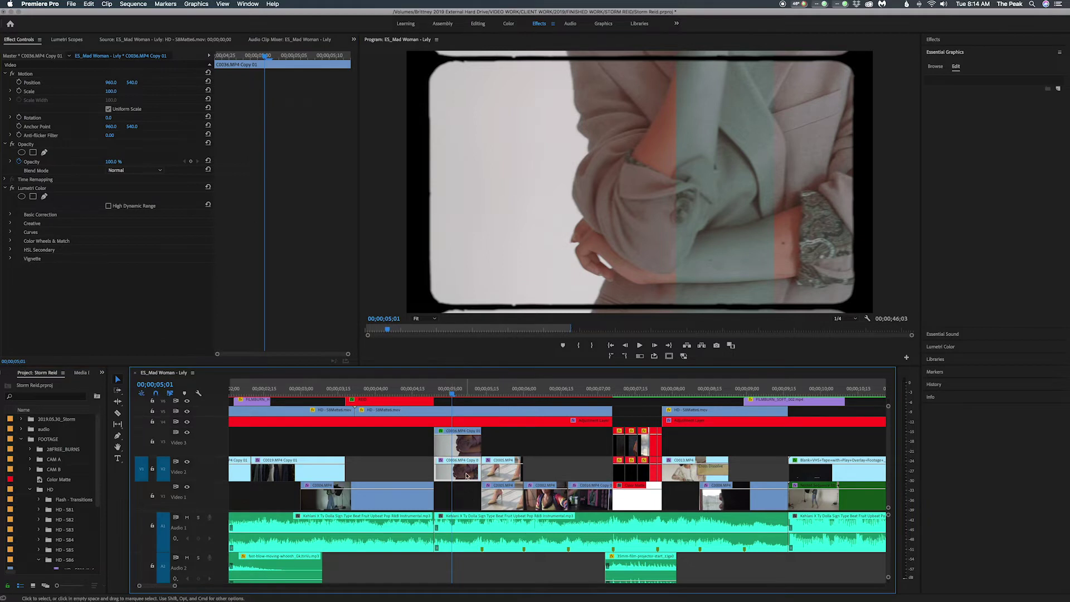
Review the edit from 00;00;04;19 through the quick cuts up to 00;00;06;22
left_click(473, 396)
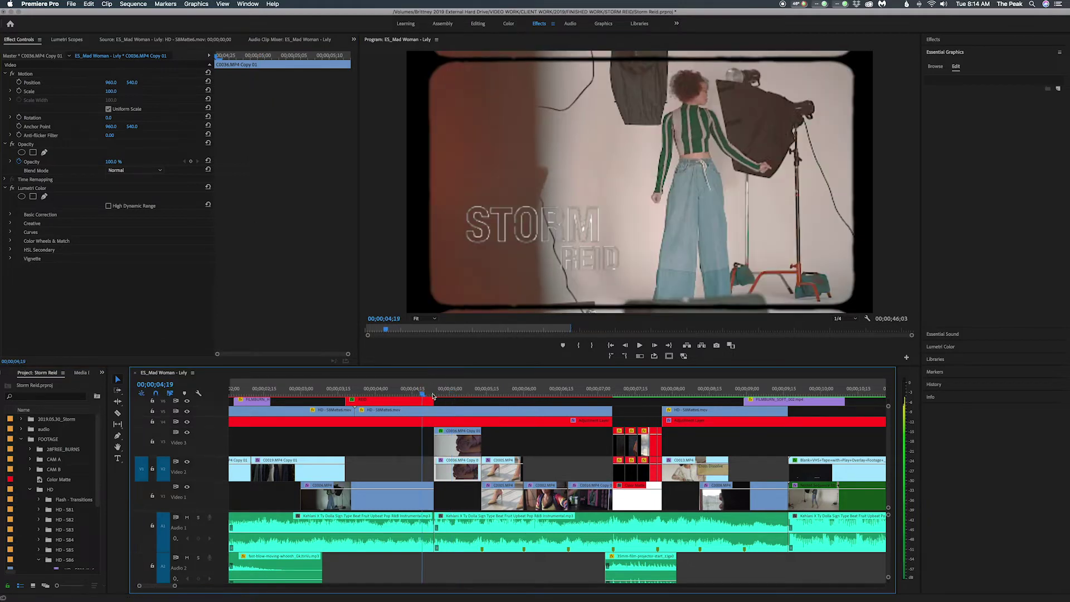
left_click(491, 393)
left_click_drag(491, 393, 560, 396)
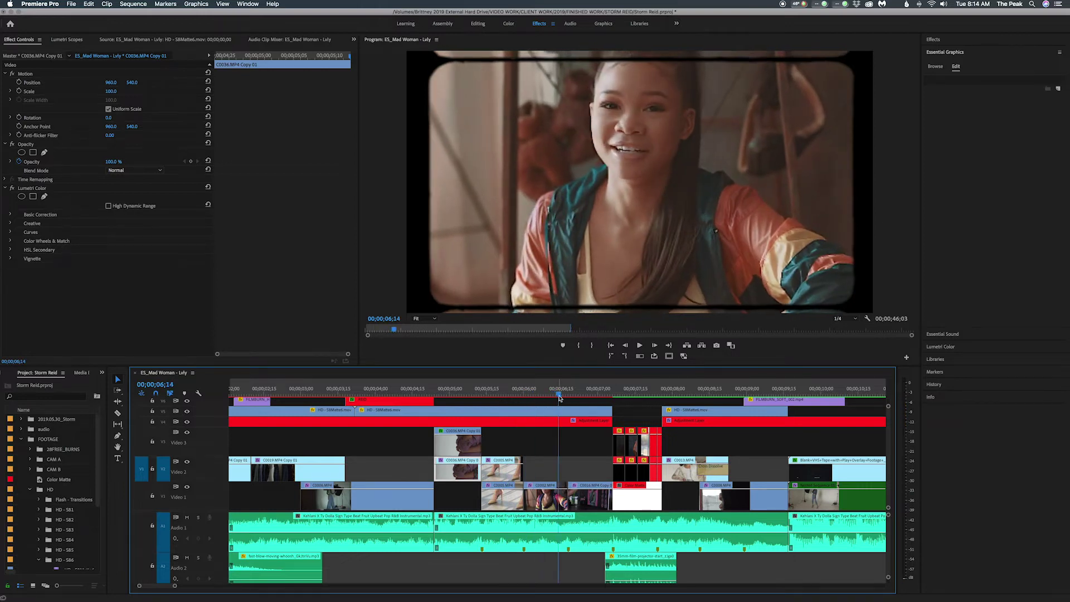
left_click(578, 393)
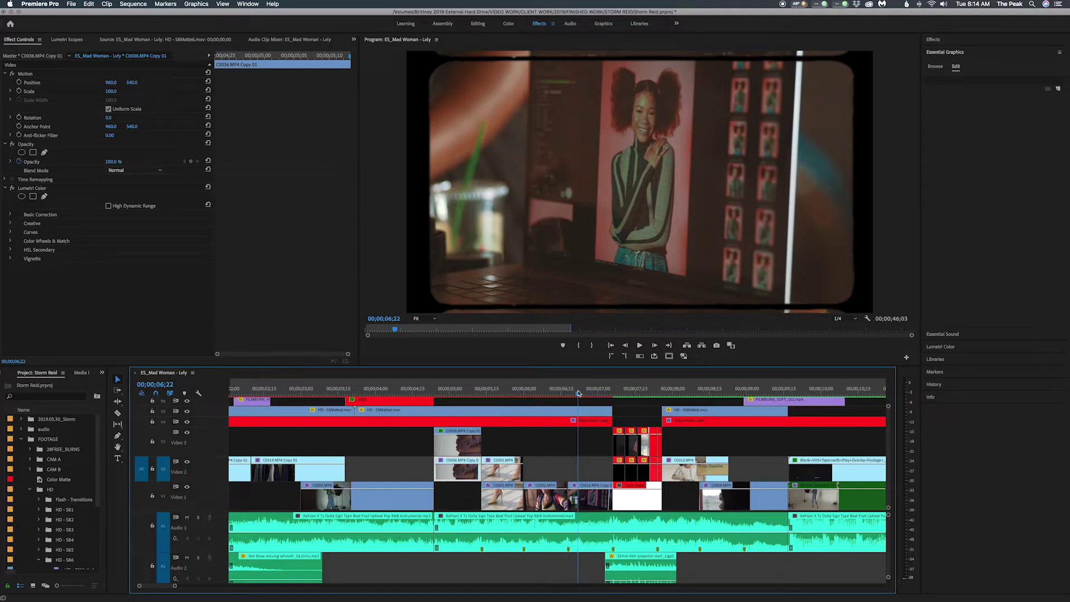
left_click(564, 392)
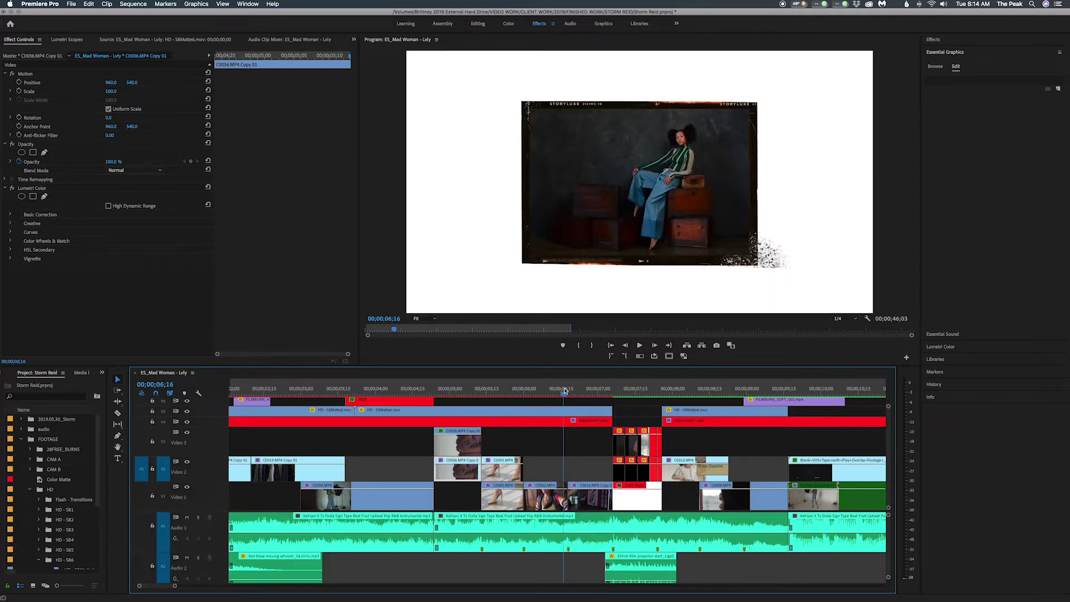
Scrub through the film-framed photos up to 00;00;07;16, return to 00;00;07;06, and select the Storm0086.jpg clip
left_click(616, 393)
left_click_drag(618, 394, 640, 395)
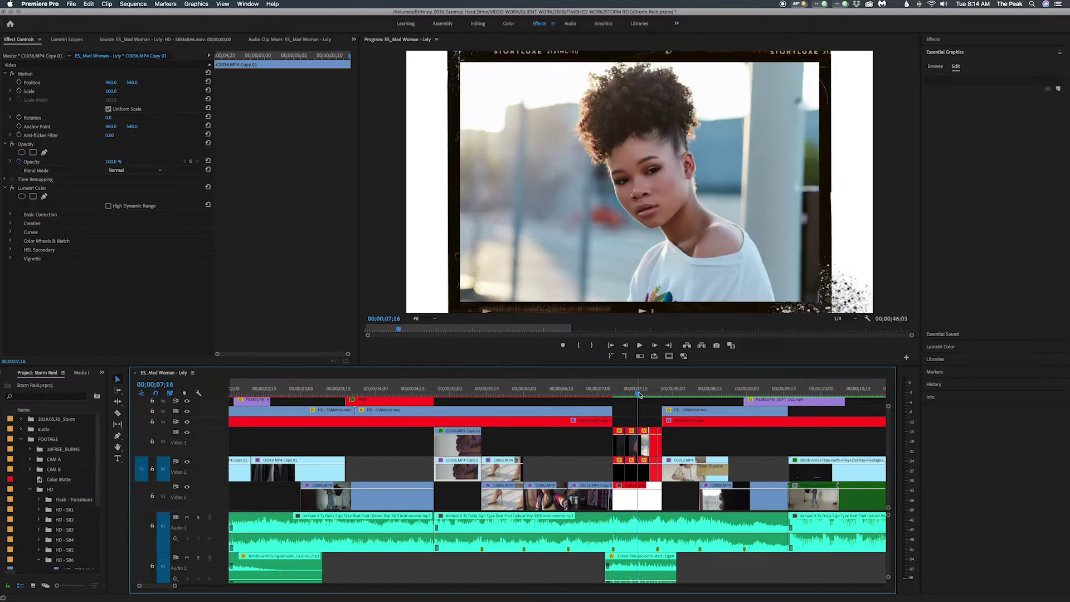
left_click_drag(640, 394, 595, 394)
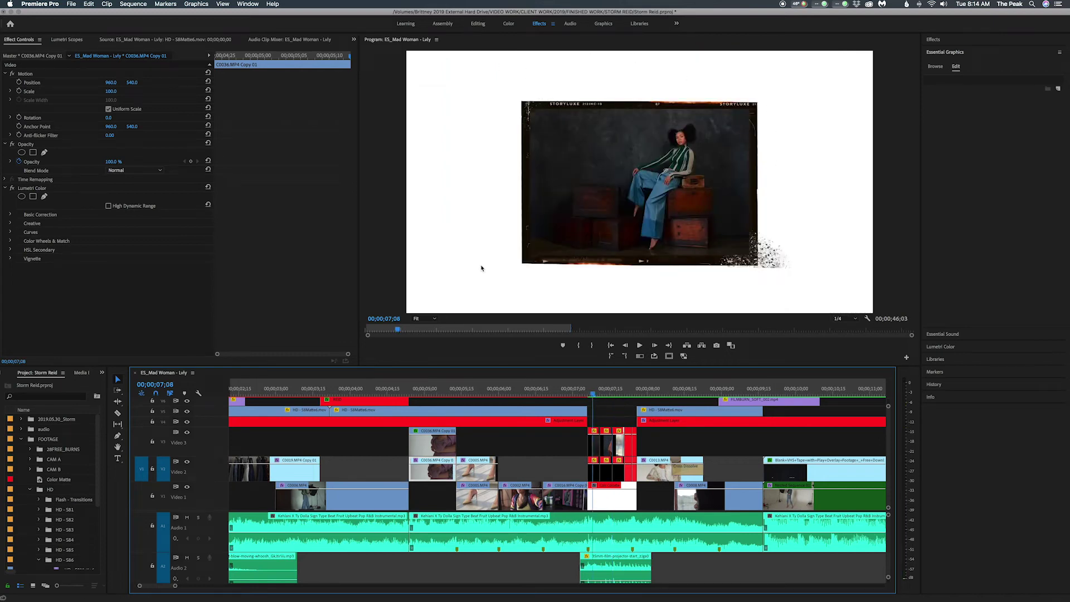
key("Left")
key("Left")
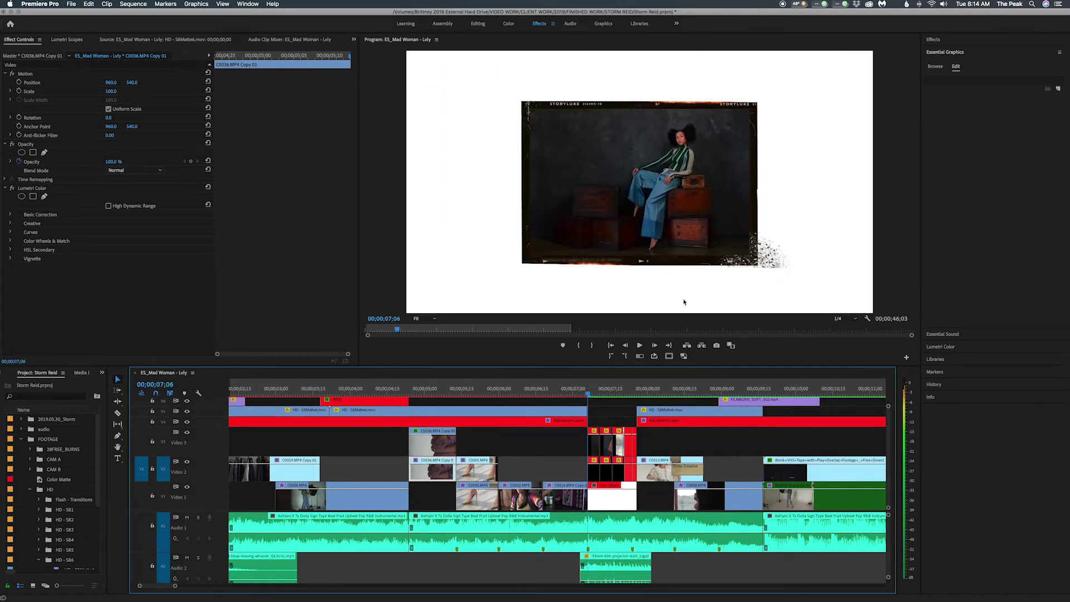
left_click(594, 444)
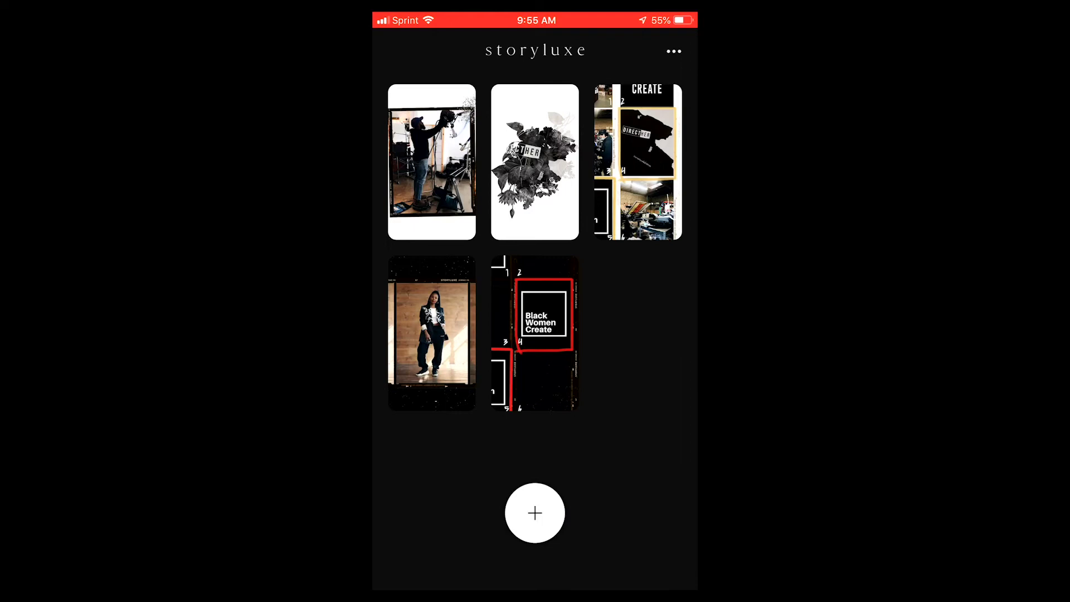
Switch to the Storyluxe app, start a new story, and choose a frame template
left_click(535, 513)
left_click(457, 208)
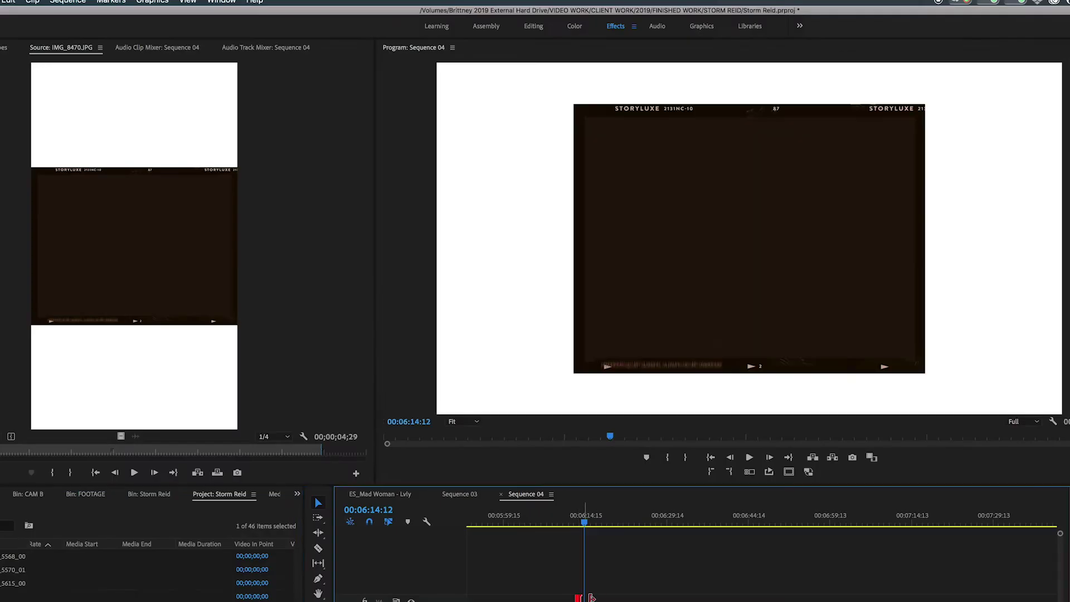
In Sequence 04, fit Storm0086.jpg into the IMG_8470.JPG film frame and adjust the frame's width with Uniform Scale off
key("shift+5")
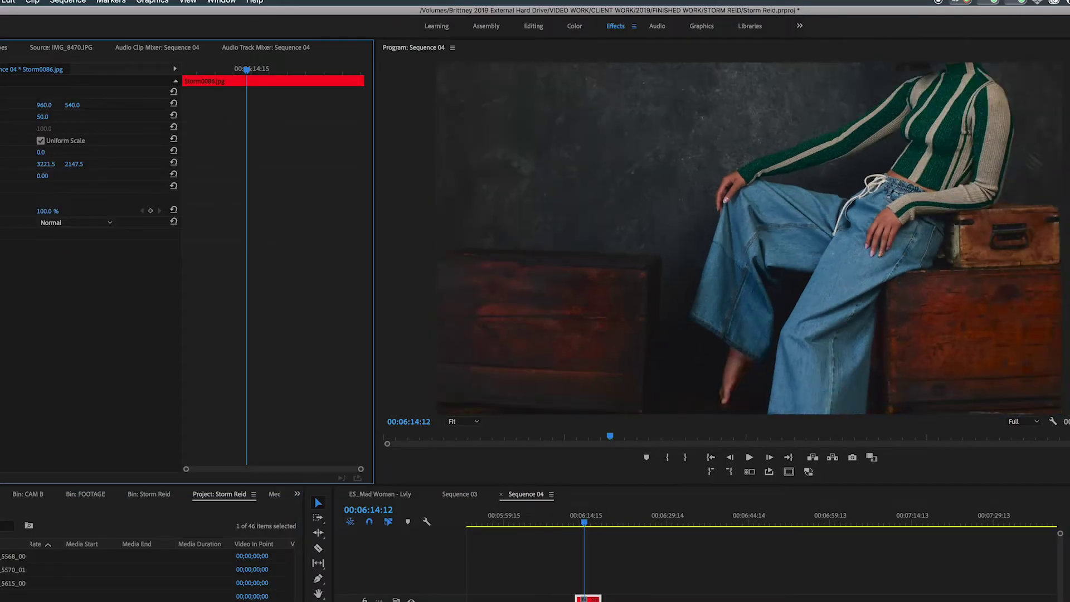
left_click(554, 581)
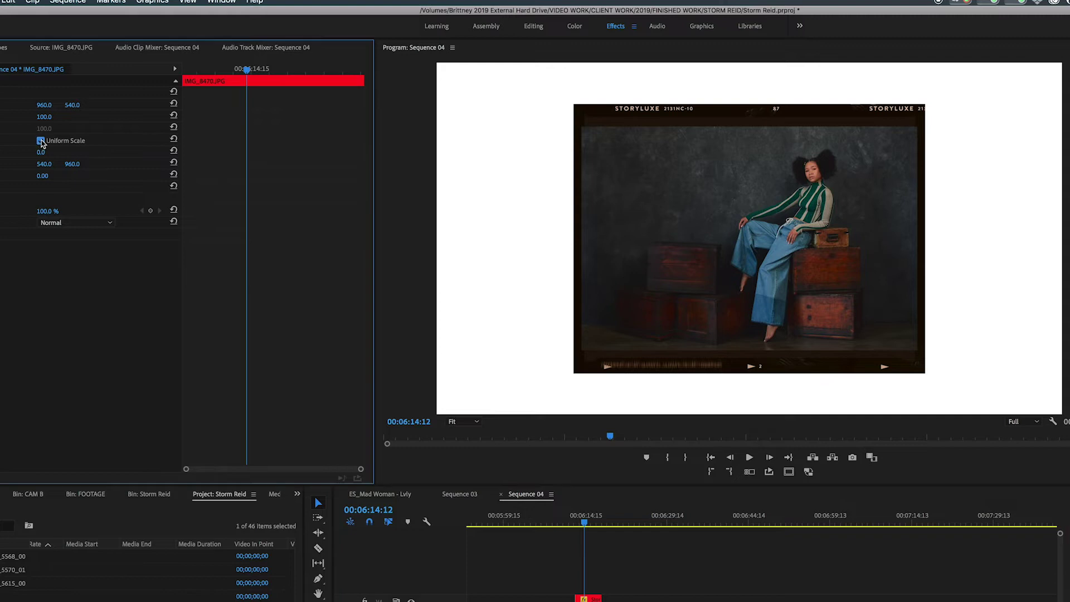
left_click_drag(44, 128, 49, 128)
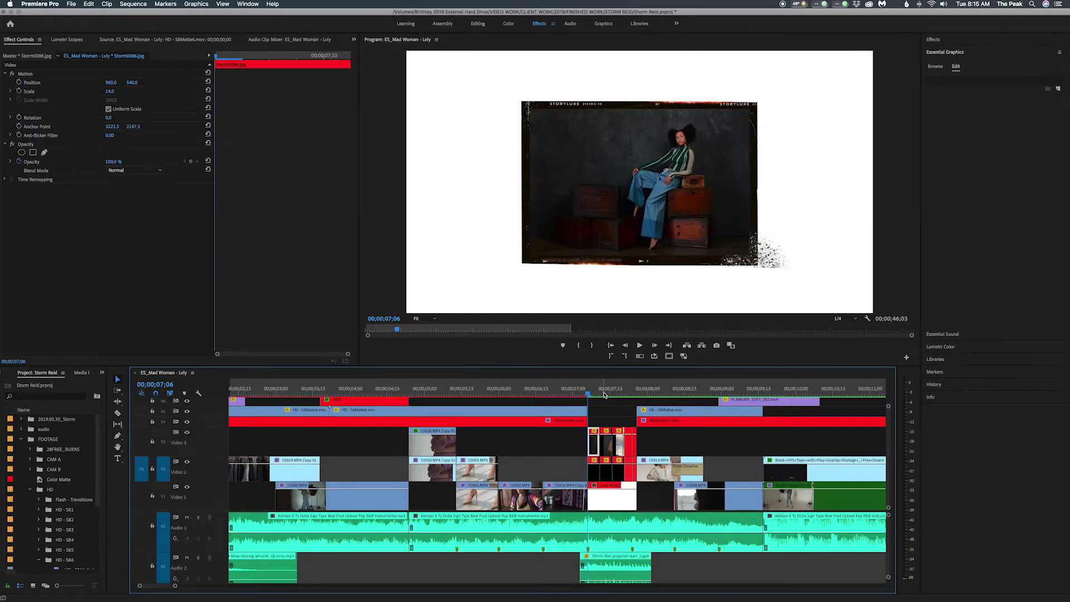
Review and play the film-framed photo sequence, stopping at 00;00;07;19, and select the 35mm-film-projector-start audio clip beneath it
left_click(604, 395)
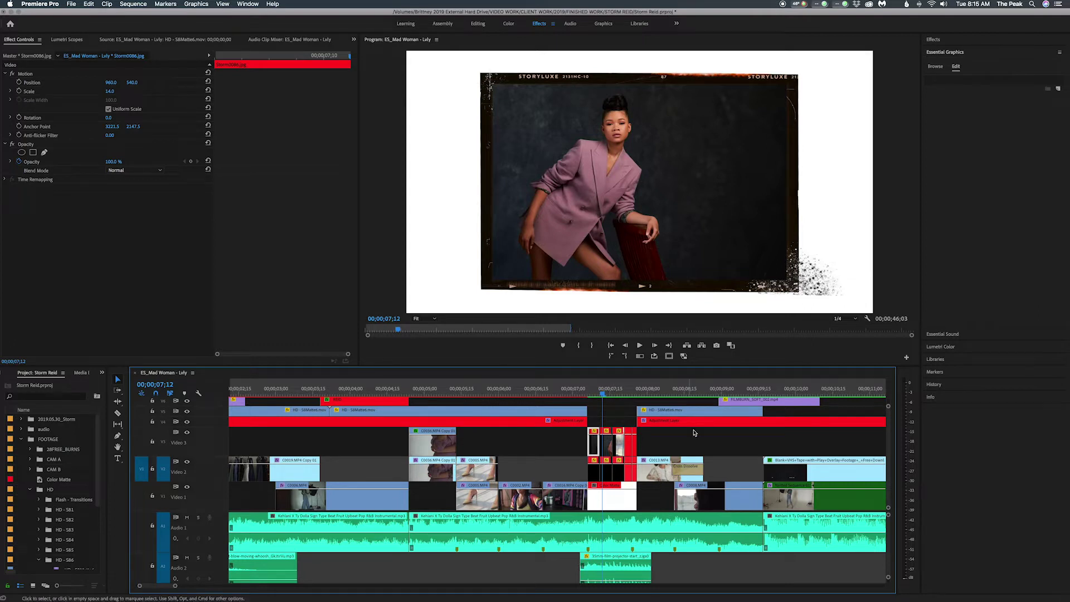
left_click_drag(602, 394, 642, 395)
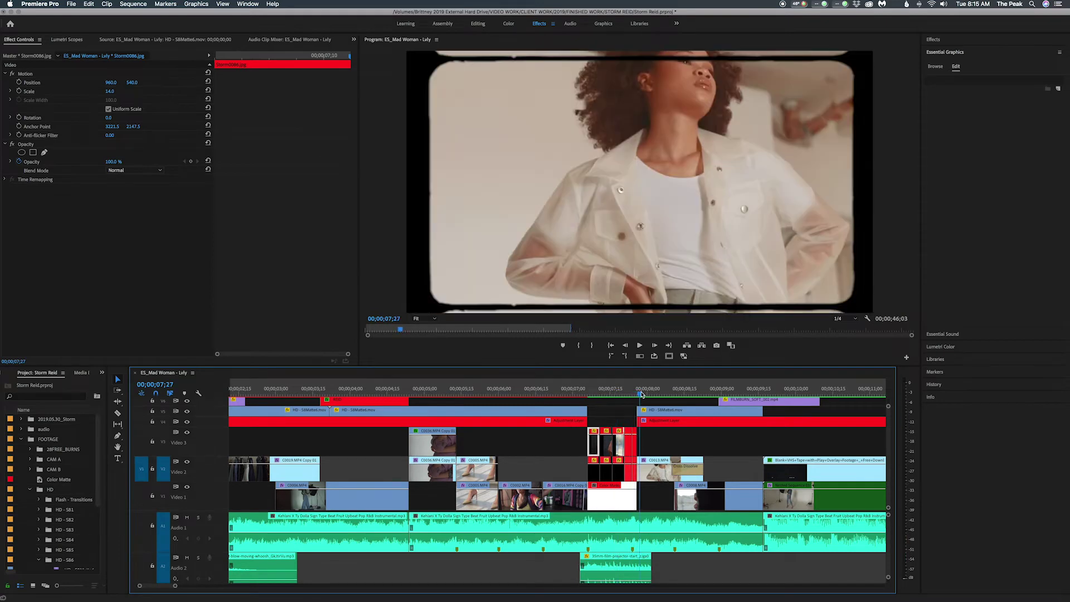
left_click(591, 395)
key("space")
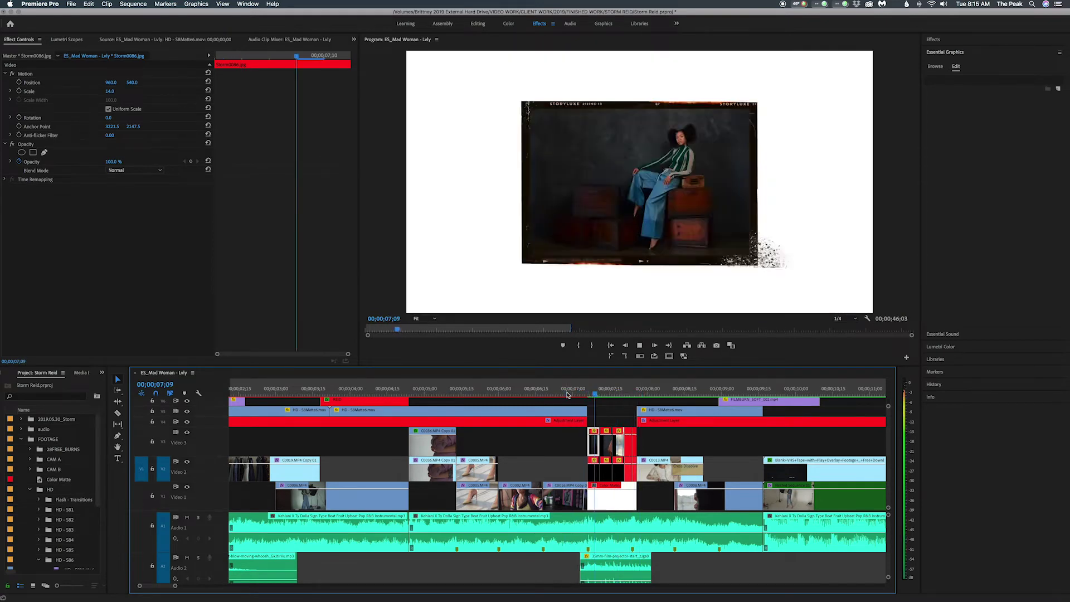
key("space")
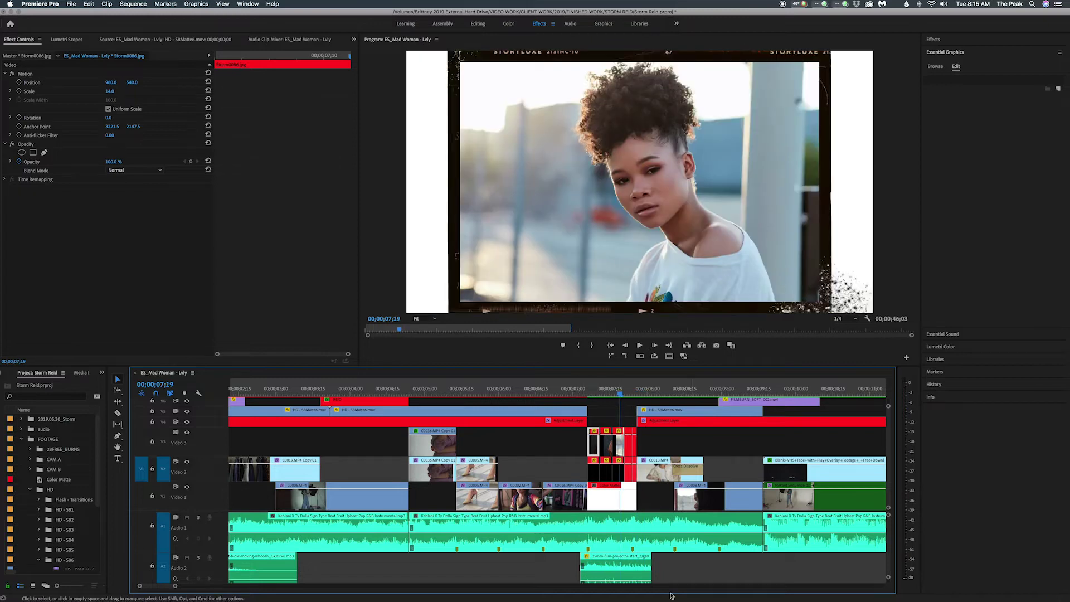
left_click(635, 564)
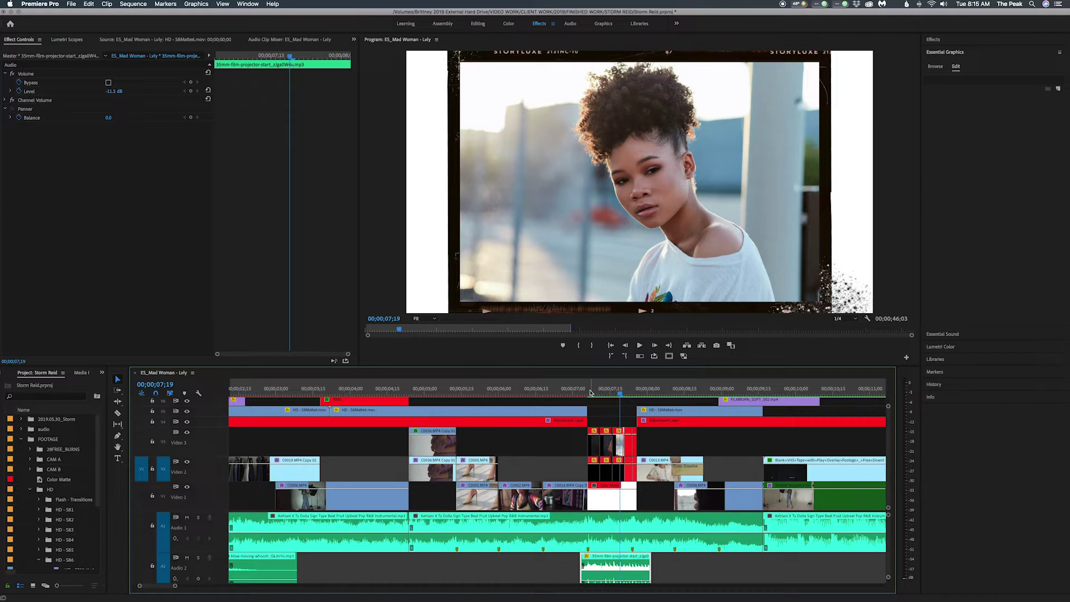
Scrub through the overlap between the two clips after the photos and inspect the Cross Dissolve on C0013.MP4 at 00;00;08;16
left_click_drag(590, 392, 642, 395)
scroll(642, 394, "right", 5)
left_click_drag(497, 394, 531, 394)
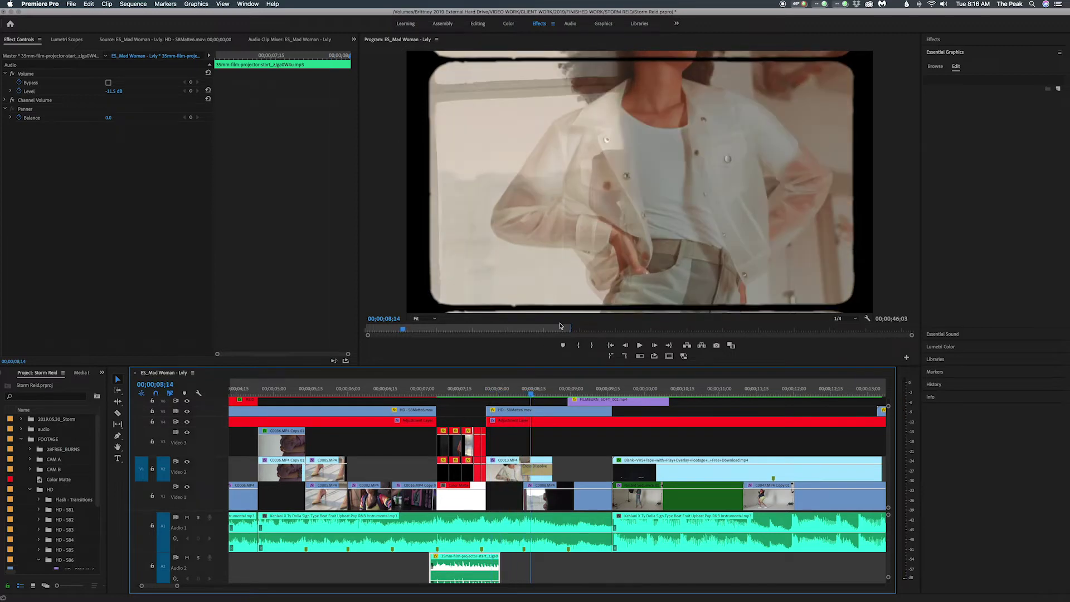
left_click(549, 393)
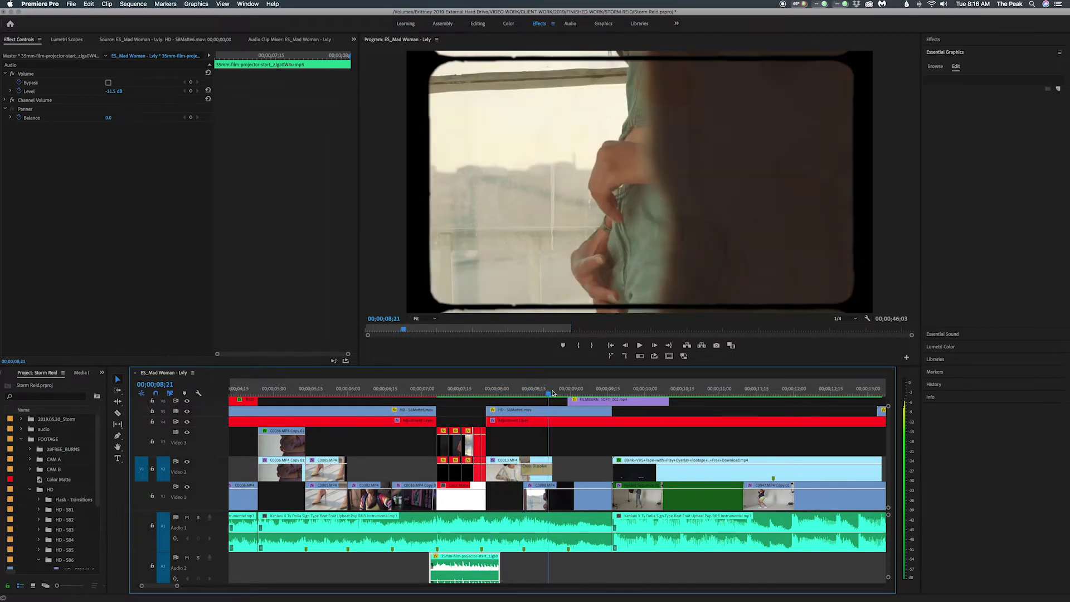
key("shift+Left")
key("d")
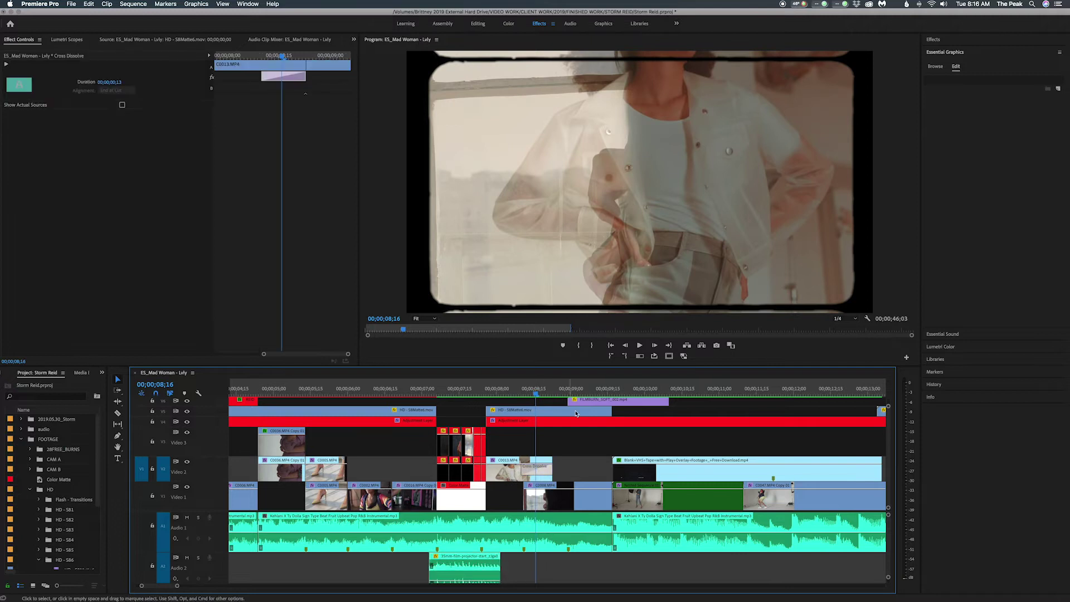
Play the VHS section from 00;00;09;17 to 00;00;10;18 and open its Blank VHS Tape overlay clip in the Source monitor
key("space")
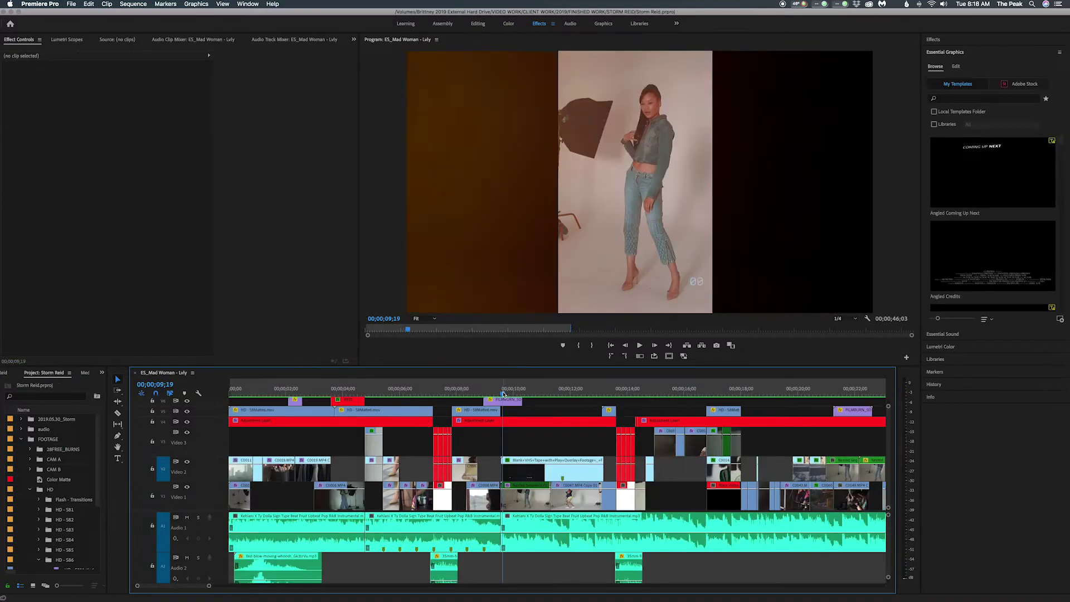
key("space")
left_click(503, 393)
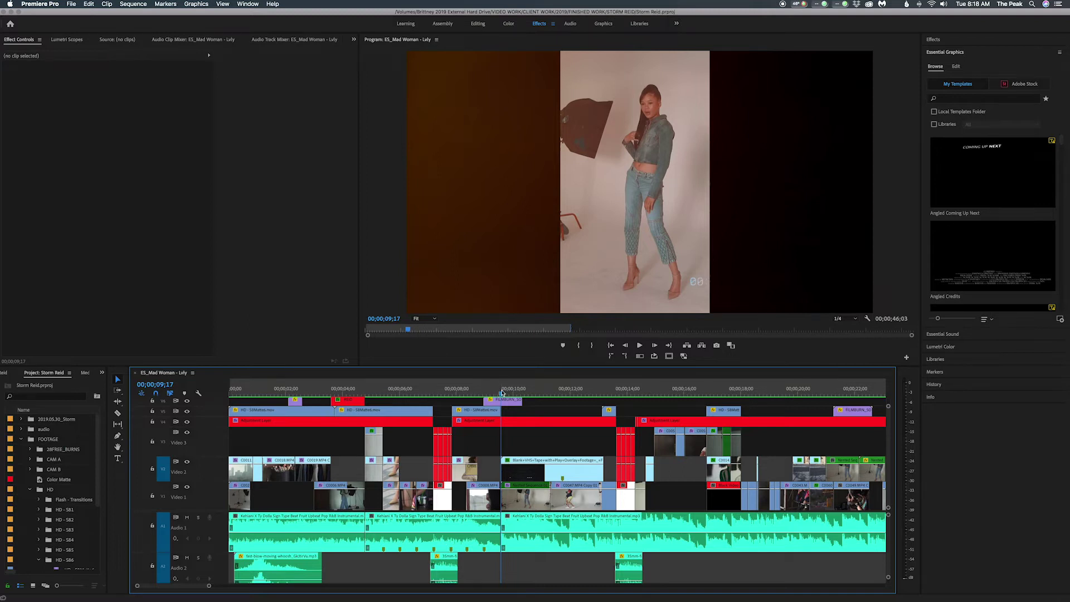
key("space")
left_click(530, 464)
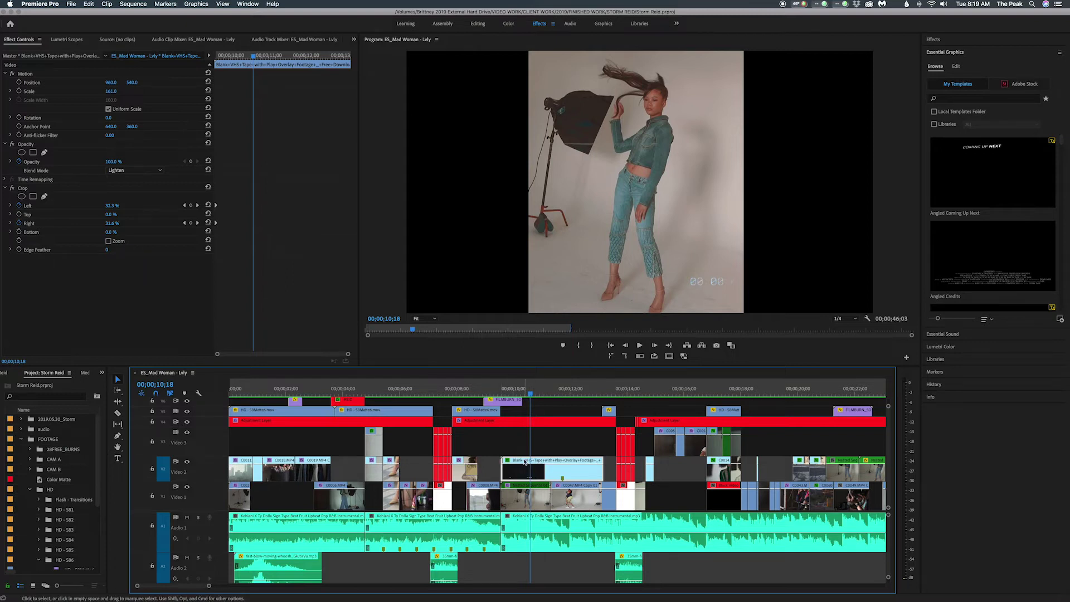
double_click(525, 462)
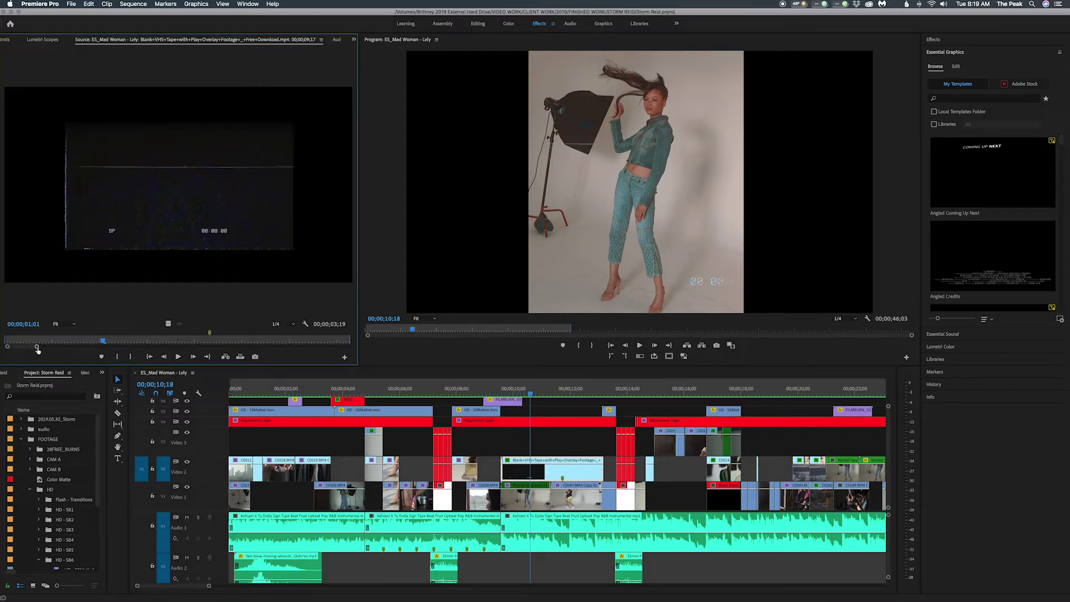
Scrub the VHS overlay source to 00;00;37;26, and inspect the effect settings of the overlay and of C0047.MP4 Copy 01 beneath it
left_click_drag(16, 344, 137, 349)
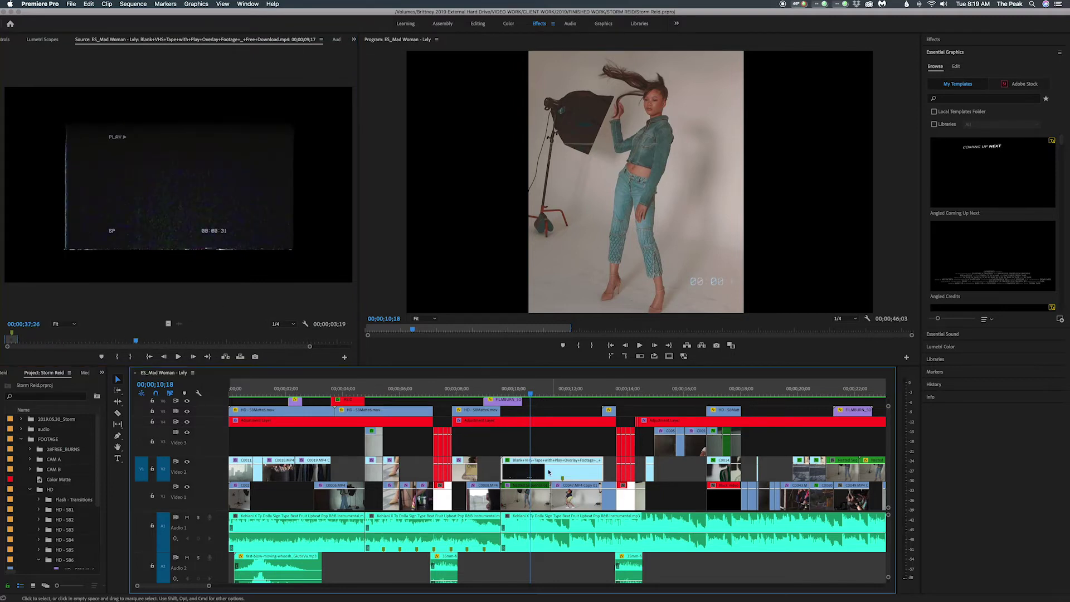
left_click(10, 40)
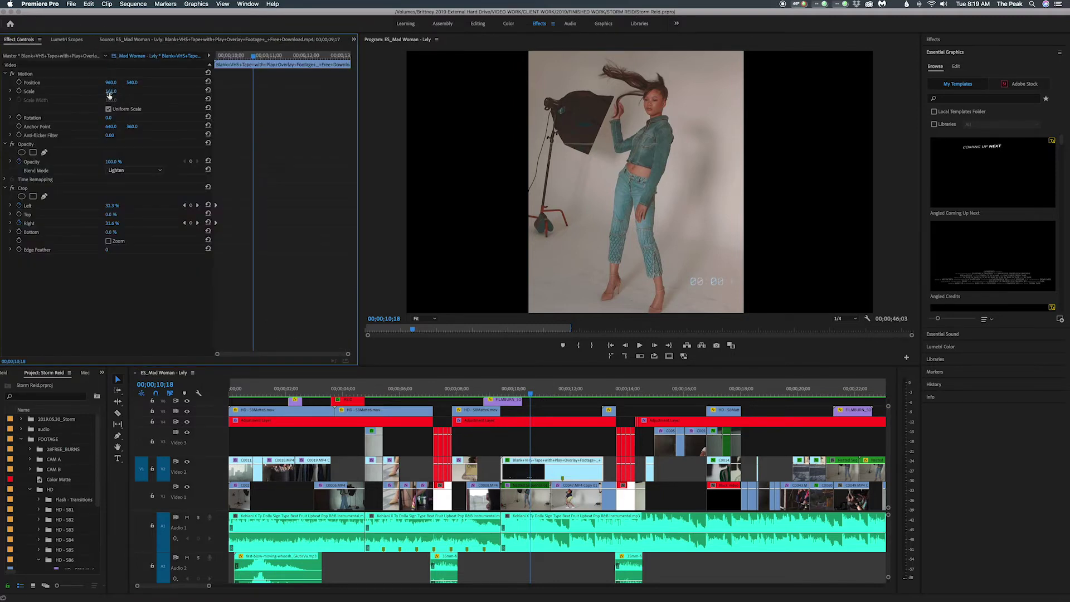
left_click(573, 498)
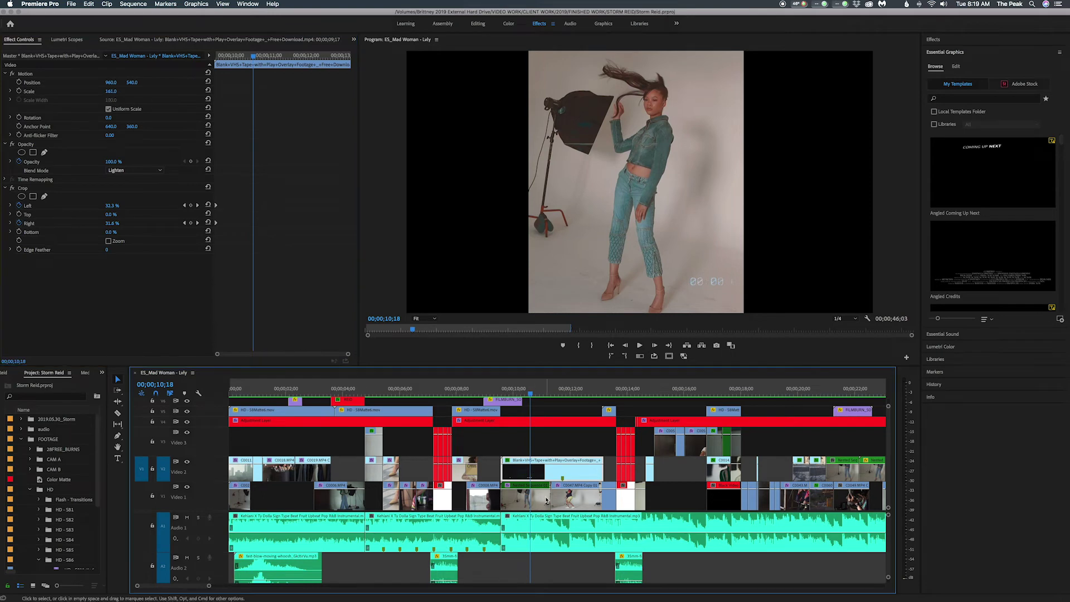
Inspect the Crop keyframes on Nested Sequence 01 from 00;00;09;17 and scrub through the widening VHS shot to 00;00;12;28
key("=")
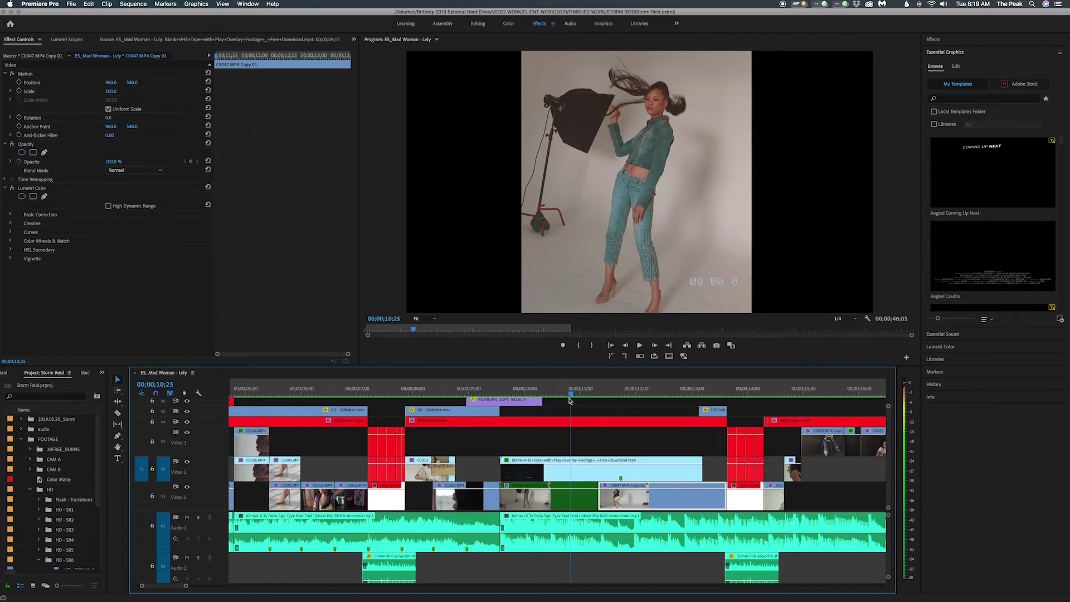
left_click(530, 503)
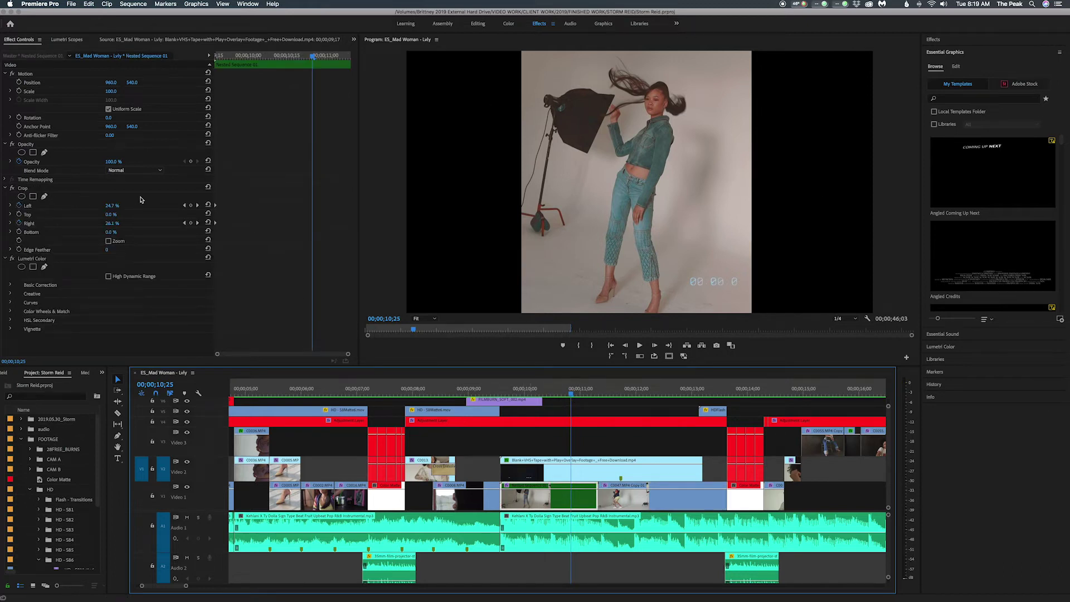
left_click(223, 56)
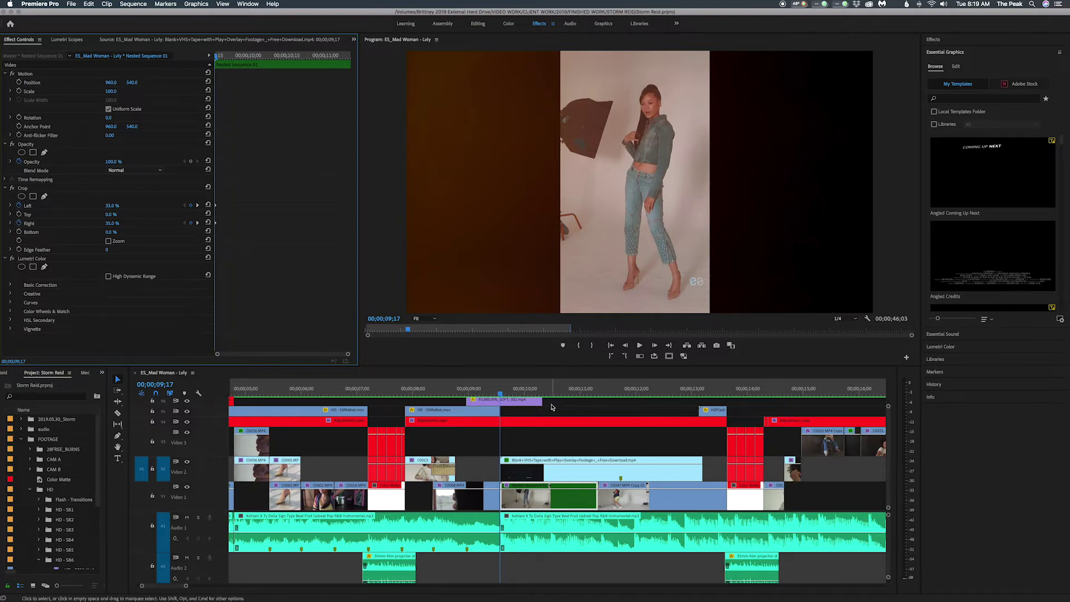
left_click(589, 395)
left_click(537, 395)
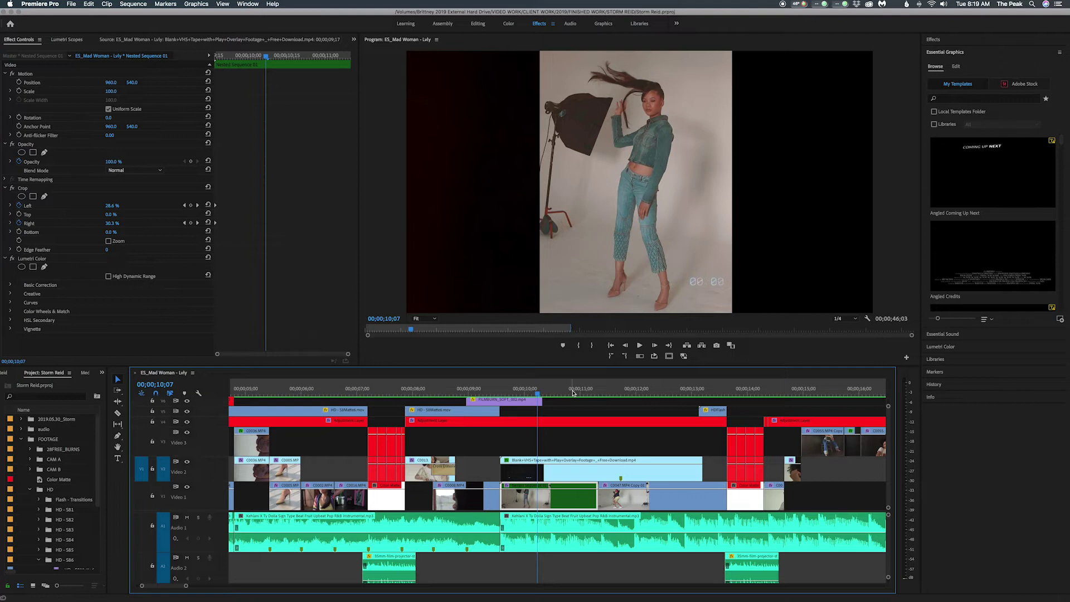
left_click_drag(572, 392, 593, 392)
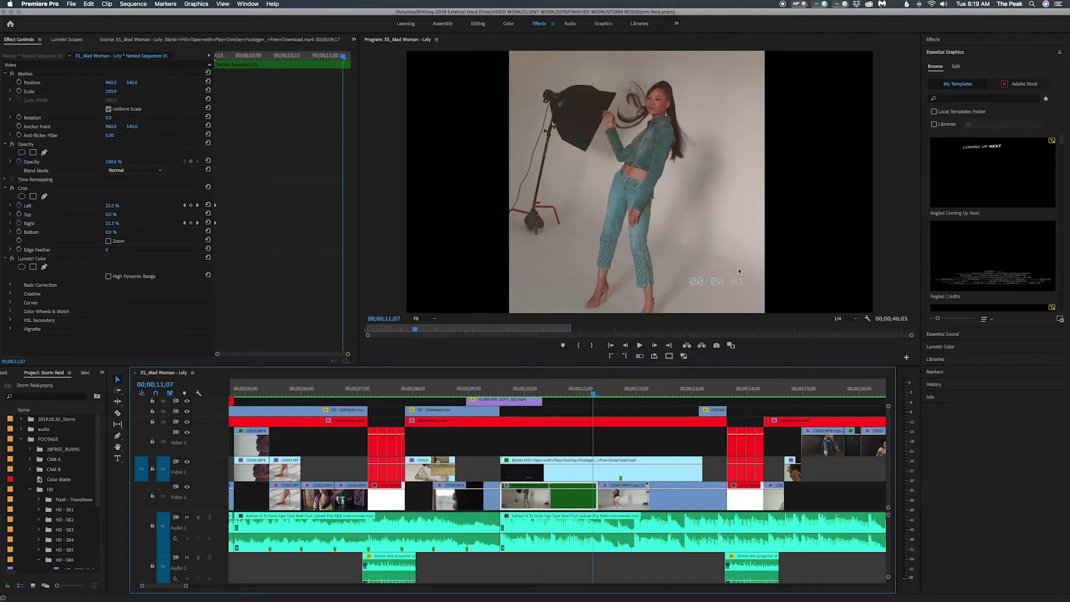
left_click_drag(594, 392, 690, 413)
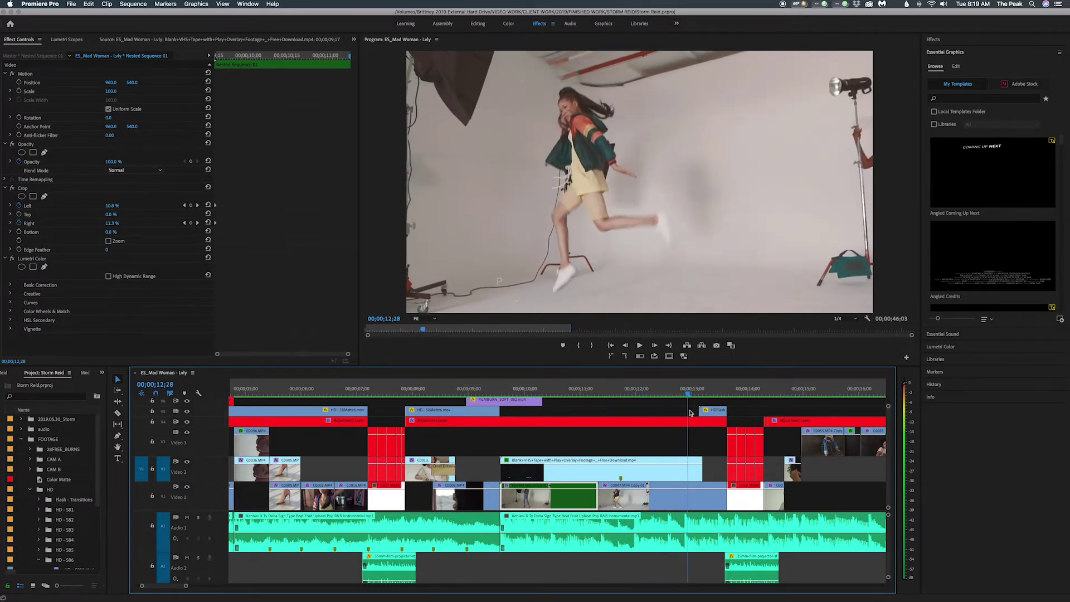
Inspect the HDFlash4.mov overlay's blend settings at 00;00;13;11 and play the flash into the framed photo at 00;00;13;21
scroll(690, 412, "down", 3)
left_click(611, 395)
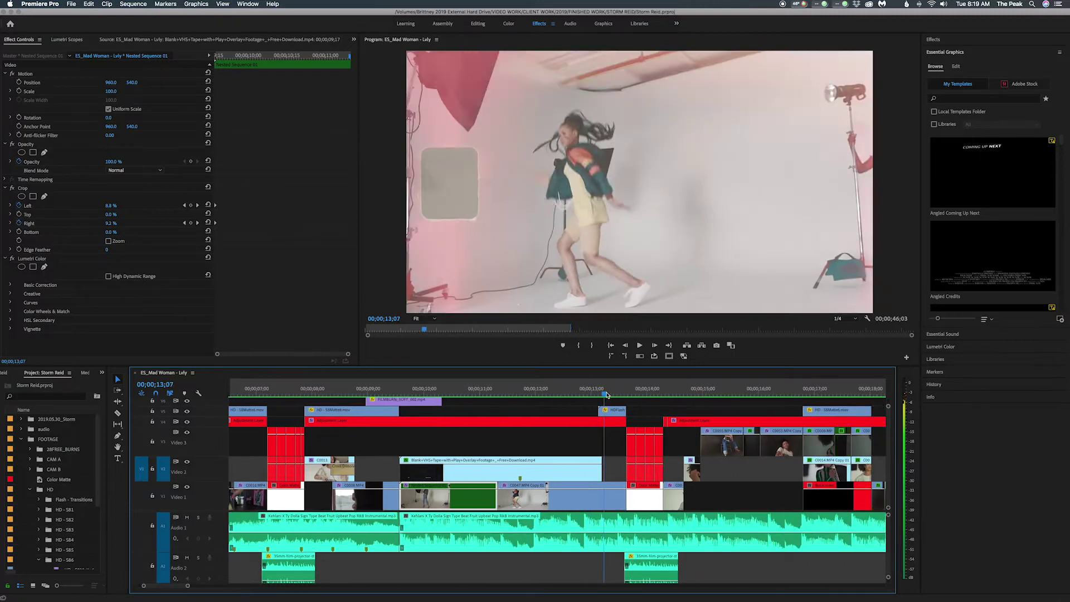
left_click_drag(612, 395, 613, 396)
left_click(616, 413)
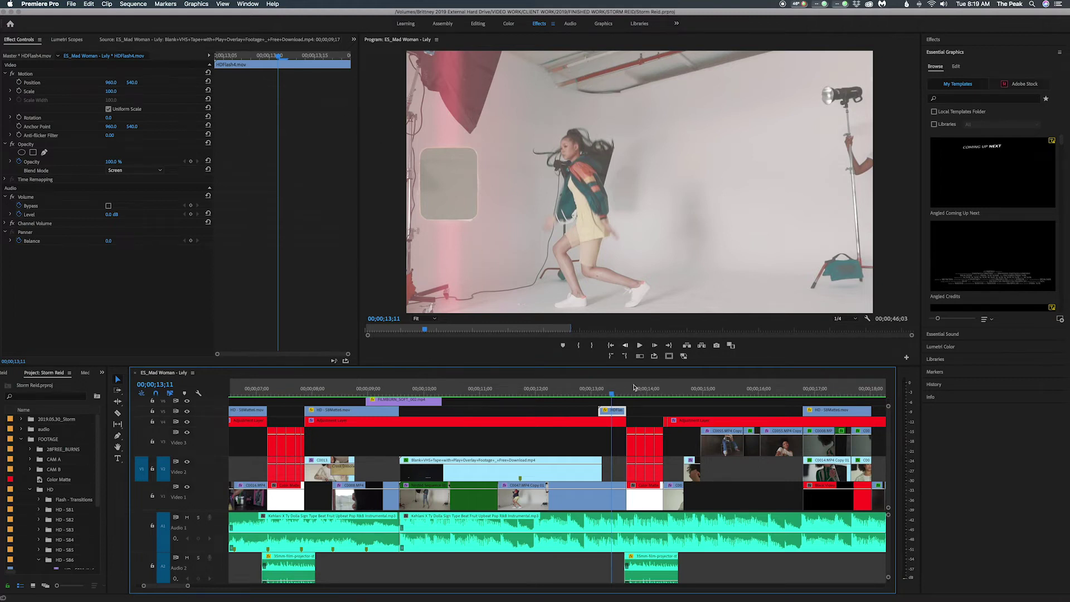
key("space")
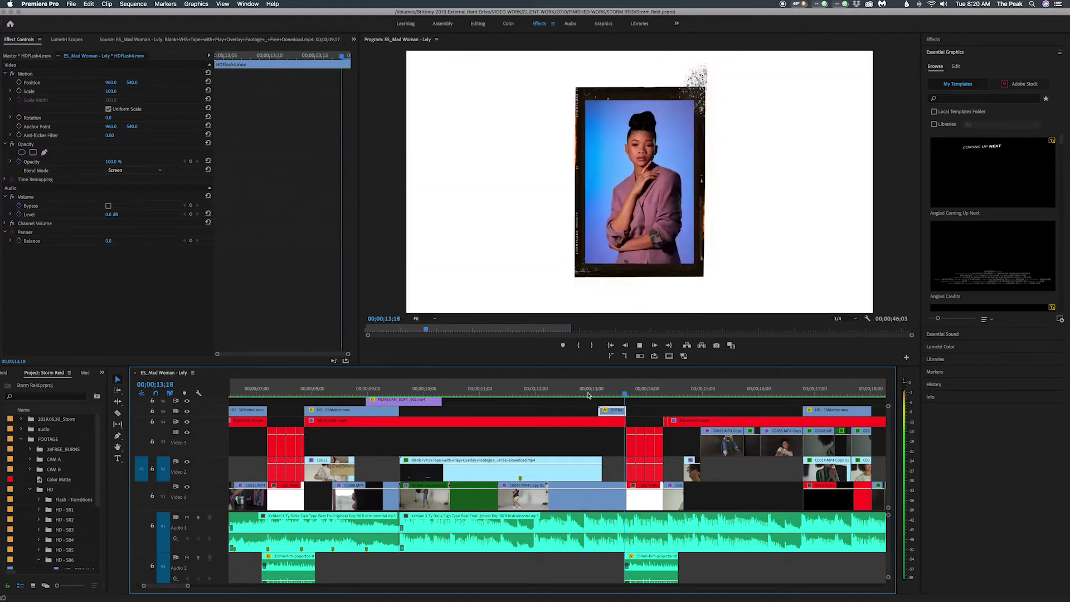
left_click(631, 394)
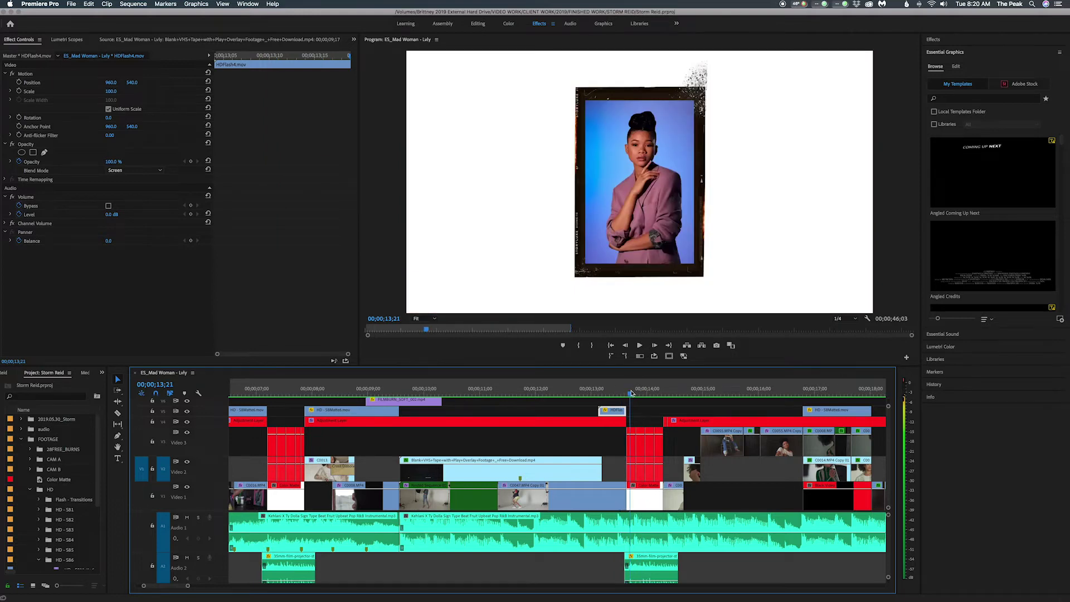
Scrub through the second film-framed photo sequence from 00;00;13;20 and past the chair shot at 00;00;15;18 to the split-screen section
scroll(631, 393, "right", 5)
left_click(493, 395)
mouse_move(493, 395)
left_mouse_down()
mouse_move(517, 397)
mouse_move(484, 401)
left_mouse_up()
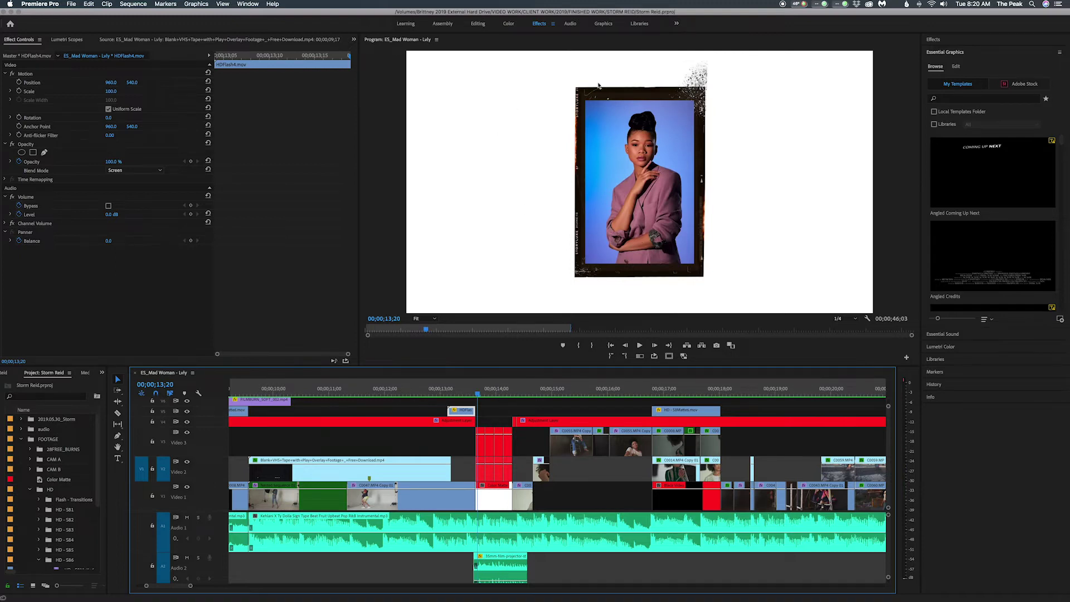
mouse_move(483, 396)
left_mouse_down()
mouse_move(514, 396)
mouse_move(474, 397)
mouse_move(497, 399)
left_mouse_up()
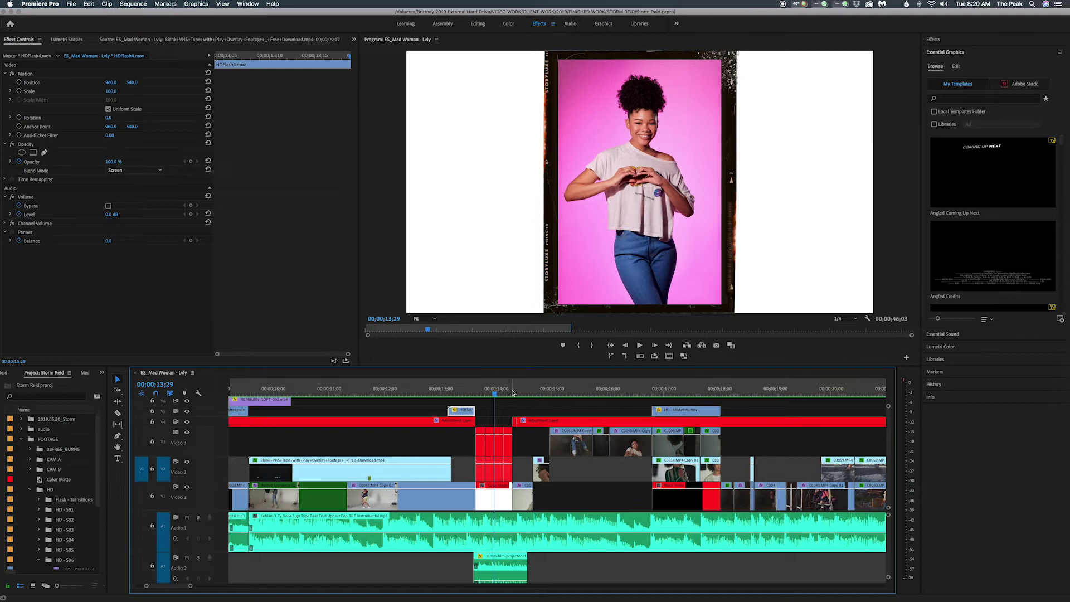
left_click_drag(519, 394, 585, 398)
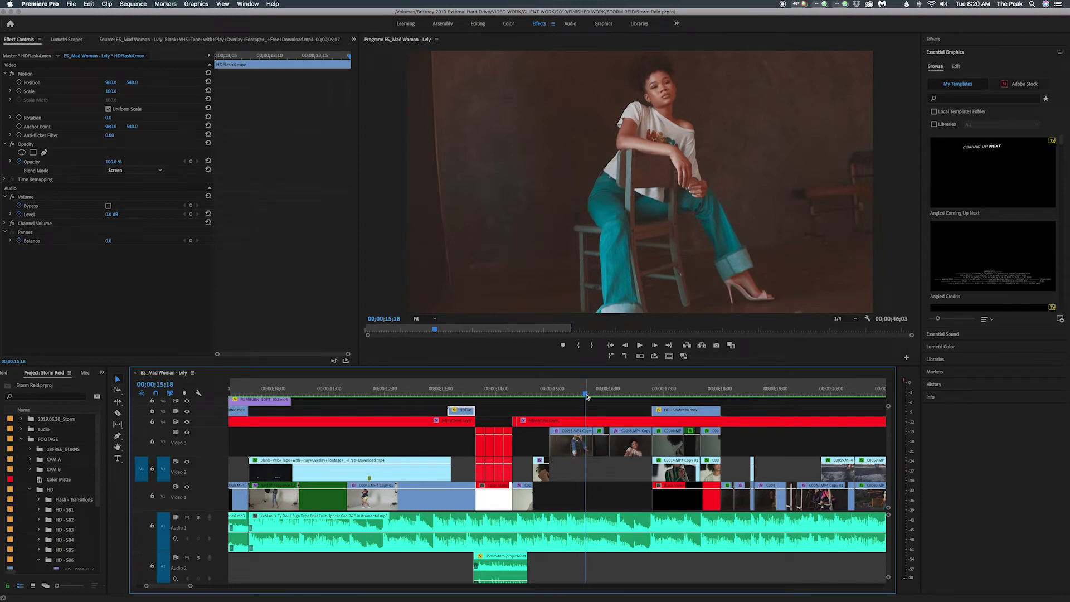
left_click_drag(587, 396, 590, 396)
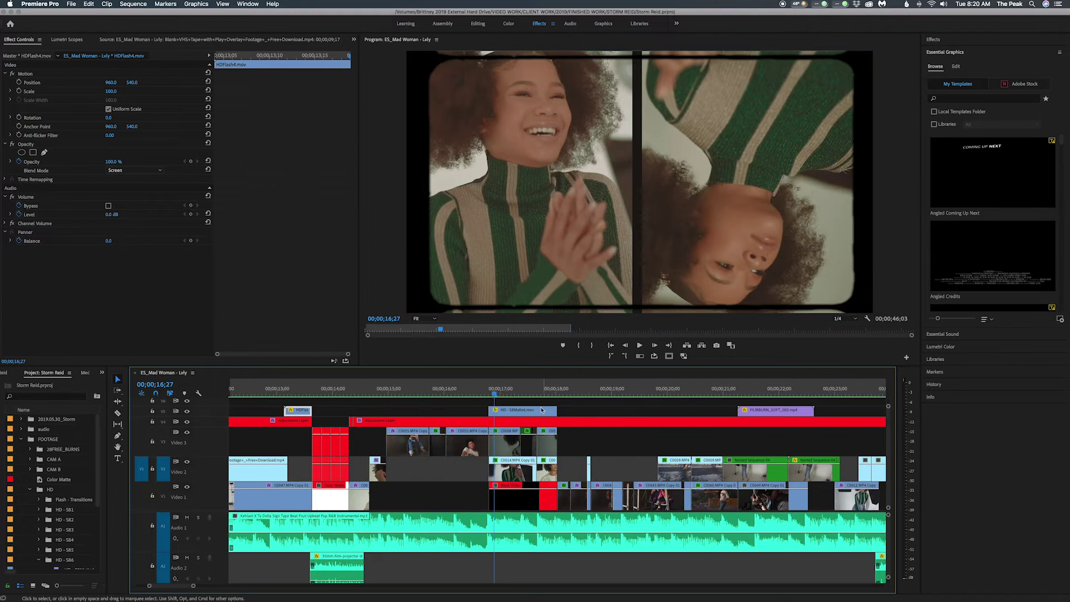
Inspect the matte over the split screen and the effects on C0008.MP4 Copy 01, returning the playhead to 00;00;16;28
left_click(541, 410)
key("shift+Right")
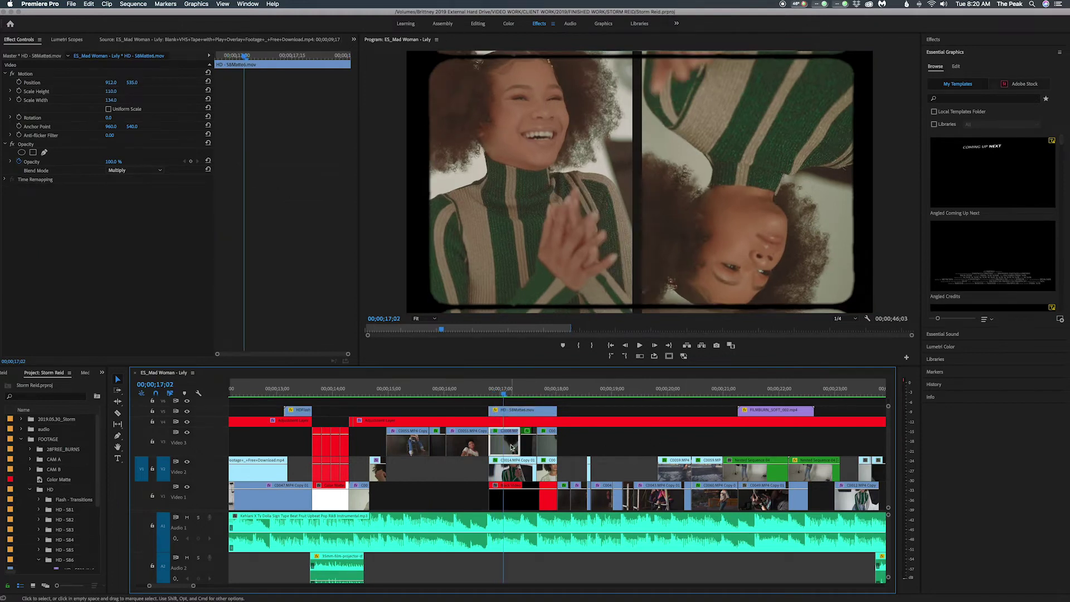
left_click(512, 448)
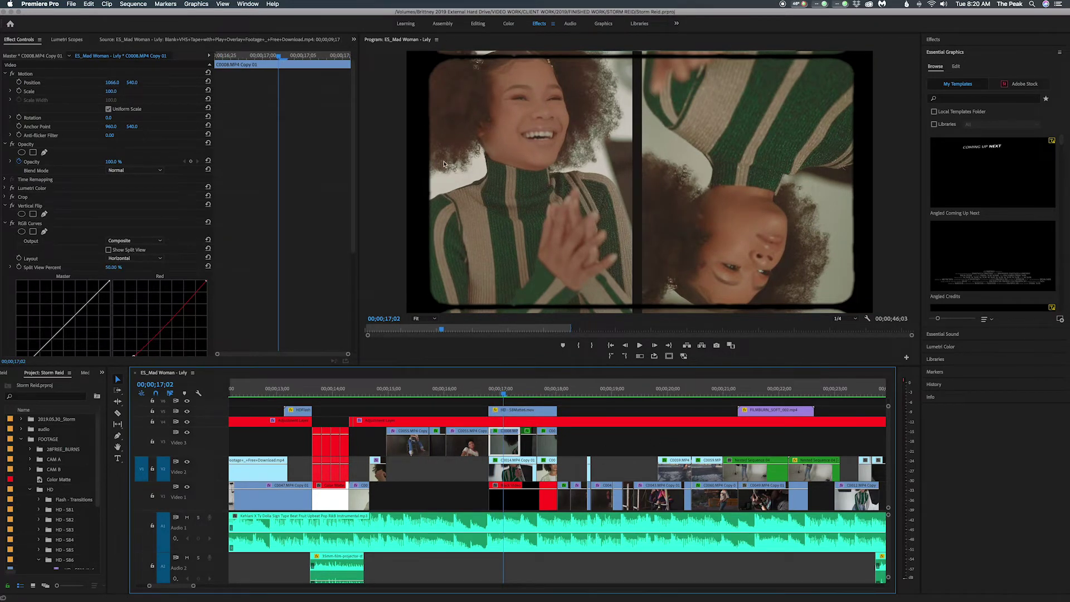
mouse_move(517, 394)
left_mouse_down()
mouse_move(532, 394)
mouse_move(496, 394)
left_mouse_up()
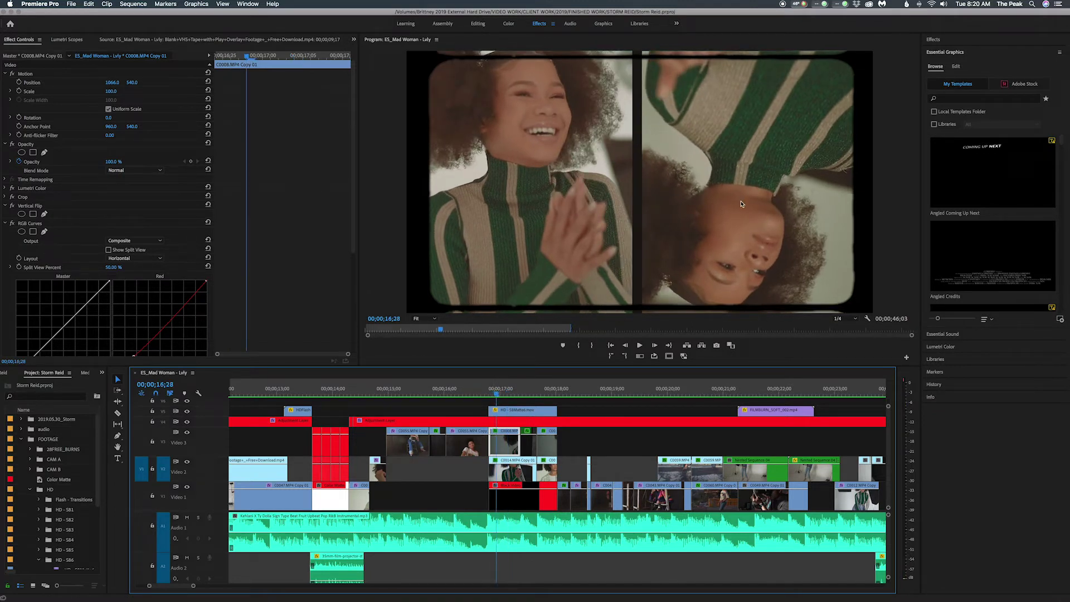
Search the effects library for "flip" to locate Vertical Flip, and dismiss the software update notification
left_click(932, 40)
type("flip")
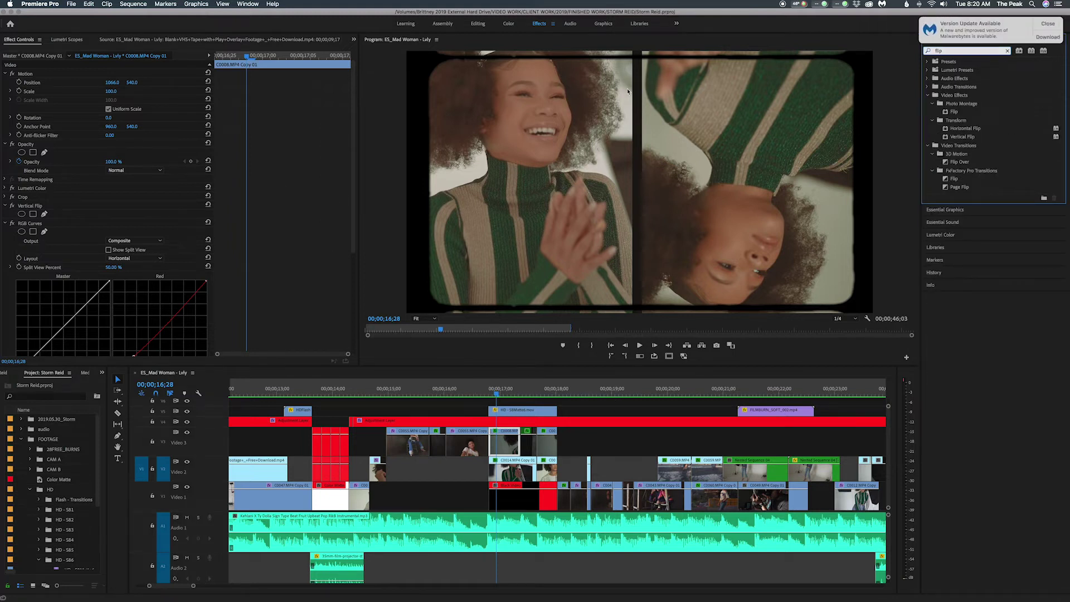
left_click(1048, 25)
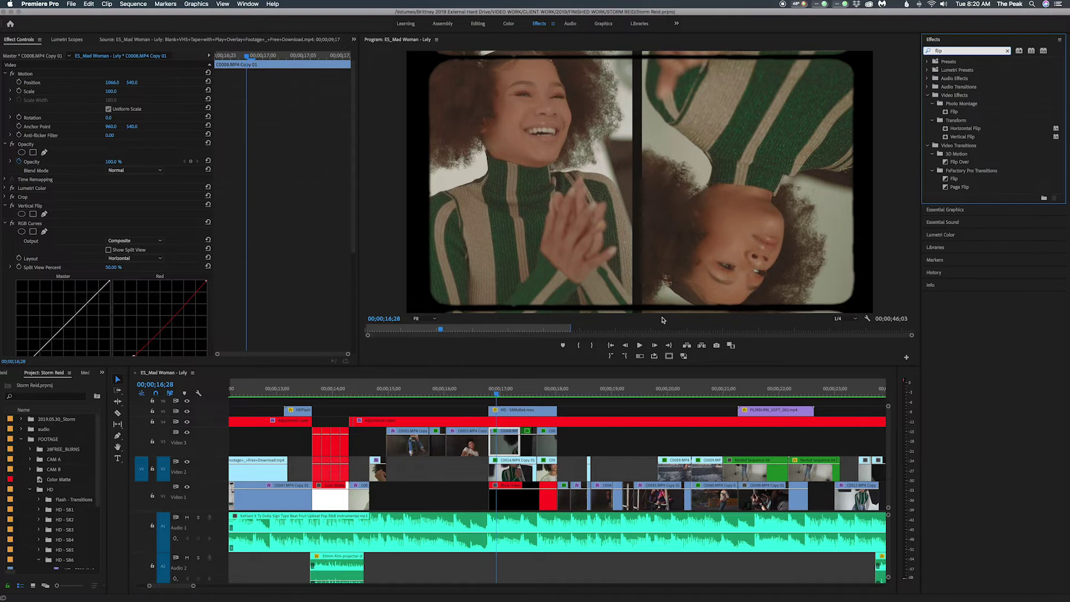
Review the split screen at 00;00;17;15, and play the section from its start through the change of clips
left_click(527, 396)
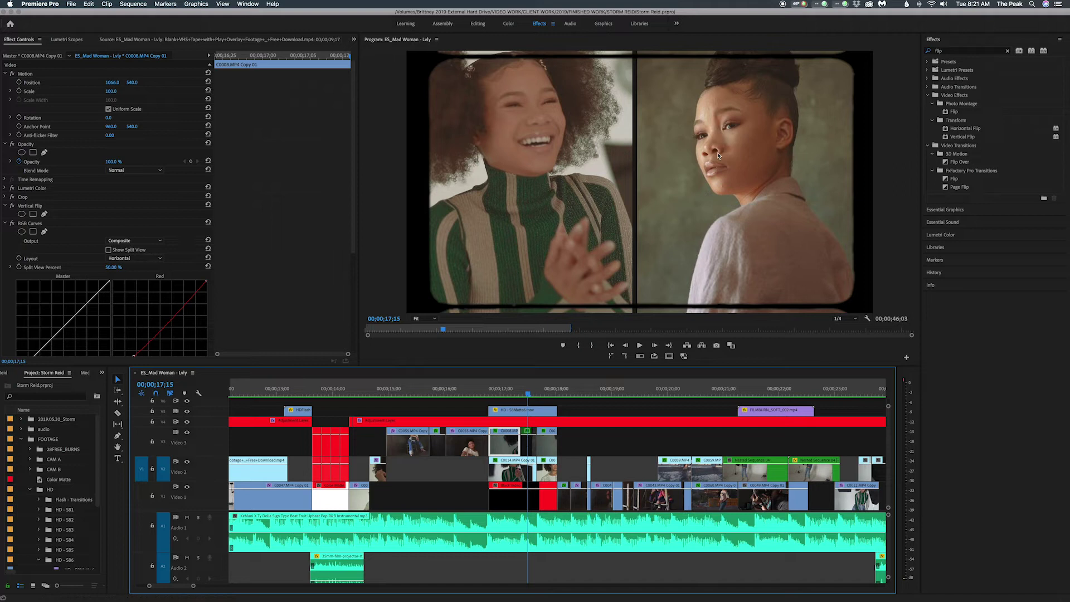
left_click_drag(558, 393, 485, 398)
key("space")
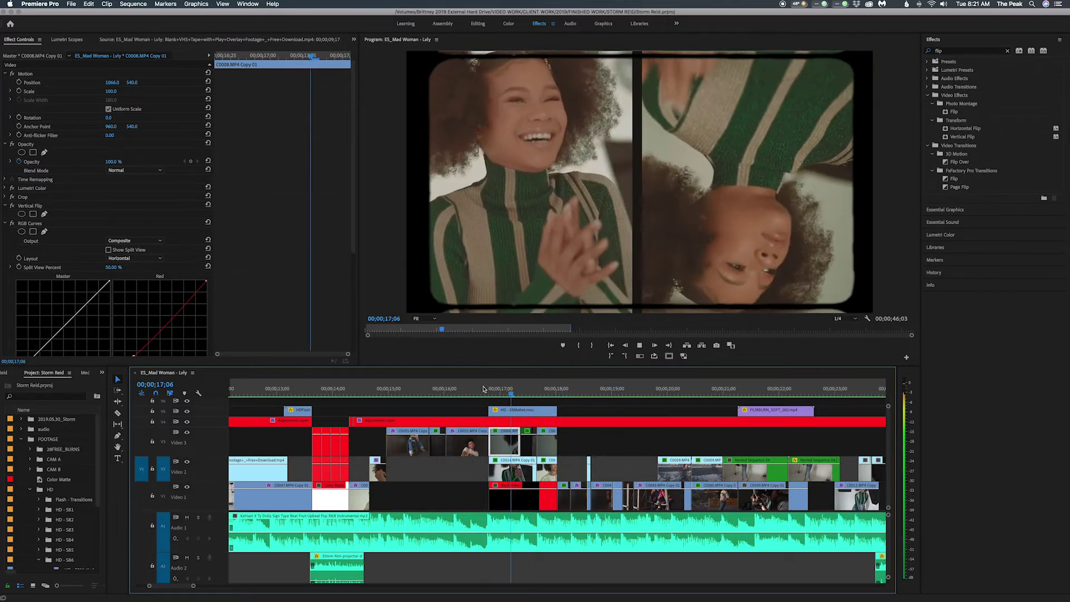
key("Up")
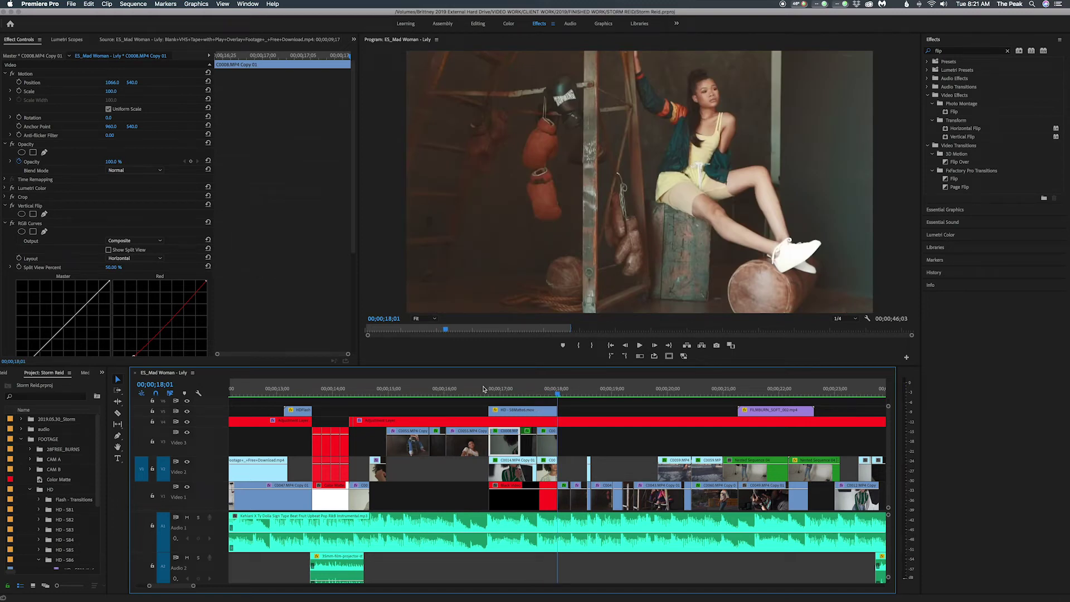
Inspect the C0041.MP4 Copy 01 clips after the split screen and play them from 00;00;18;04 to 00;00;18;16
left_click(573, 395)
left_click(562, 395)
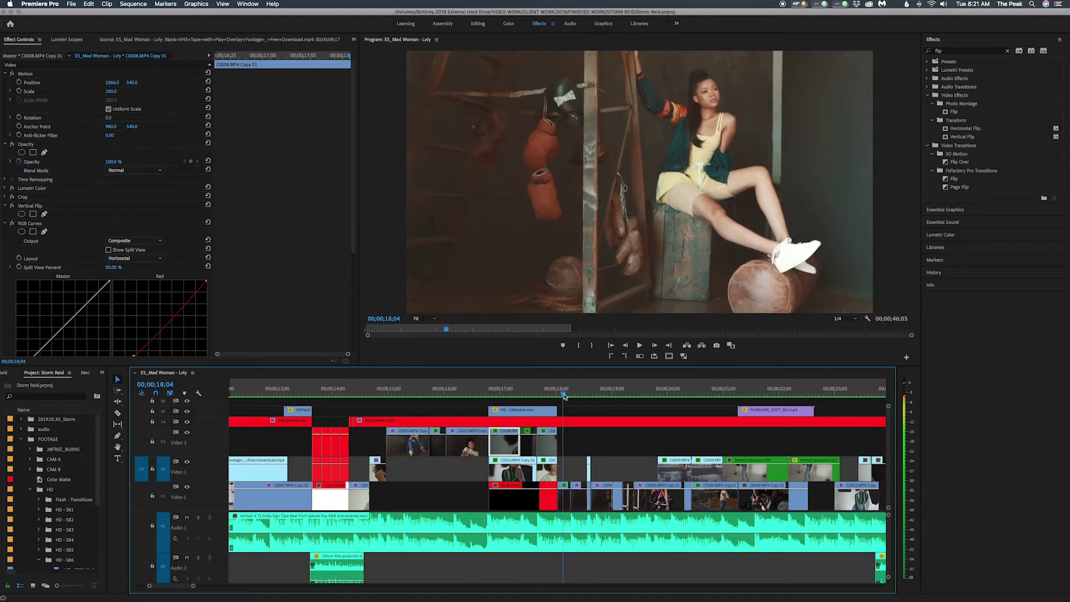
scroll(537, 401, "down", 2)
left_click_drag(537, 392, 541, 392)
left_click(539, 496)
key("shift+Right")
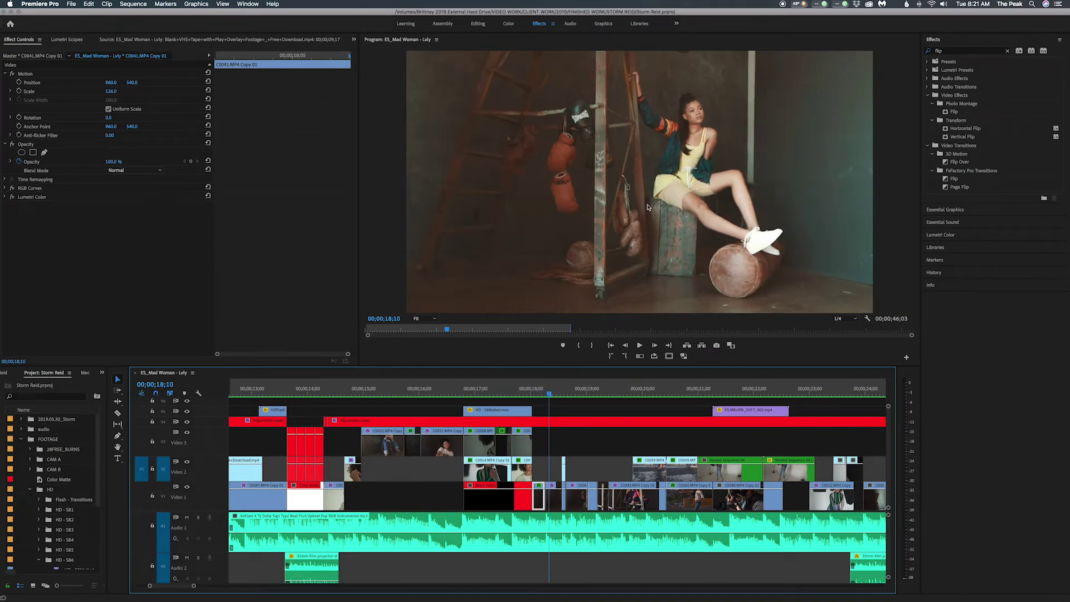
left_click(553, 496)
left_click(540, 394)
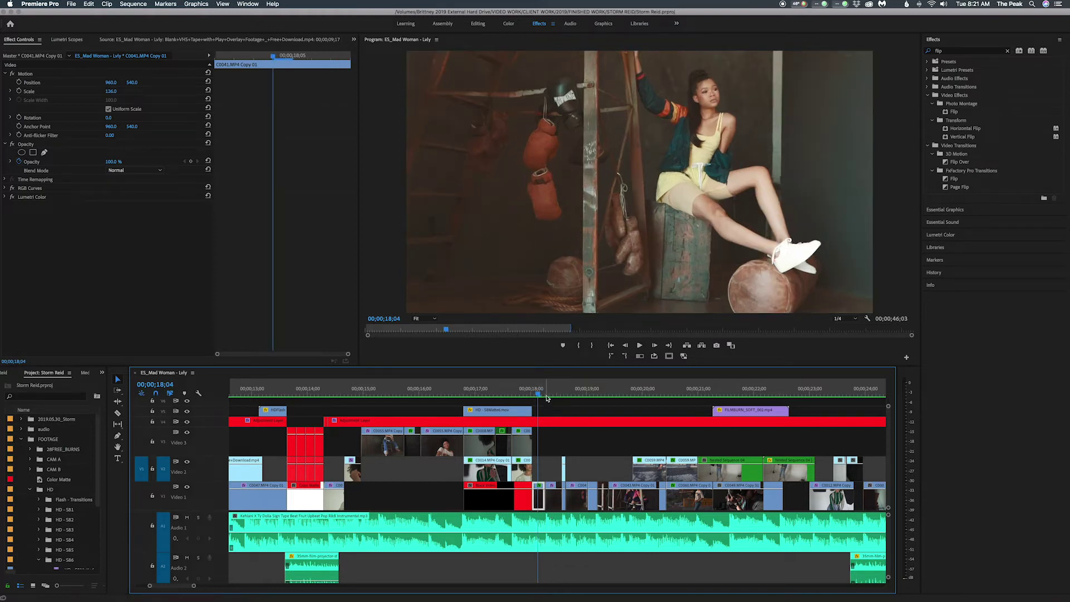
key("space")
key("space")
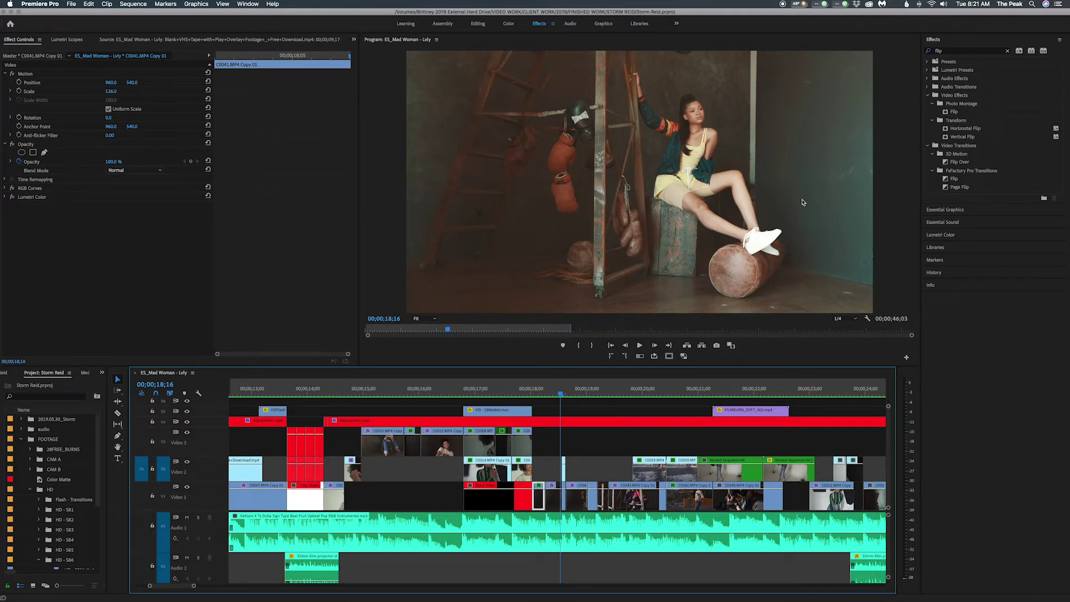
Switch the program preview's playback resolution to Full and return it to 1/4
left_click(841, 319)
left_click(844, 321)
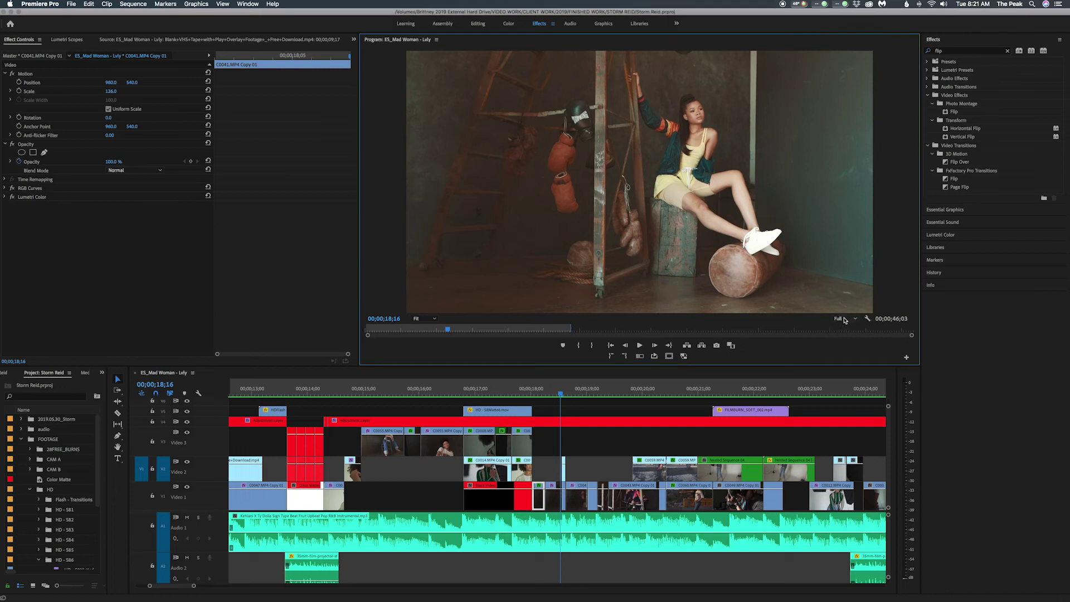
left_click(844, 319)
left_click(844, 340)
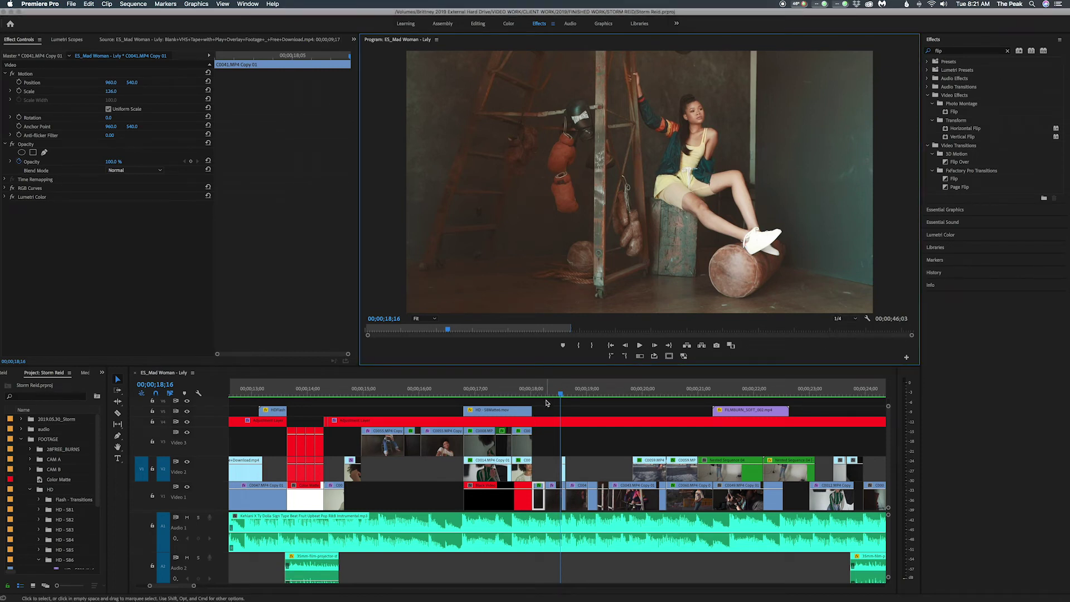
Inspect the blend mode of the short C0041.MP4 Copy 01 clip on Video 2 at 00;00;18;17, and play the double-exposure moment
scroll(547, 402, "left", 5)
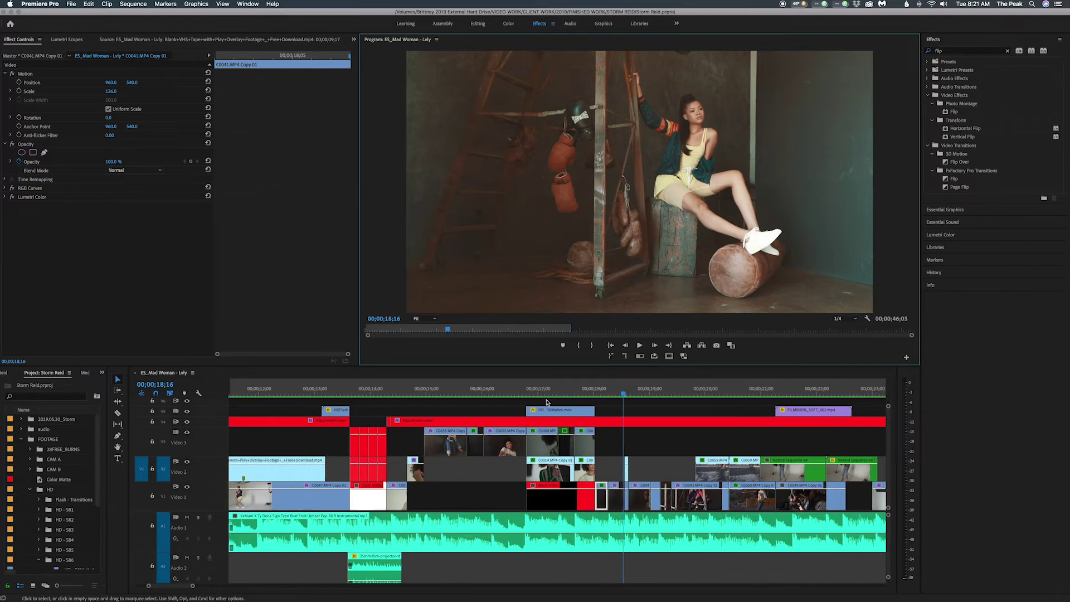
scroll(586, 396, "right", 4)
left_click_drag(588, 395, 590, 395)
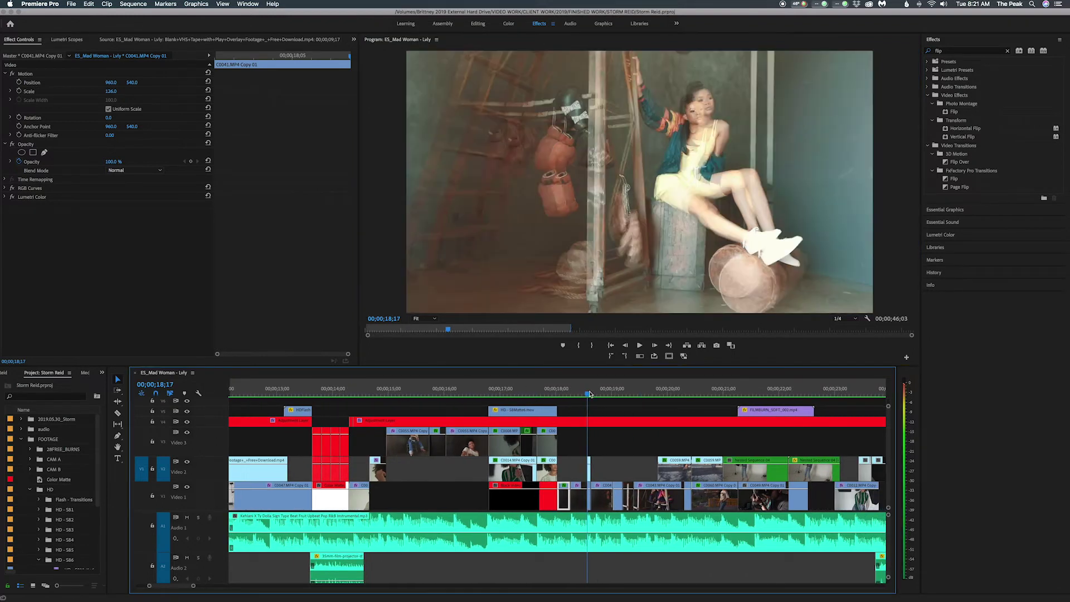
left_click(590, 474)
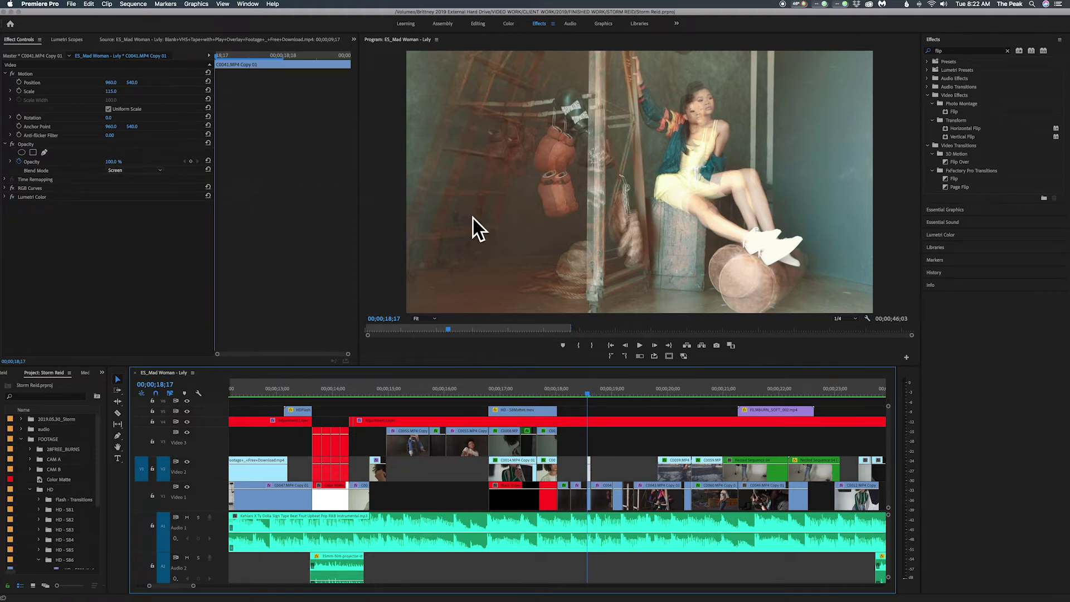
left_click(568, 394)
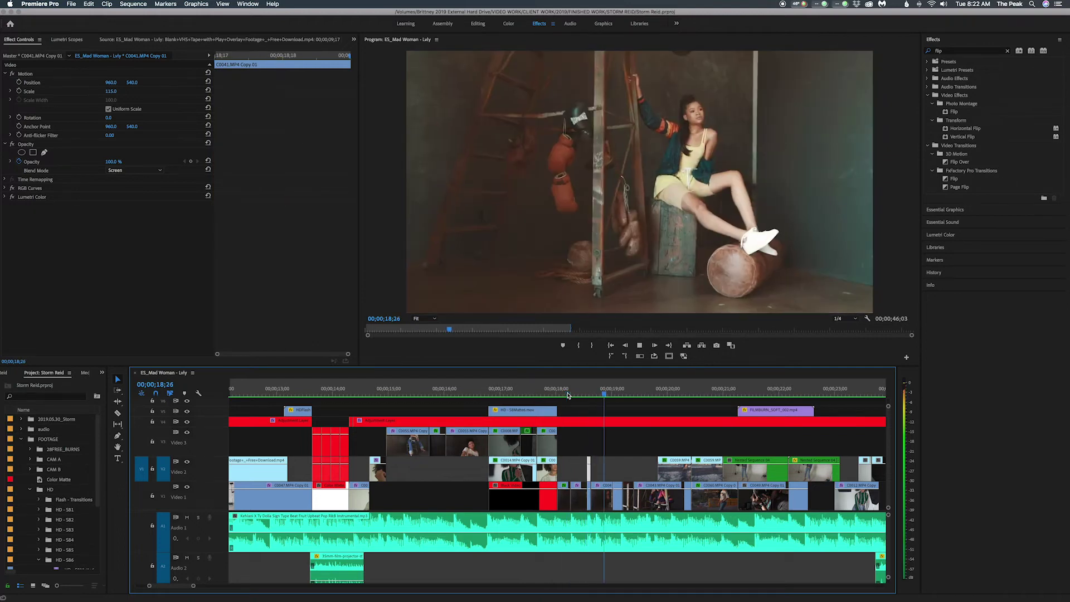
Return to 00;00;18;08 and replay the shots that follow the double exposure
left_click(592, 389)
left_click_drag(592, 389, 569, 392)
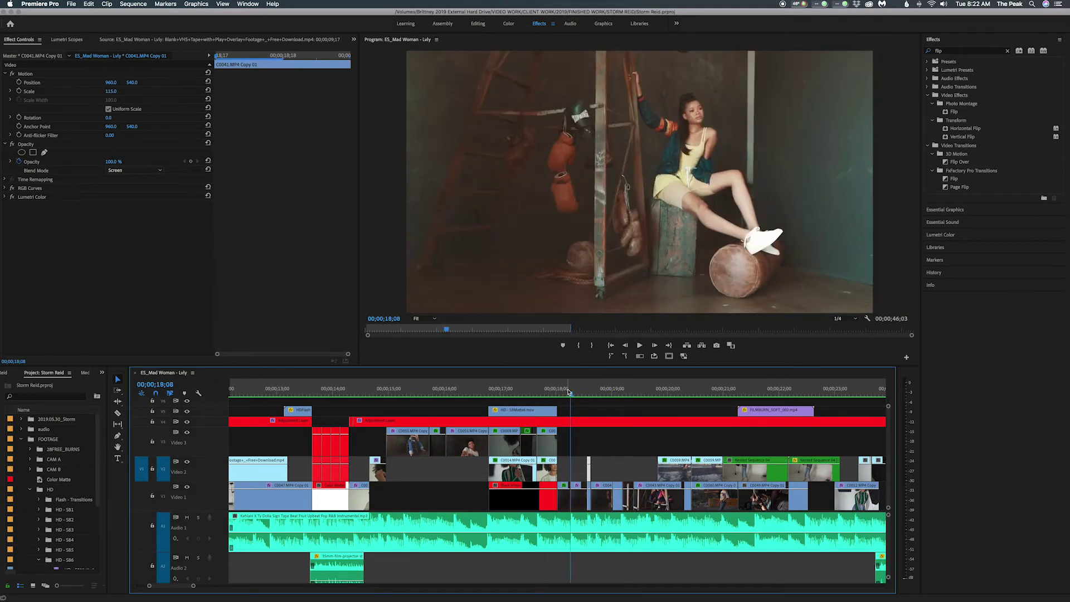
key("space")
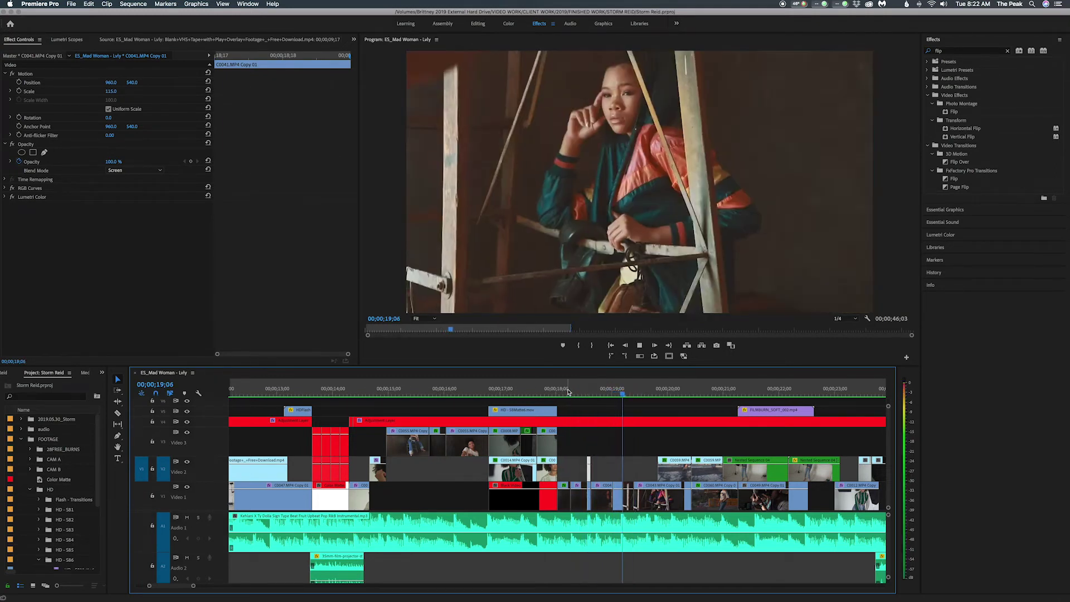
key("space")
Scrub forward to the diagonal split screen at 00;00;20;16 and inspect its clips on Video 1 and Video 2
left_click_drag(602, 390, 667, 400)
scroll(667, 400, "down", 5)
left_click_drag(514, 393, 546, 393)
left_click(556, 475)
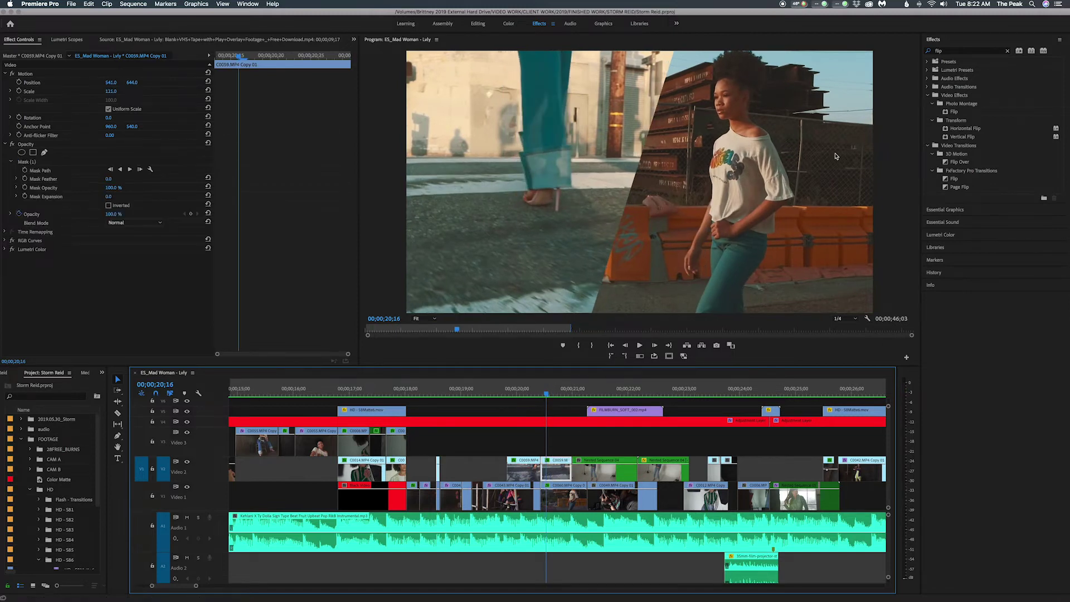
left_click(549, 510)
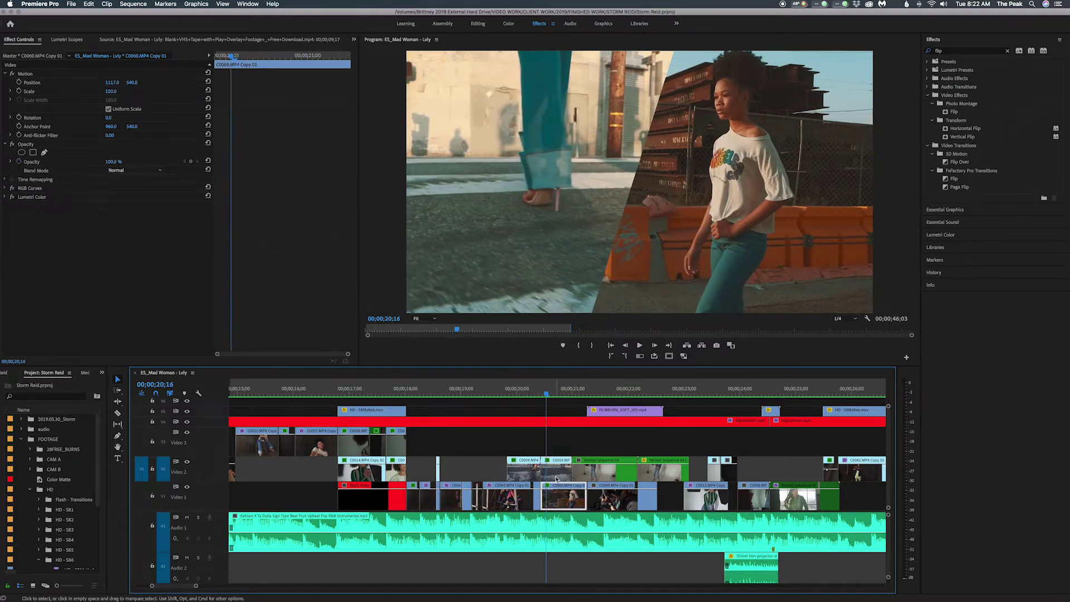
left_click(556, 475)
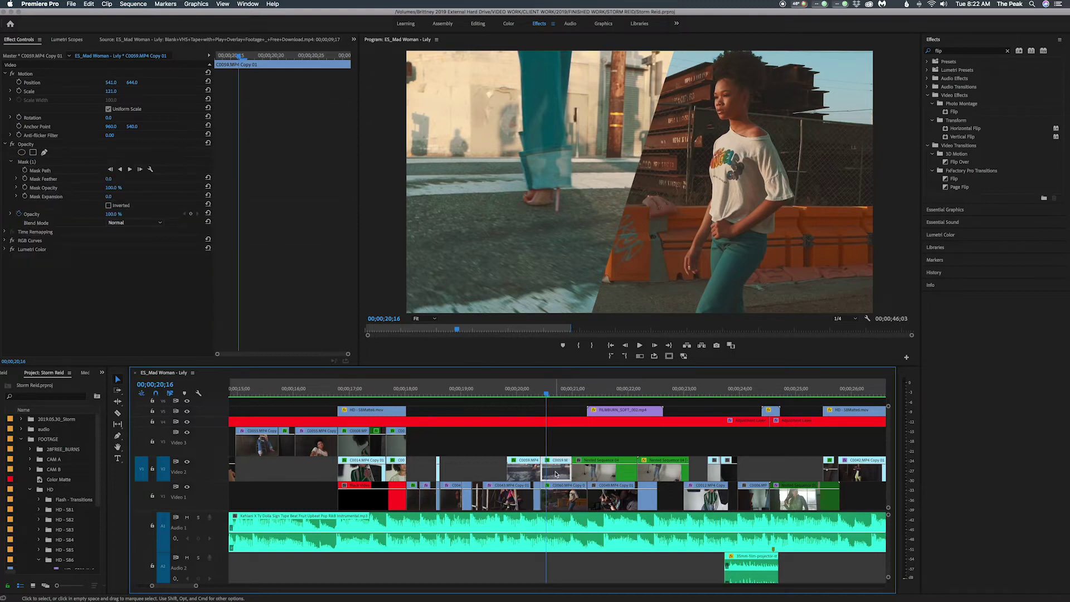
Review the walking-feet shot from 00;00;20;01 into the split screen, and inspect the C0060.MP4 Copy 01 clip on Video 1
left_click(520, 389)
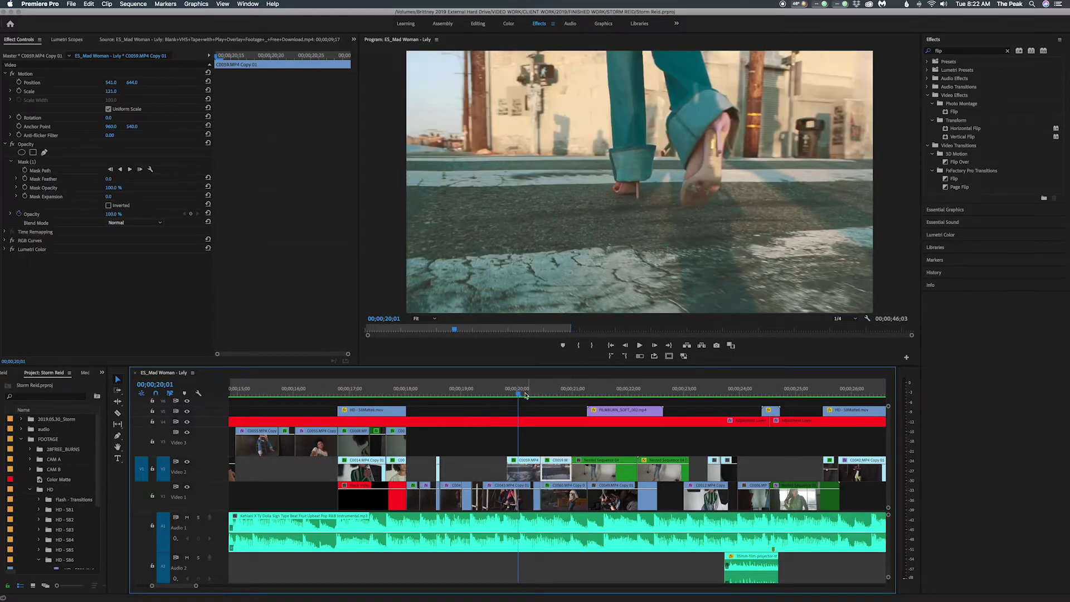
key("shift+Right")
left_click(560, 491)
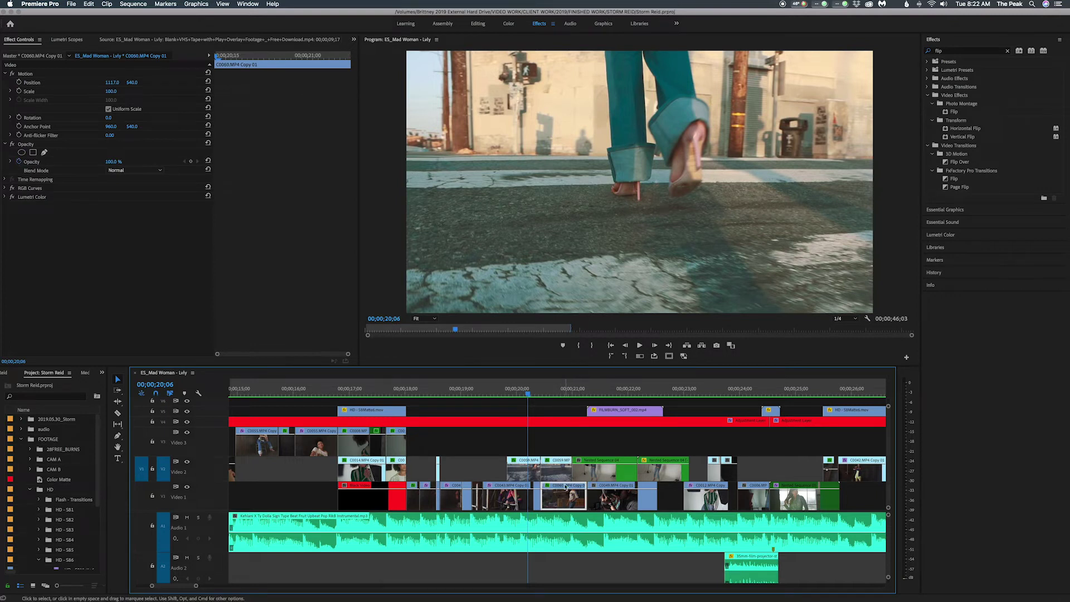
left_click_drag(541, 393, 546, 392)
Display the diagonal mask outline of the C0059.MP4 Copy 01 clip in the preview, and clear the clip selection to review the cut
left_click(719, 73)
left_click(675, 54)
left_click(676, 55)
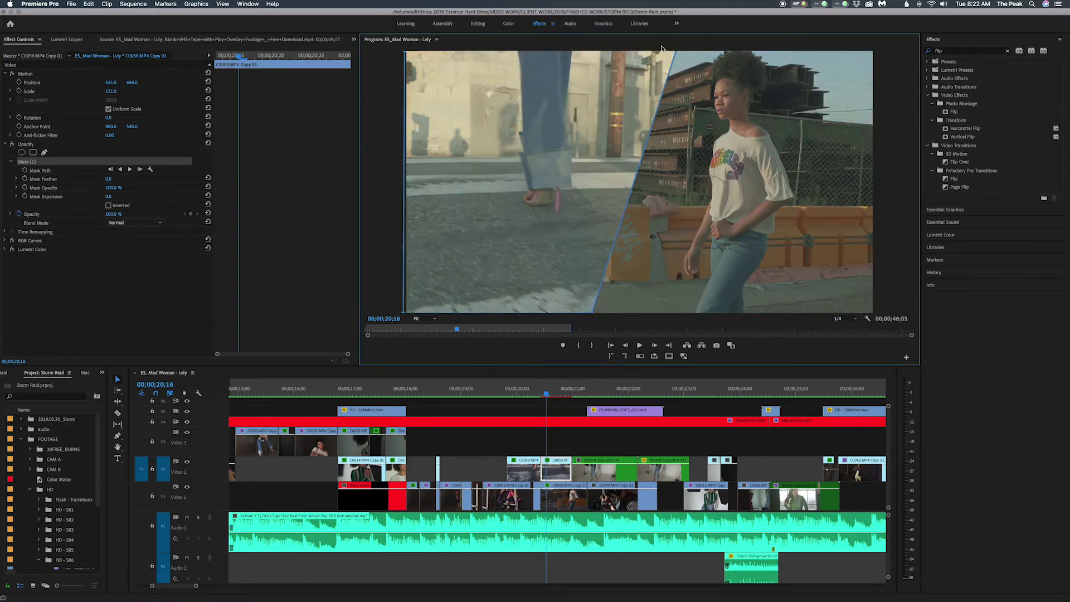
left_click(552, 442)
left_click(555, 395)
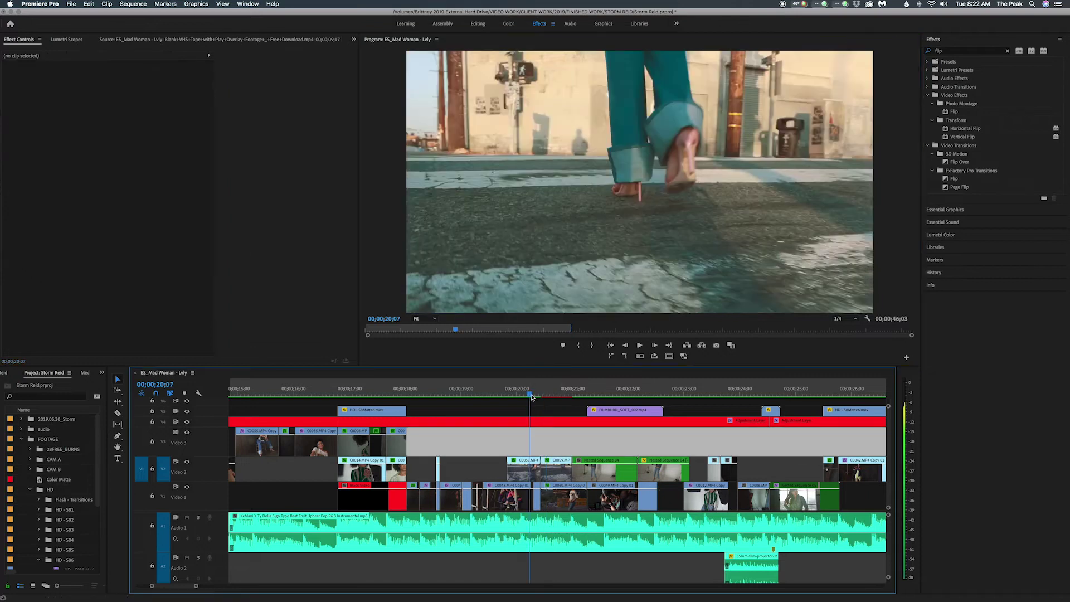
Inspect the masked C0059.MP4 Copy 01 clip and the adjustment layer above it while scrubbing through the split screen
left_click(562, 470)
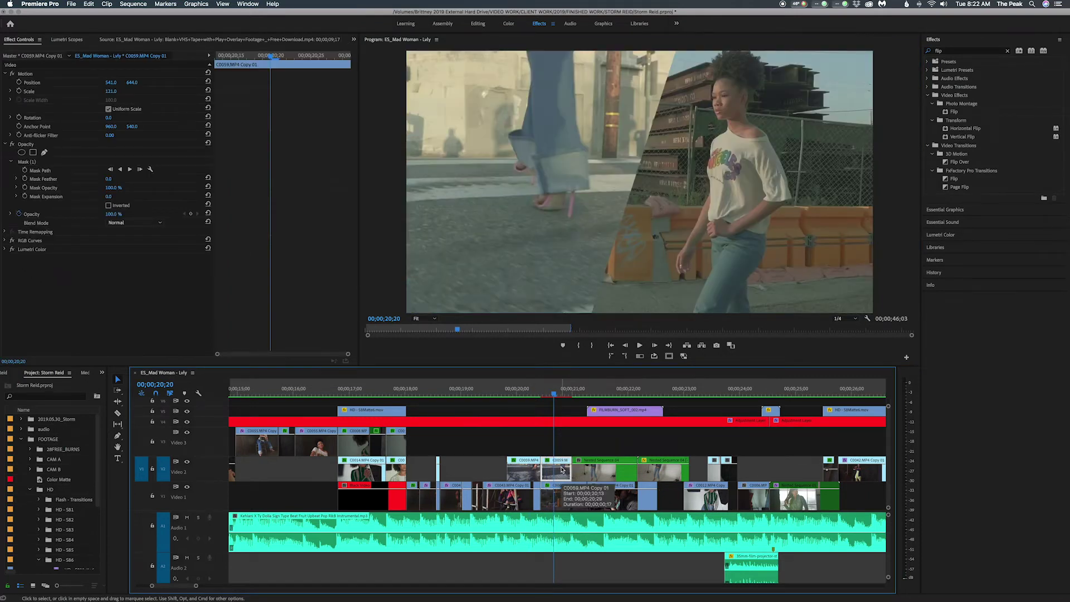
left_click(520, 394)
left_click_drag(509, 394, 550, 396)
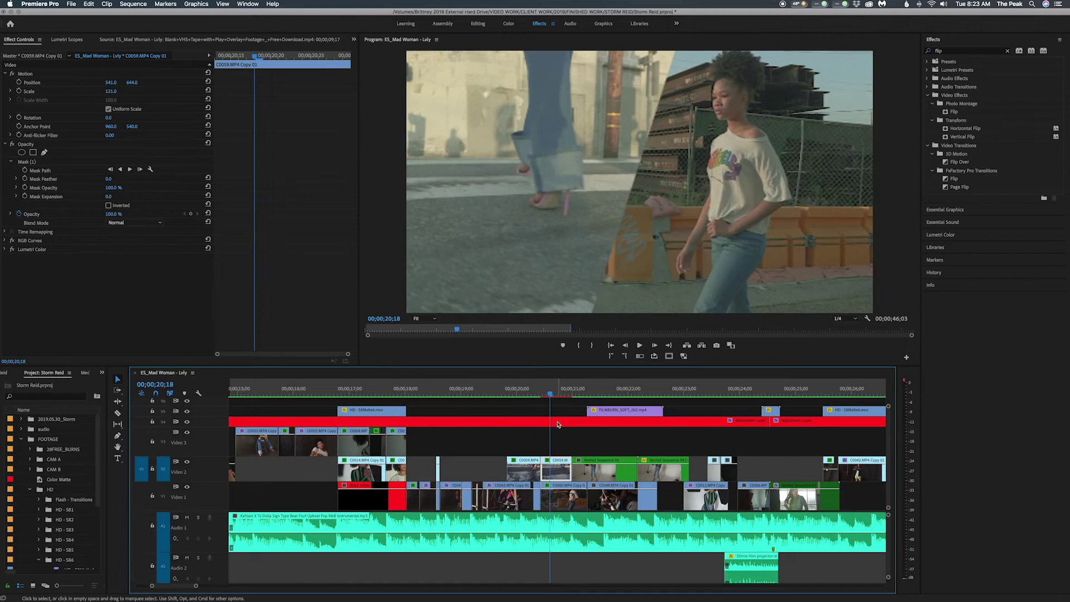
left_click(558, 424)
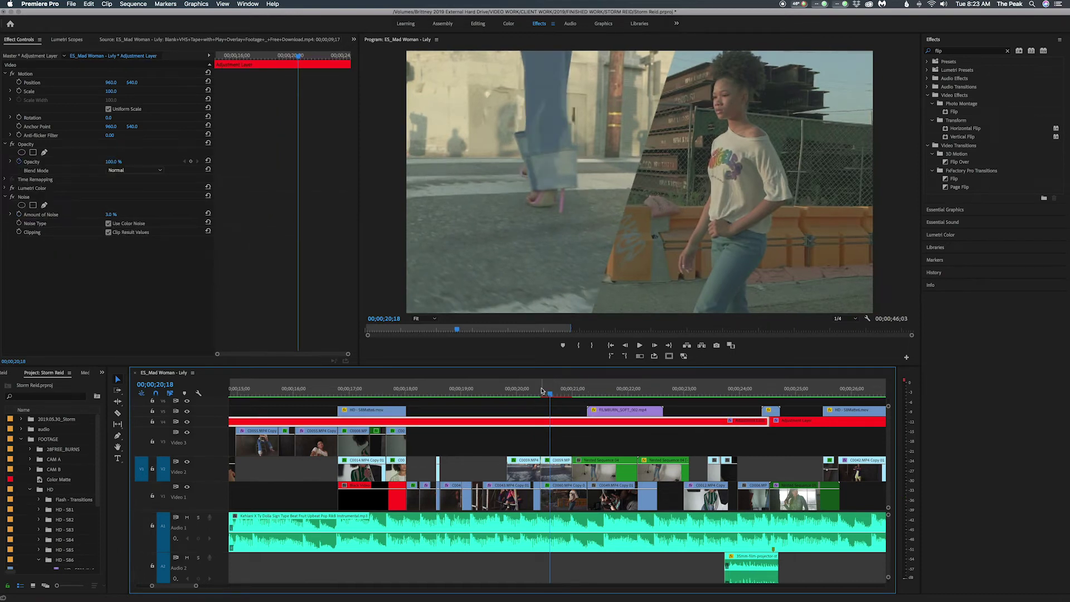
left_click(558, 395)
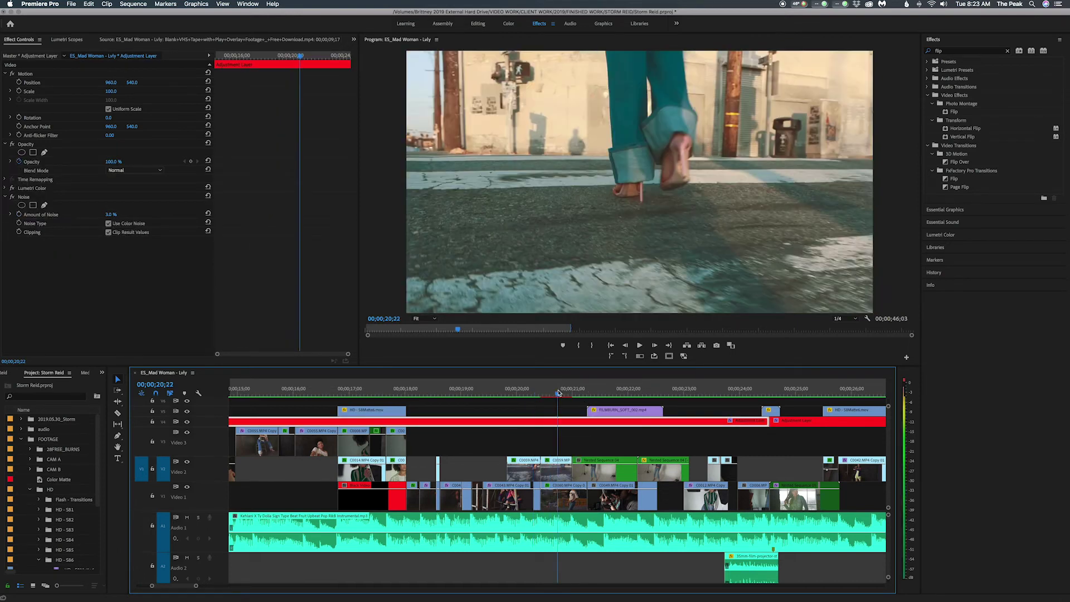
Scrub from 00;00;21;05 through the film burn overlay above the nested studio shots and on to the following clips
left_click(582, 394)
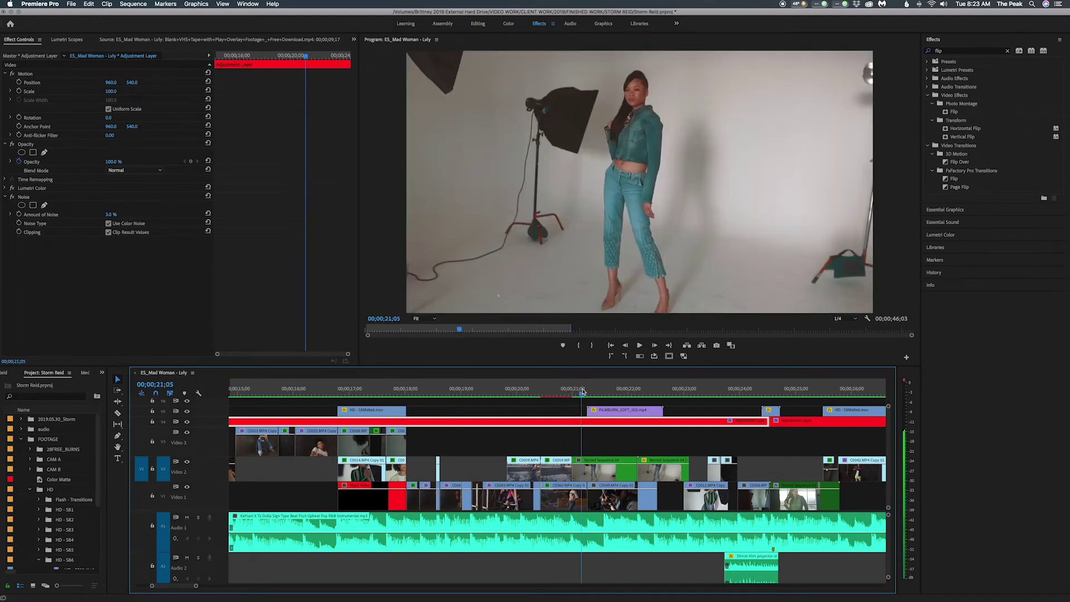
left_click_drag(586, 394, 604, 399)
left_click(595, 394)
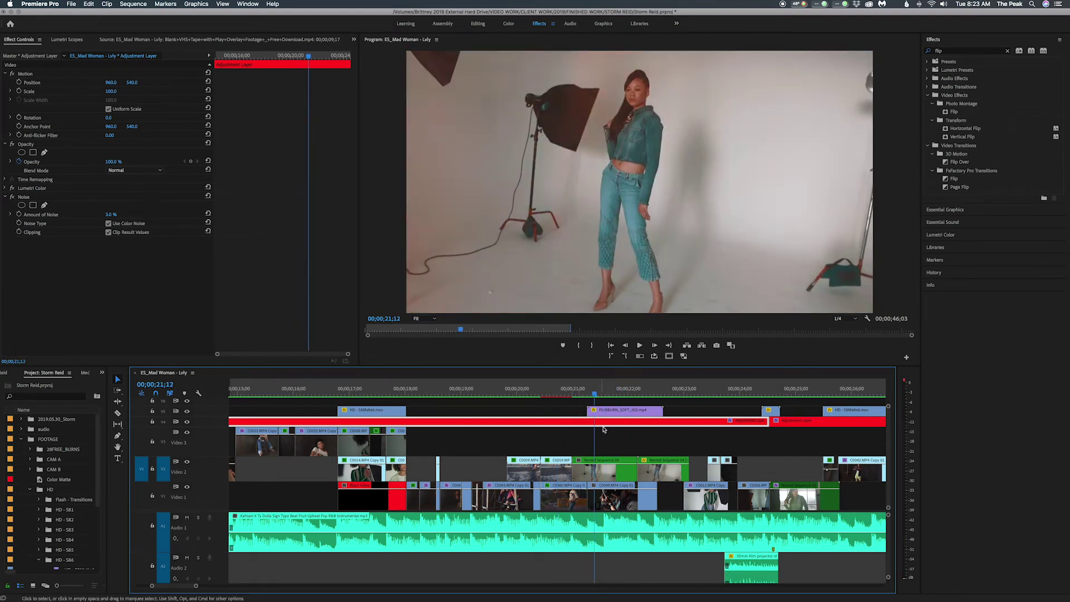
left_click_drag(595, 394, 618, 396)
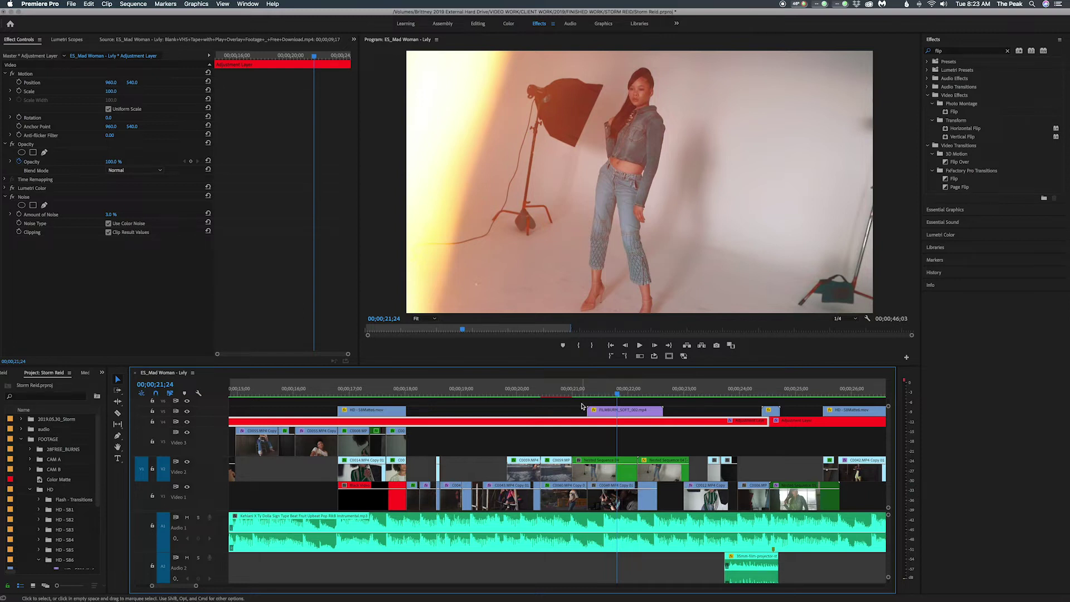
left_click_drag(585, 396, 695, 407)
scroll(695, 407, "right", 5)
Scrub to the film-frame matte section at 00;00;25;15 and inspect the HD - S8Matte6.mov overlay
left_click_drag(394, 389, 523, 404)
scroll(523, 404, "right", 3)
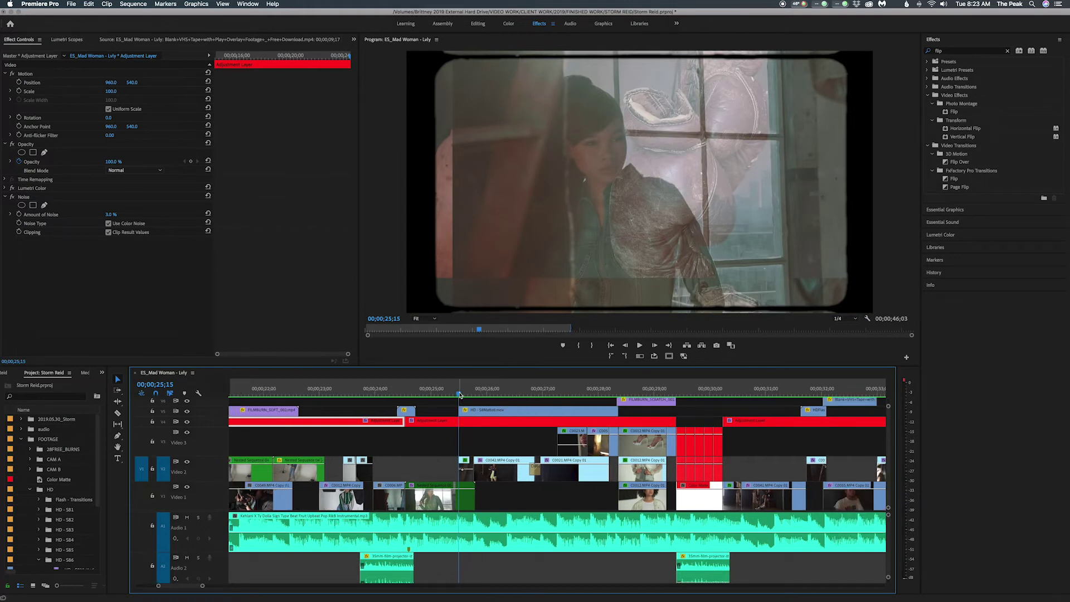
left_click_drag(462, 395, 465, 395)
left_click(466, 411)
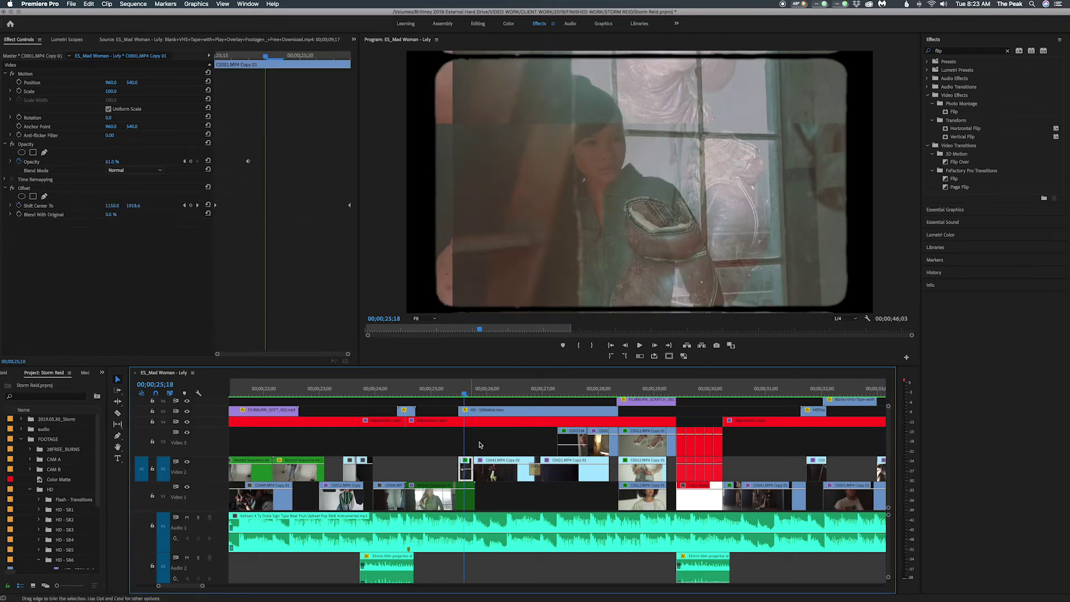
left_click_drag(464, 391, 466, 391)
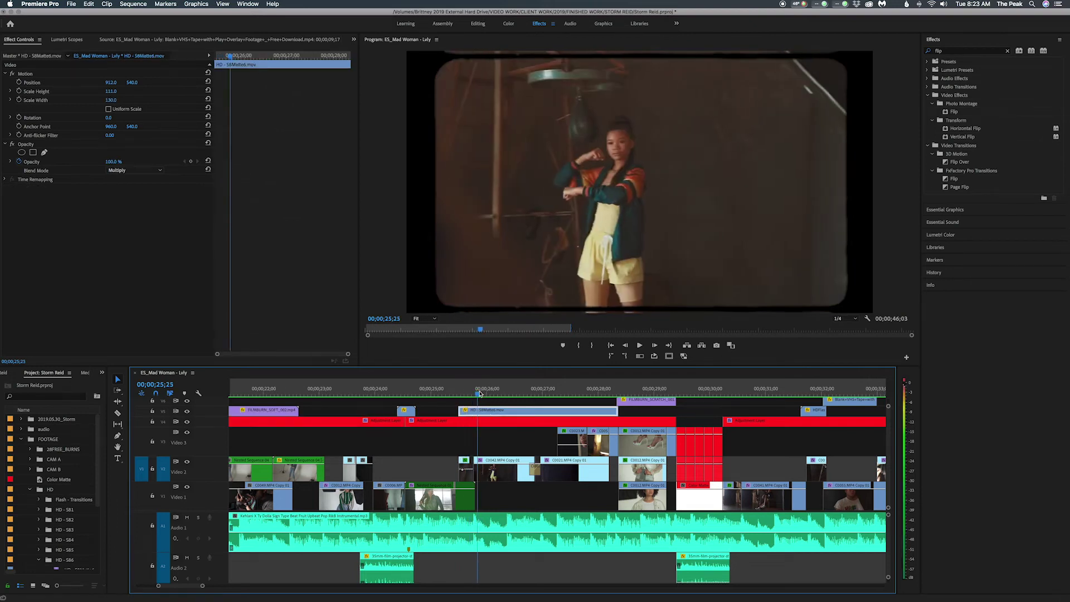
Inspect the Offset effect on C0001.MP4 Copy 01 at 00;00;25;19 and the nested sequence beneath it, and play the transition
left_click(466, 468)
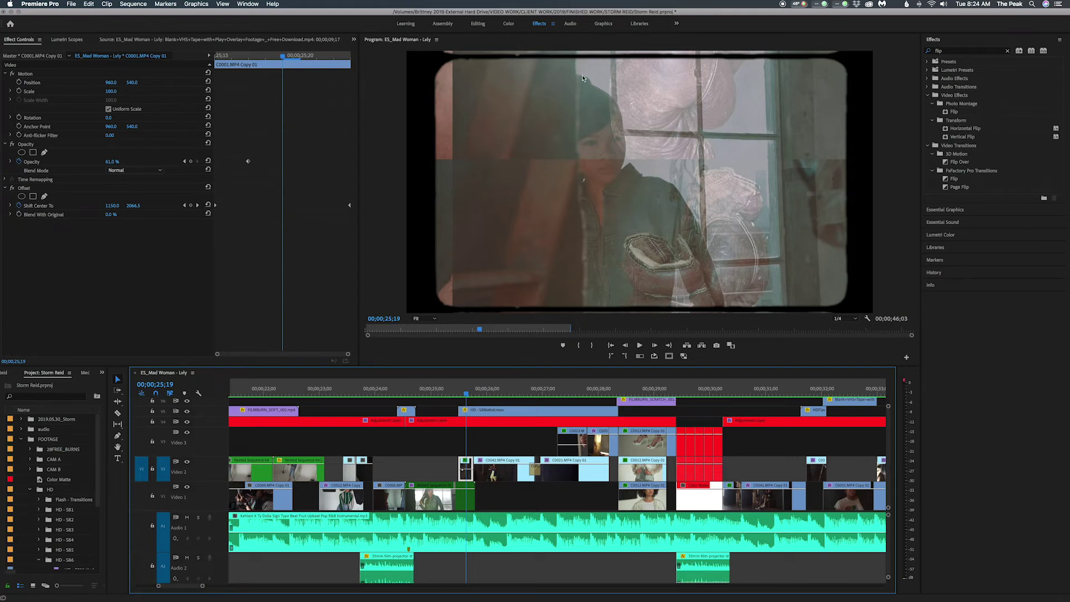
left_click(463, 498)
left_click(466, 474)
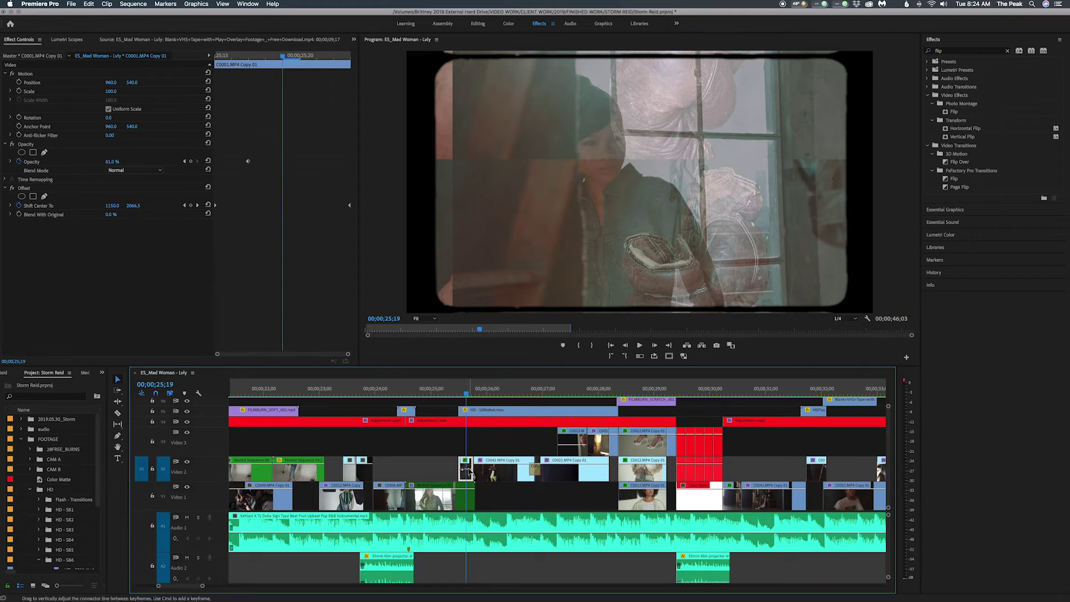
left_click(422, 497)
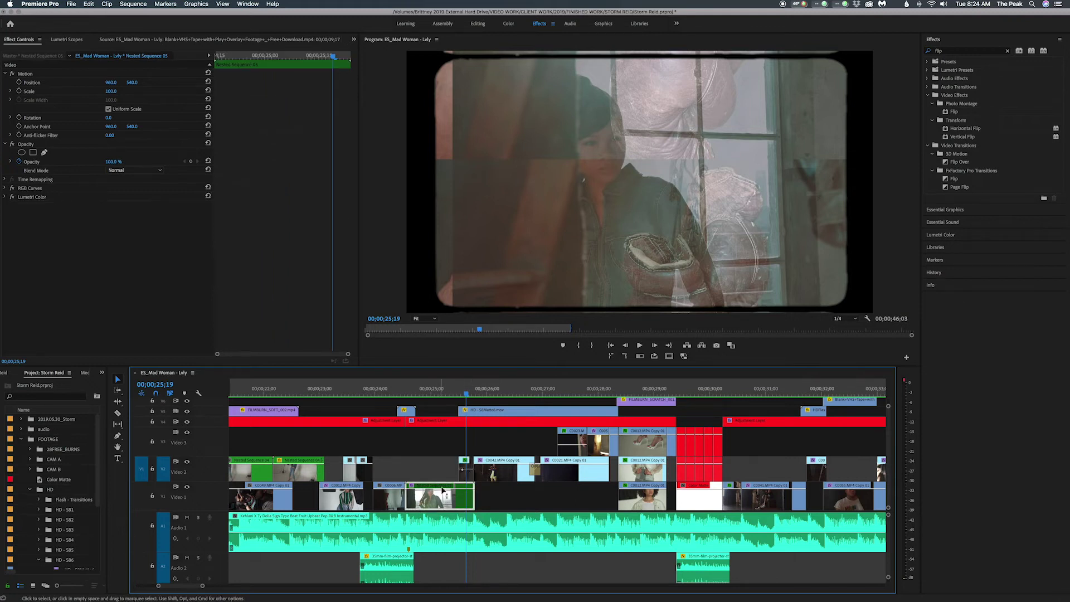
key("space")
Scrub through the matte-framed boxing shot at 00;00;26;10 and on to the suit shot at 00;00;27;05
left_click_drag(446, 393, 506, 398)
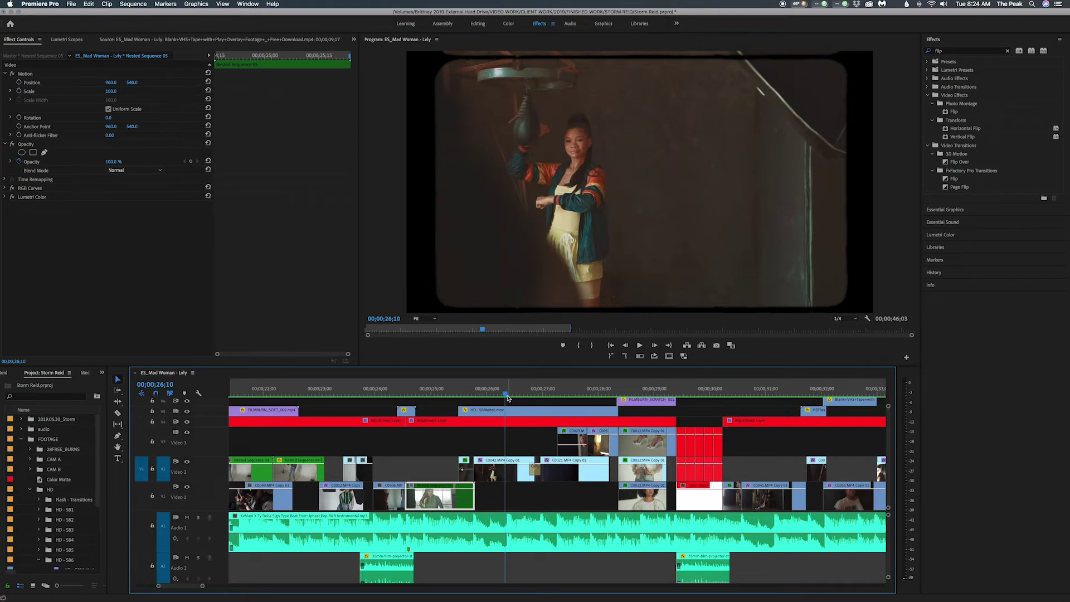
mouse_move(521, 398)
left_mouse_down()
mouse_move(558, 397)
mouse_move(505, 397)
left_mouse_up()
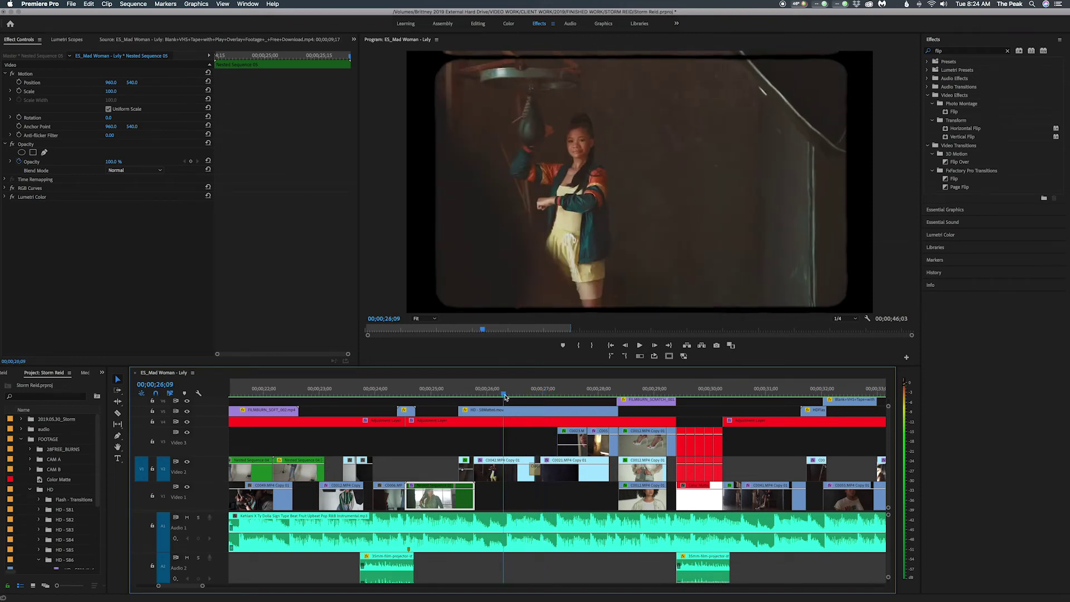
left_click_drag(504, 397, 553, 399)
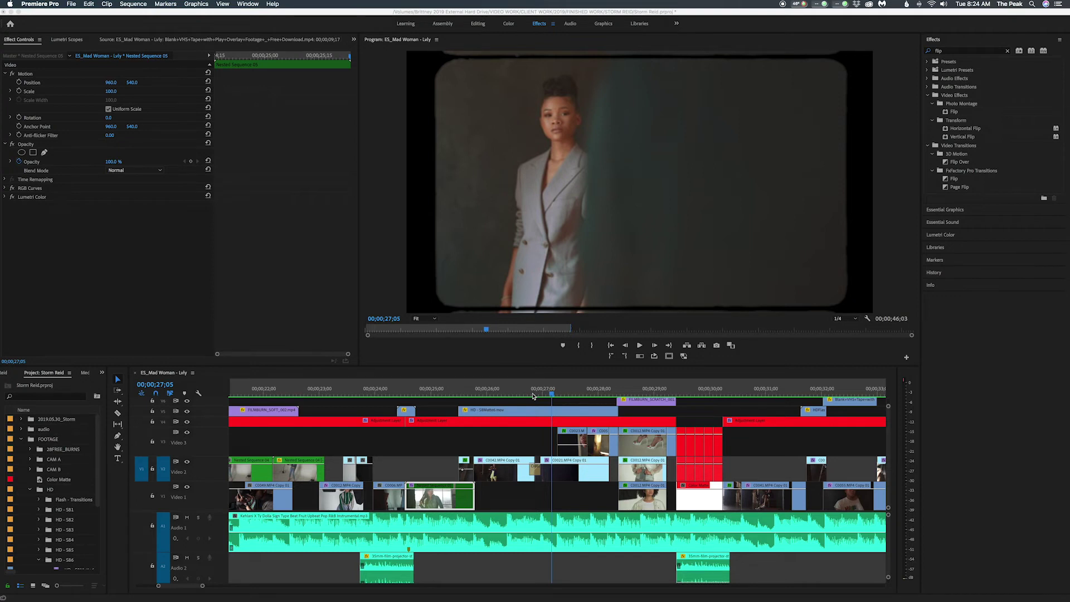
Scrub from 00;00;26;19 to the portrait overlay at 00;00;27;15, inspect the overlaid Video 3 clip's opacity, and play onward
left_click_drag(530, 396, 522, 395)
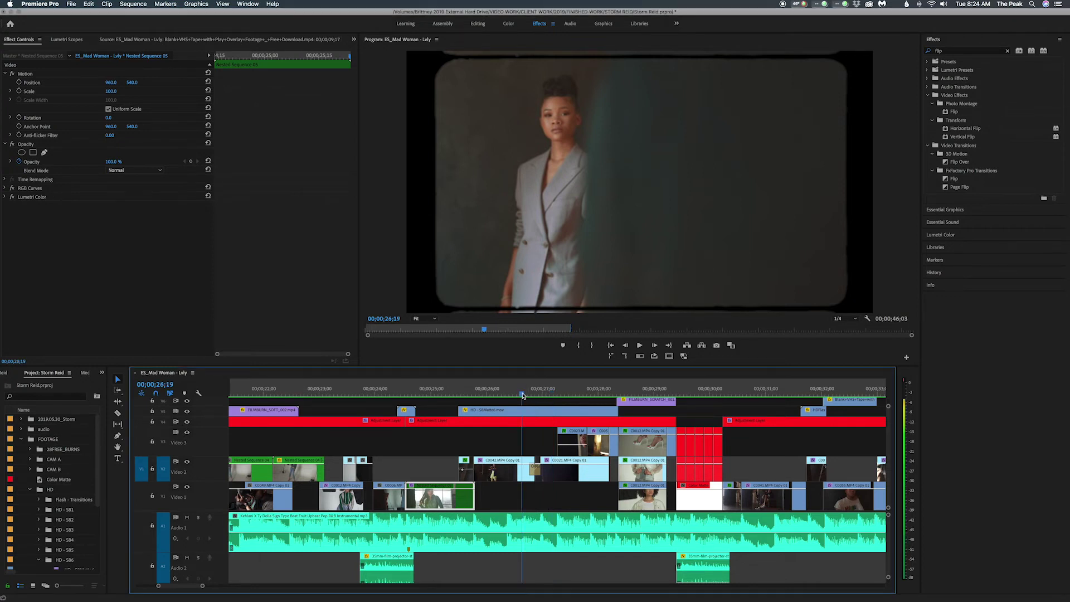
left_click_drag(524, 395, 570, 396)
left_click(576, 440)
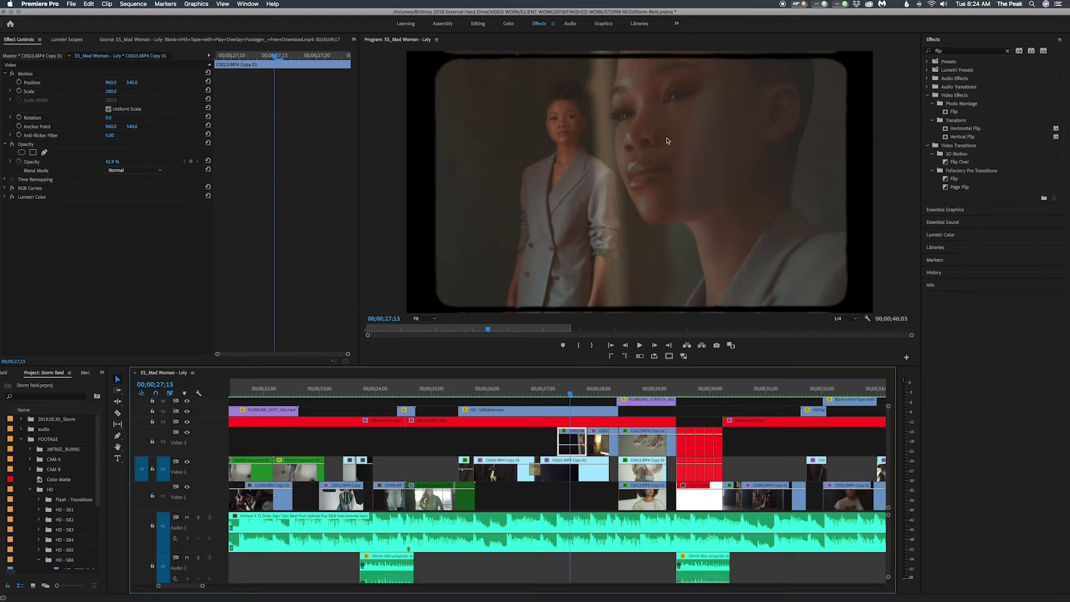
key("space")
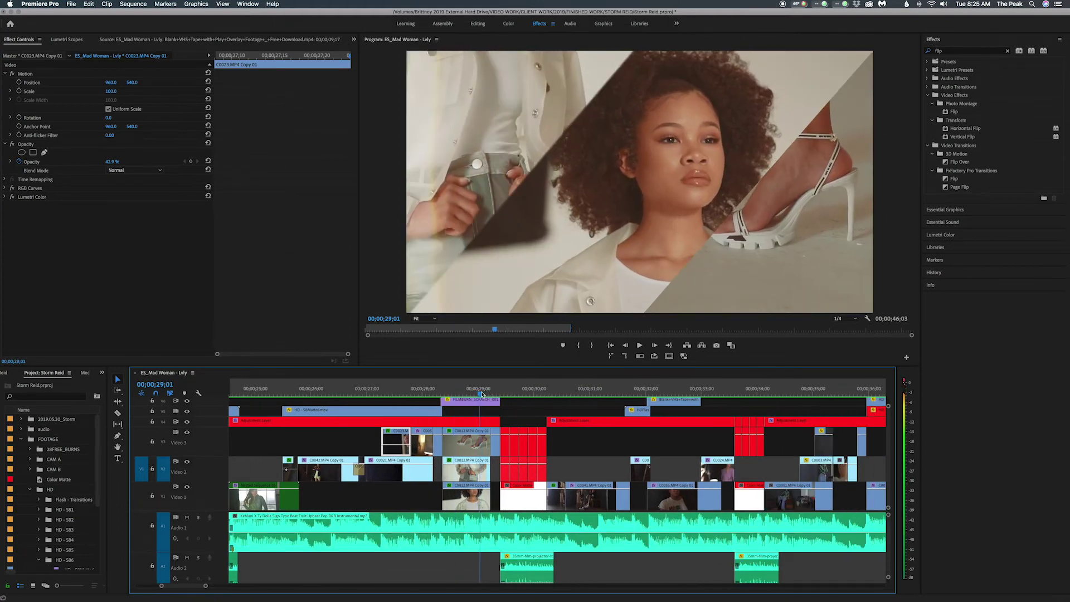
Inspect the opacity mask of the Video 3 clip in the three-way diagonal split screen at 00;00;29;01
left_click(471, 452)
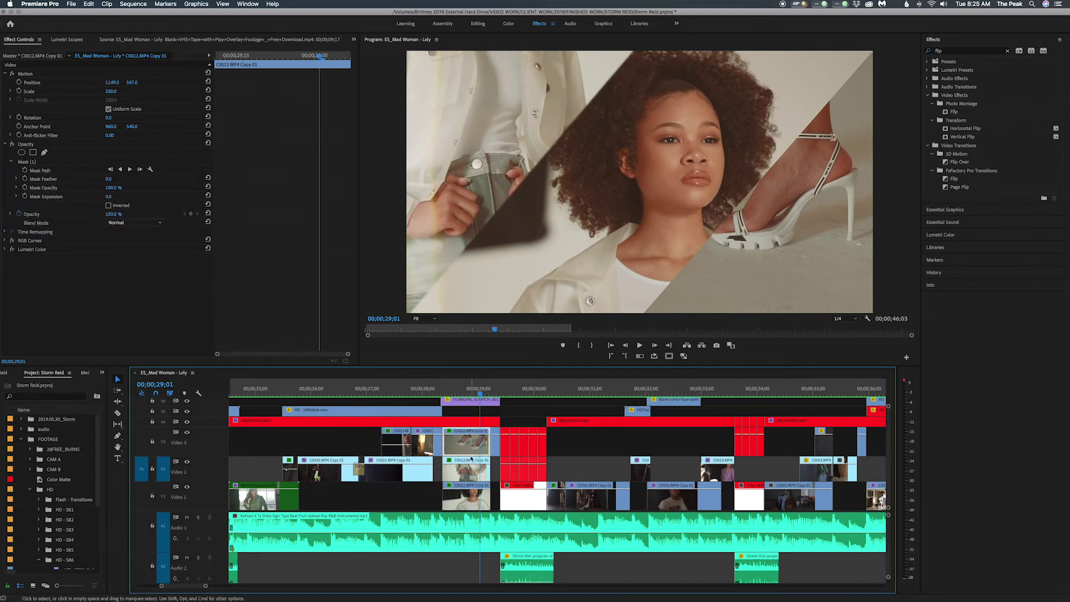
left_click(27, 165)
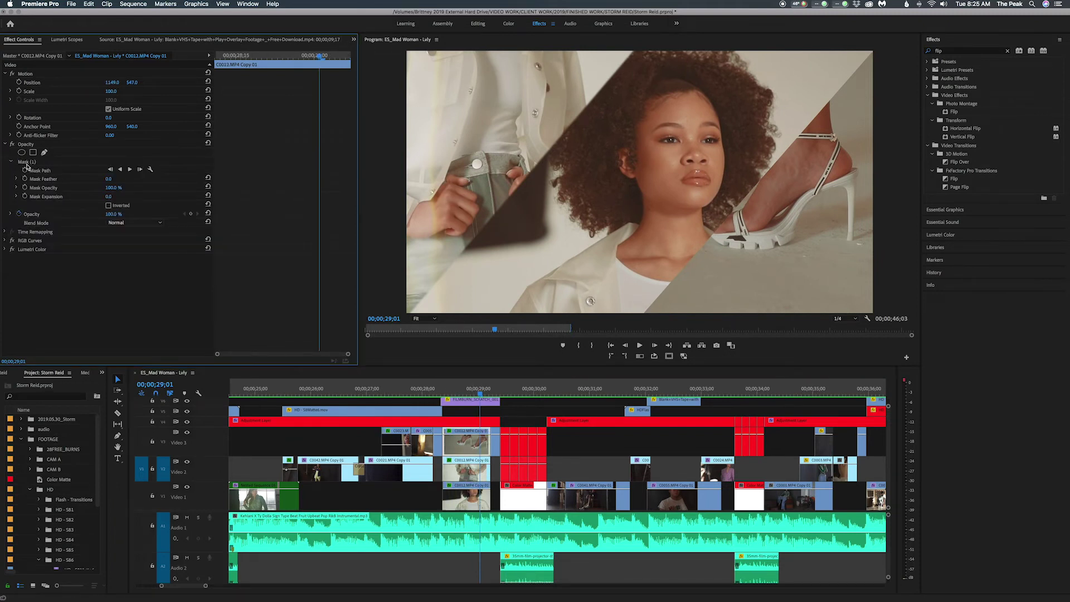
left_click(27, 162)
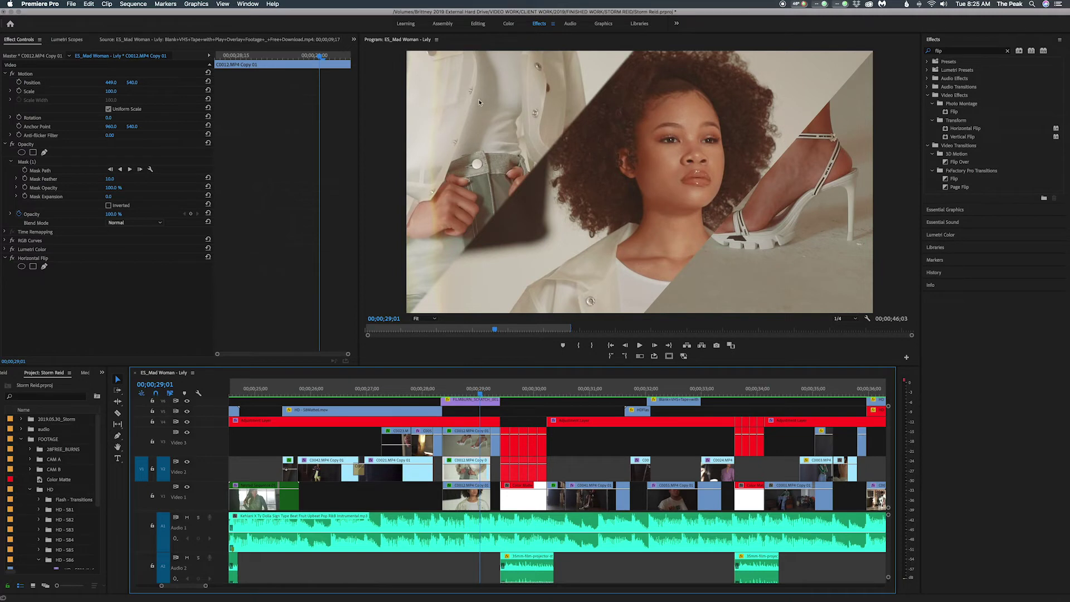
Move to the framed photos at 00;00;29;17 and inspect the white Color Matte beneath them on Video 1
left_click(483, 389)
left_click_drag(484, 389, 510, 393)
left_click(528, 488)
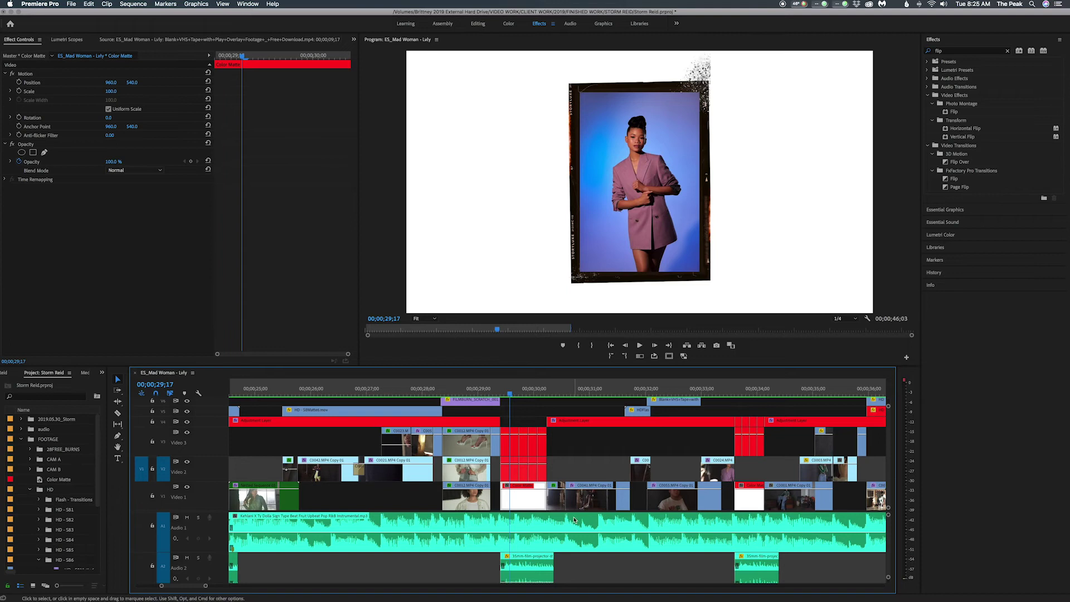
Step six frames forward to 00;00;29;23, and hide and show Video 1 to compare the photo frame without its white background
key("Right")
key("Right")
key("Right")
key("Right")
key("Right")
key("Right")
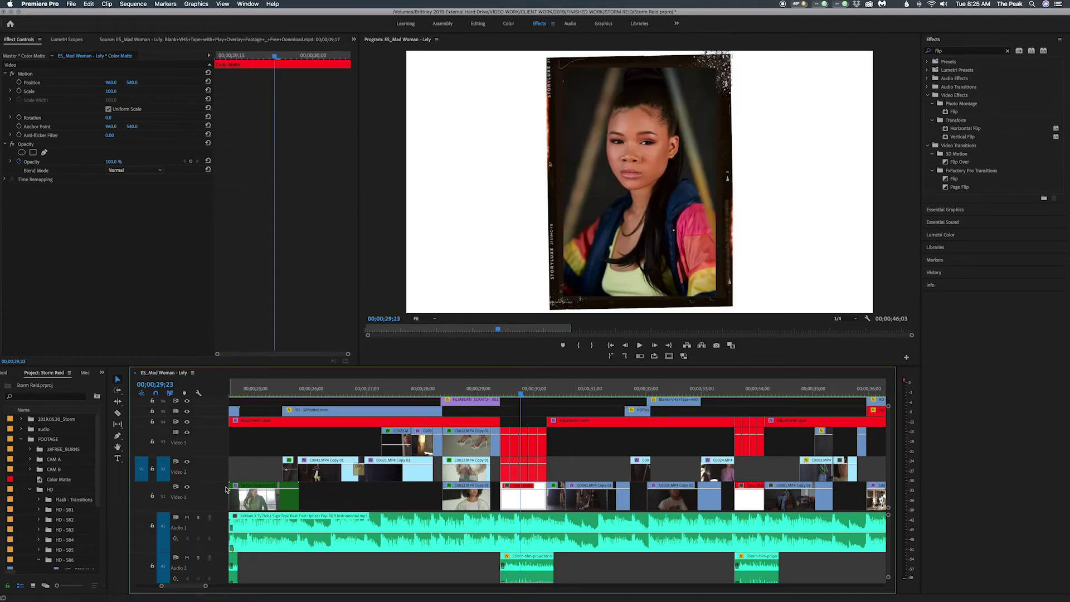
left_click(188, 487)
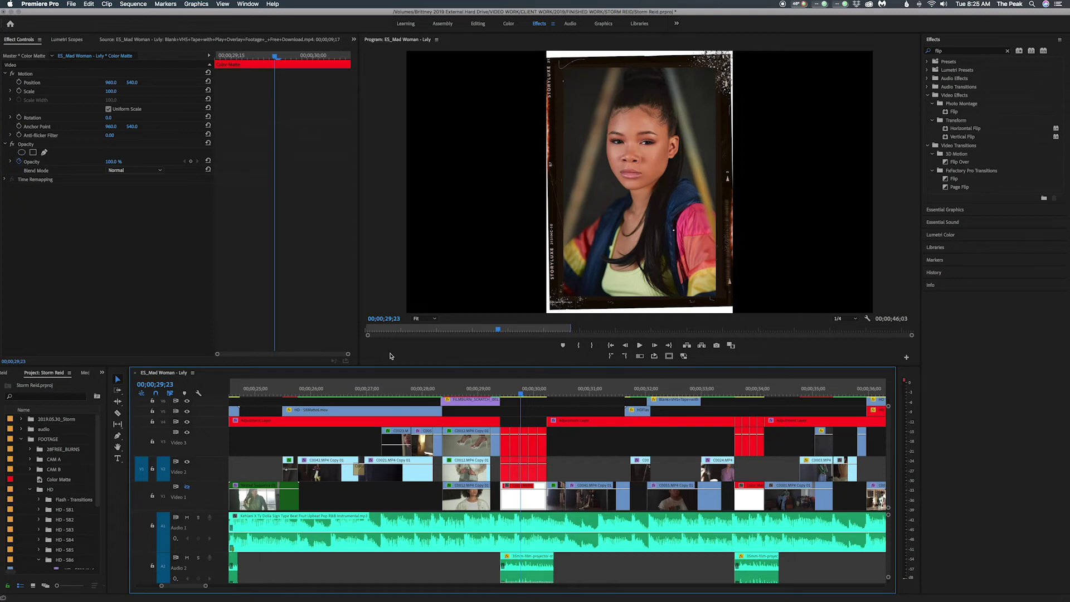
left_click(187, 488)
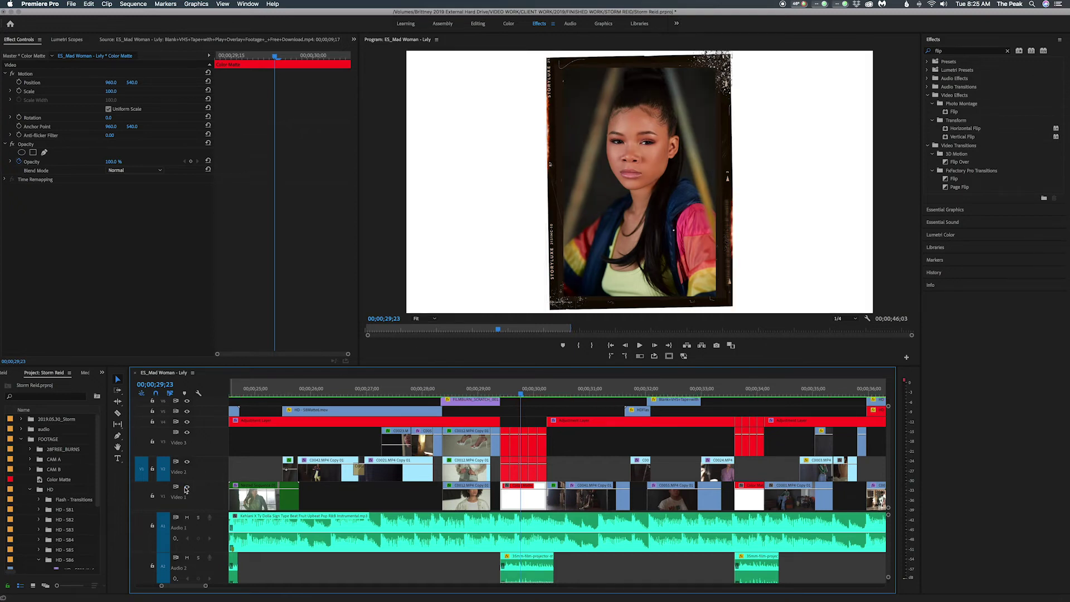
Play past the framed photos, inspect the HDFlash2.mov overlay's opacity and blend mode, and scrub back through the flash to 00;00;31;22
key("space")
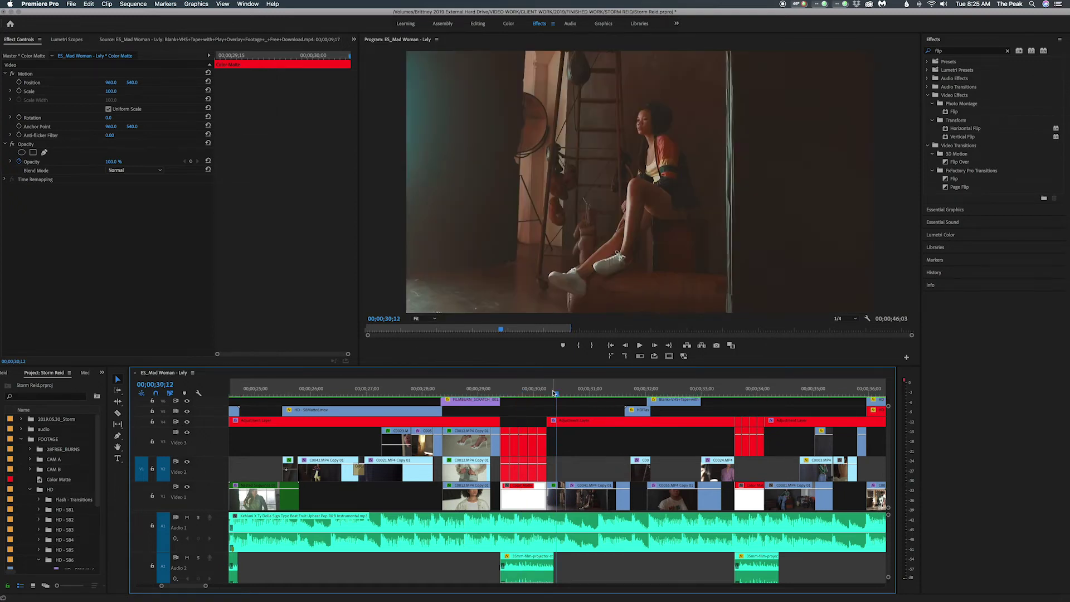
left_click_drag(625, 402, 645, 416)
left_click(642, 412)
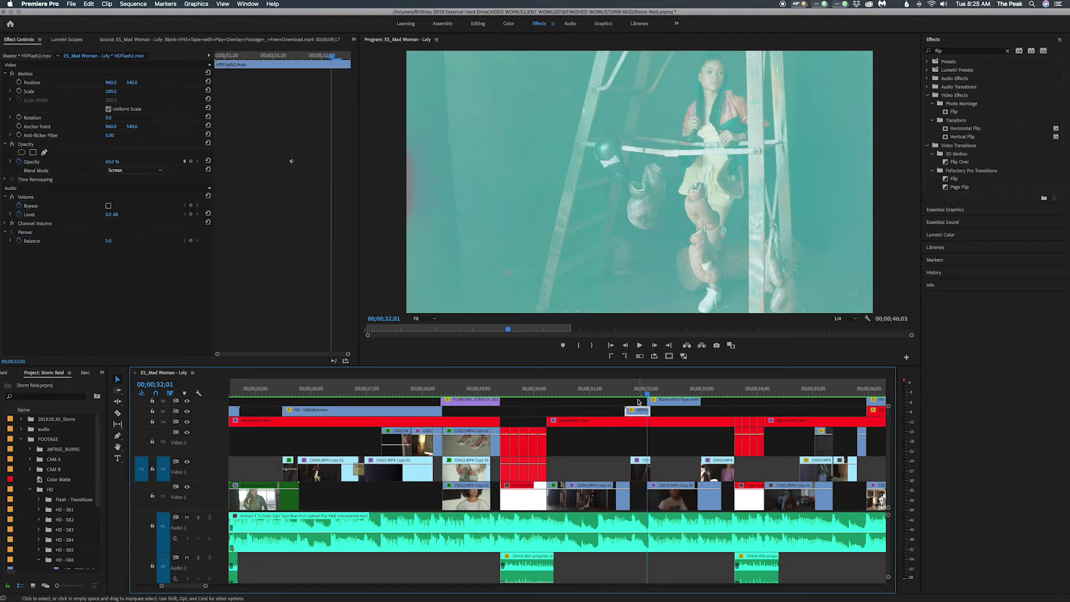
left_click(638, 394)
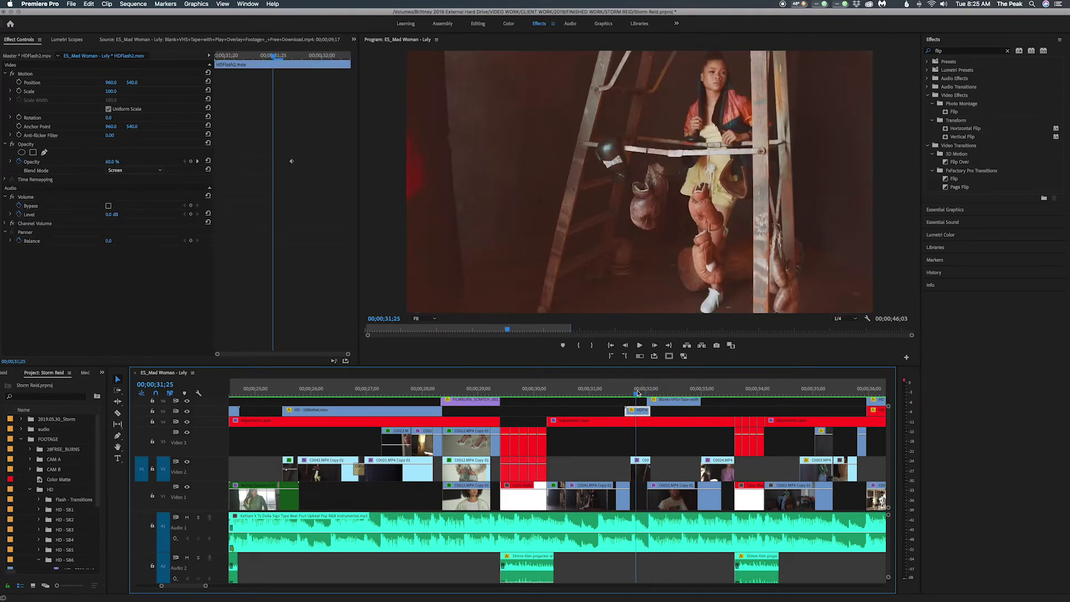
scroll(638, 393, "right", 5)
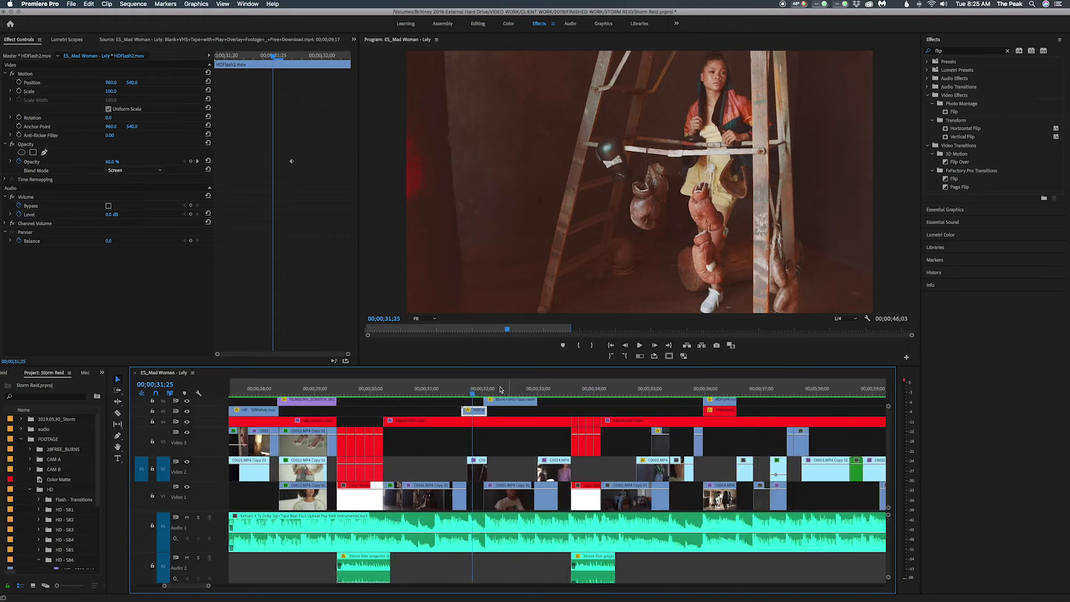
left_click_drag(471, 392, 470, 394)
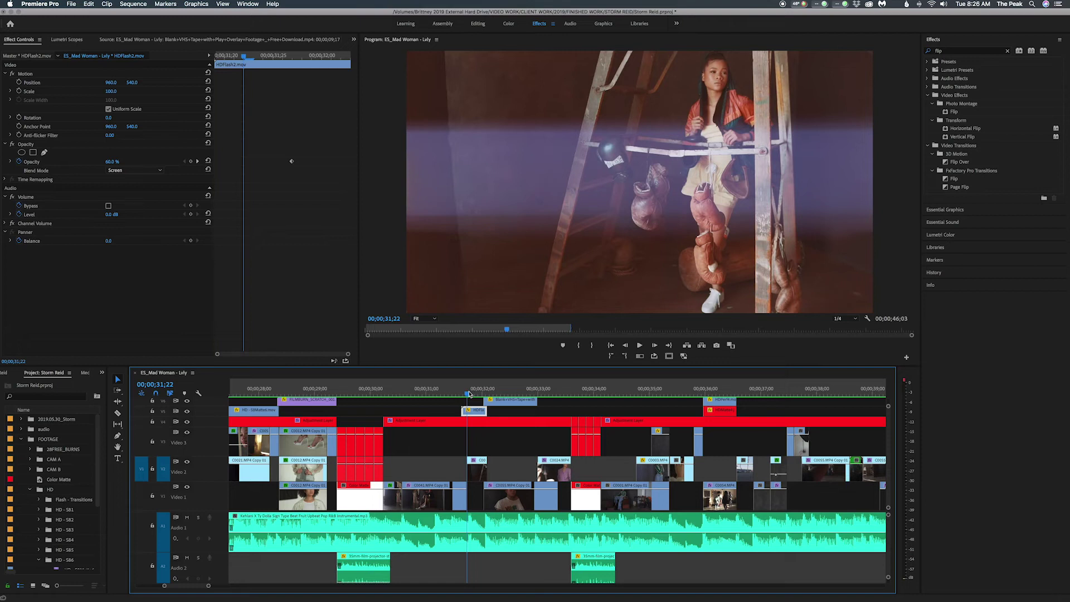
Scrub to the seated shot at 00;00;34;19 and inspect the scale of the nested clips on Video 2 and Video 3
left_click_drag(507, 394, 594, 393)
scroll(630, 446, "down", 5)
mouse_move(371, 394)
left_mouse_down()
mouse_move(433, 394)
mouse_move(403, 392)
left_mouse_up()
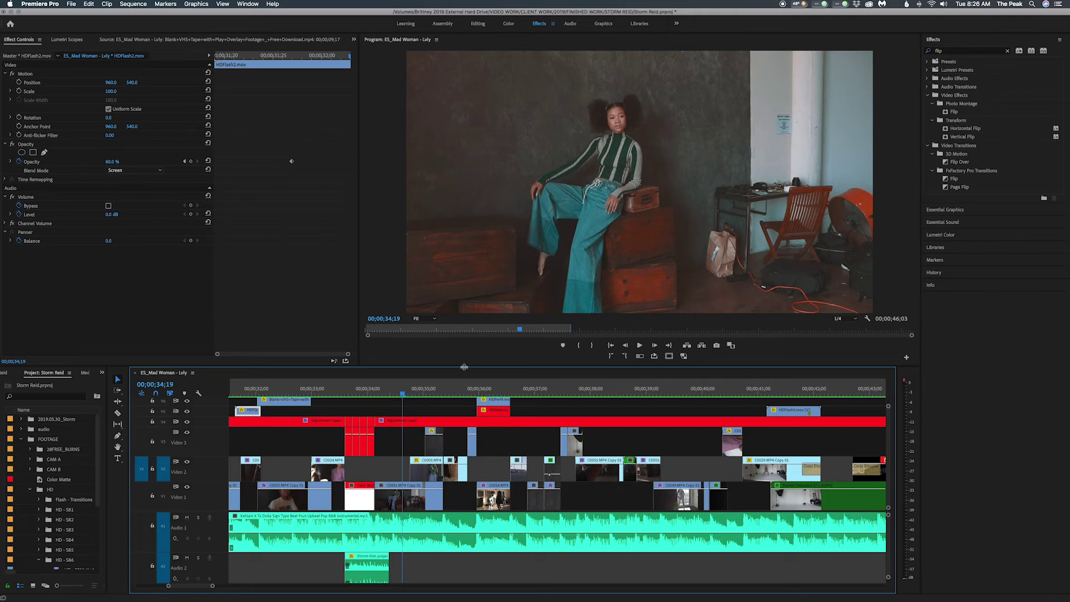
key("Down")
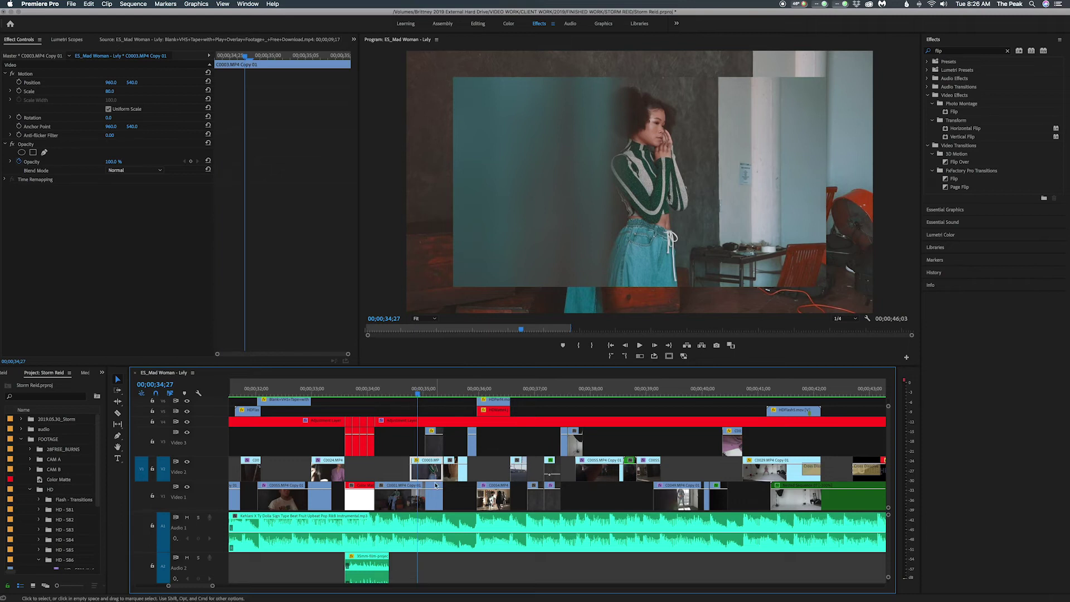
key("Down")
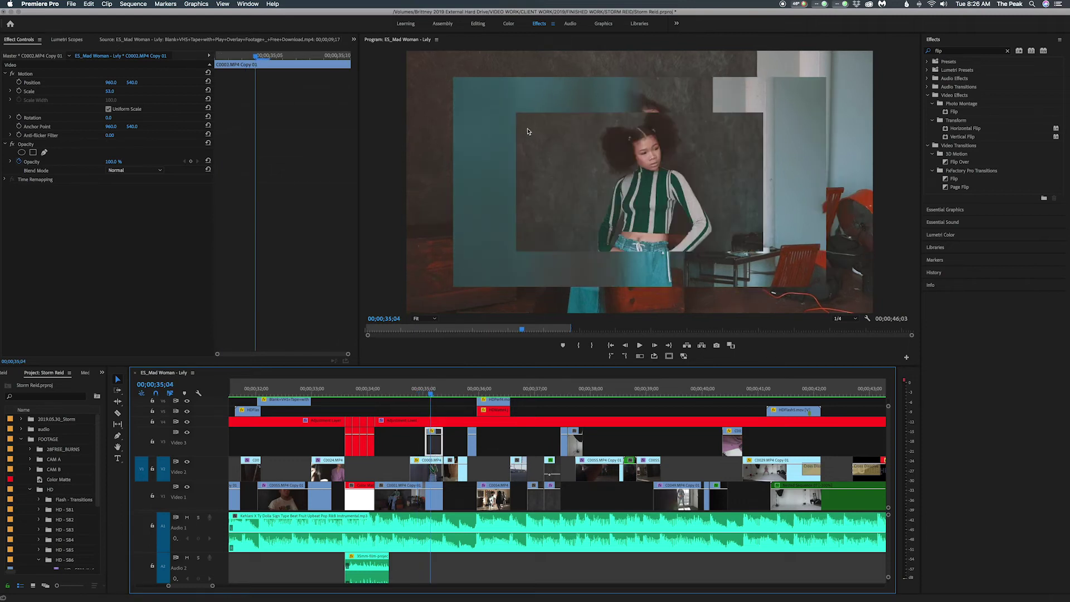
Replay the nested-frame shots, scrub to the film frame at 00;00;36;04, and inspect the topmost overlay's blend mode
left_click(370, 391)
key("space")
key("space")
left_click(398, 391)
left_click_drag(415, 394, 488, 396)
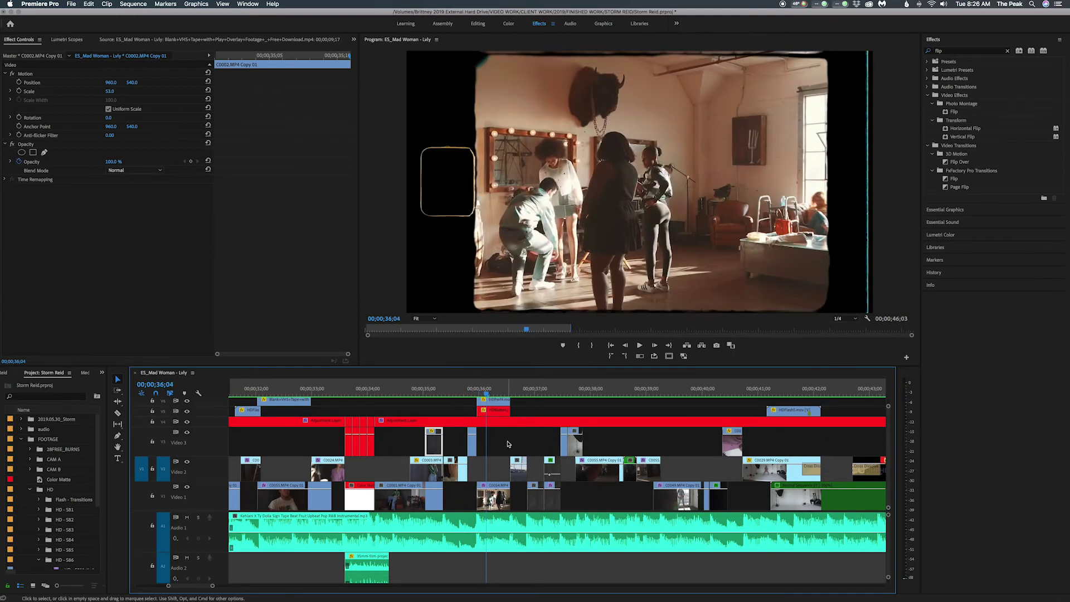
left_click(484, 400)
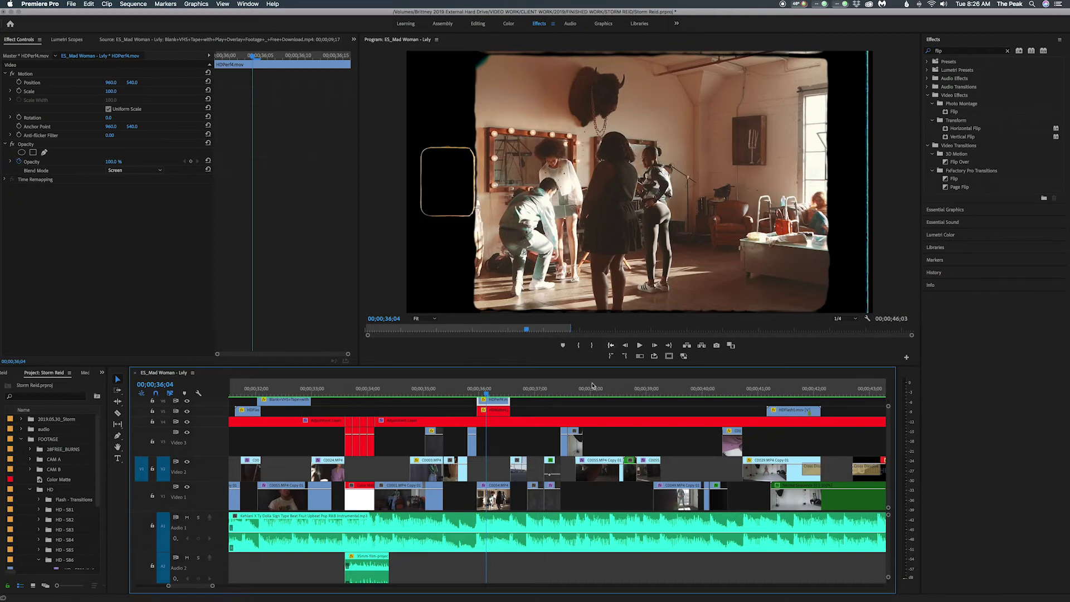
Move to the double exposure at 00;00;37;11 and inspect the Video 2 clip's opacity, blend mode and Vertical Flip
scroll(608, 455, "right", 5)
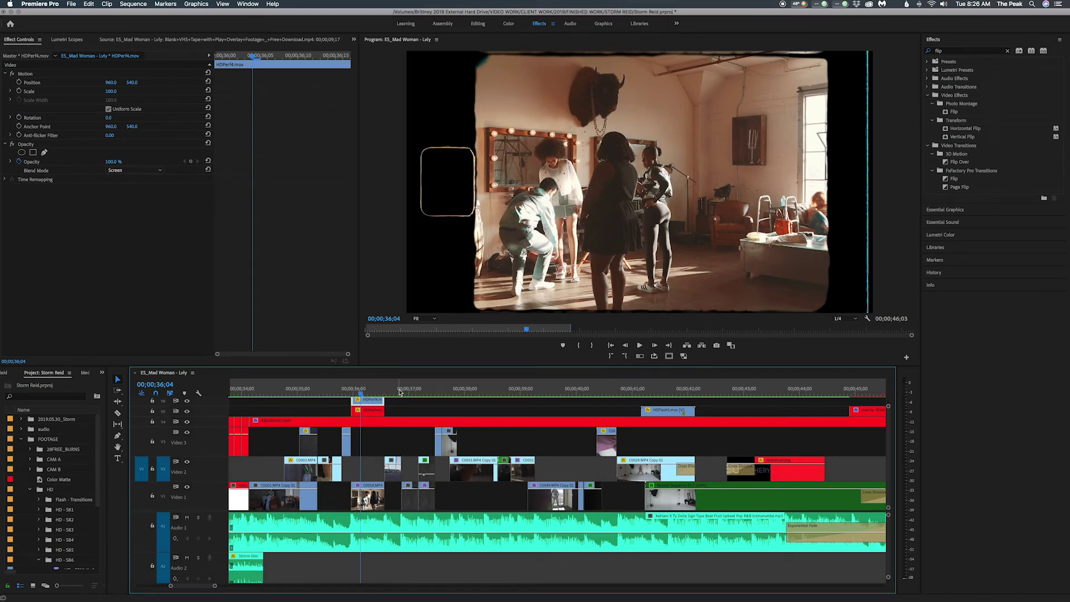
left_click_drag(404, 397, 429, 395)
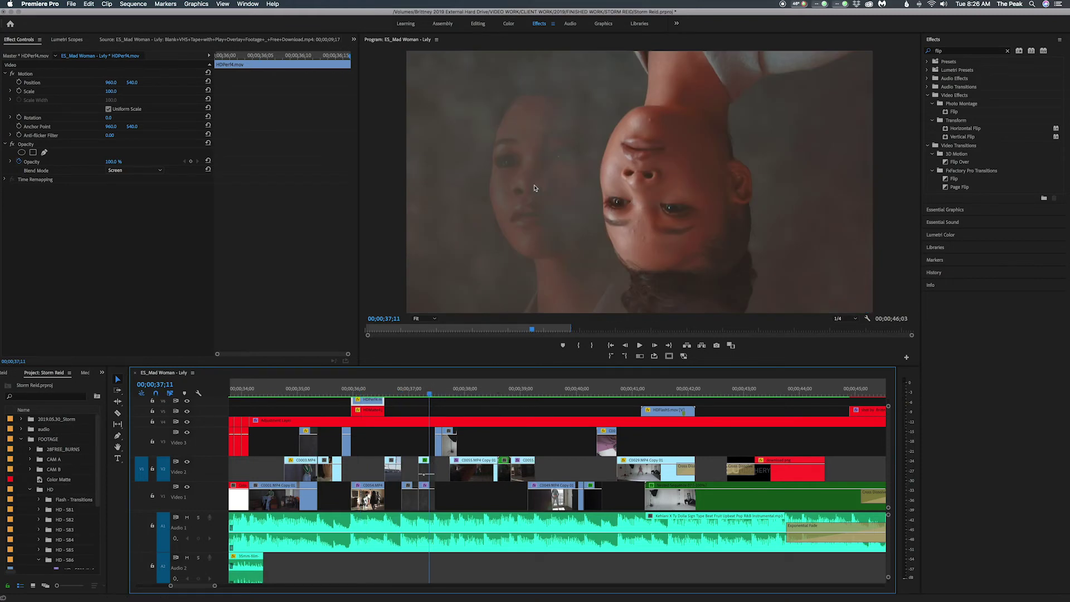
left_click(424, 467)
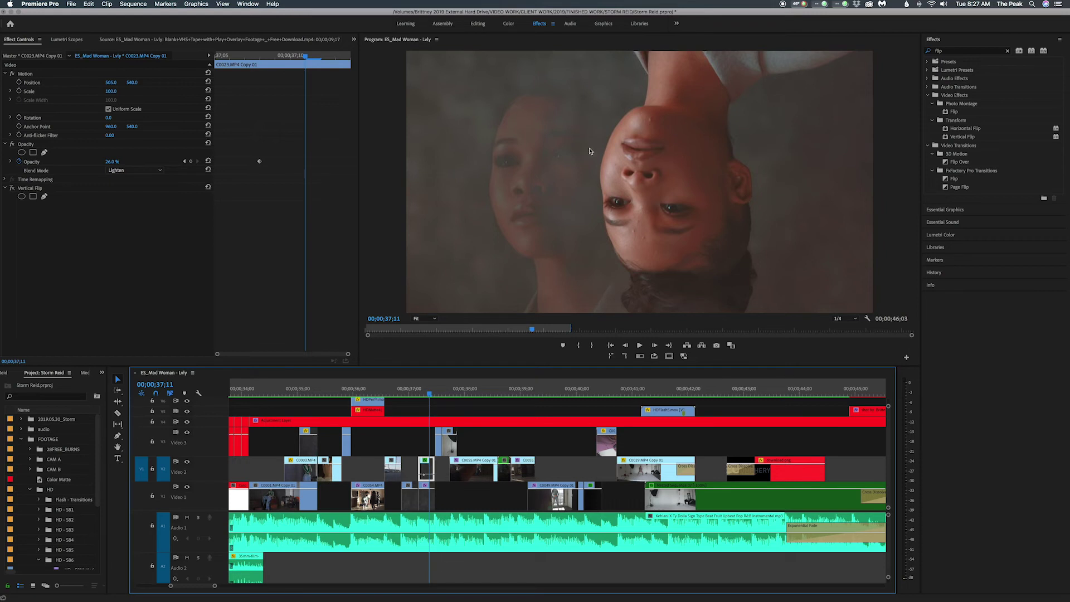
Review the shots after the double exposure, with brief playback near 00;00;38;28, and stop at the window shot at 00;00;40;07
left_click(436, 395)
left_click_drag(435, 395, 521, 404)
key("space")
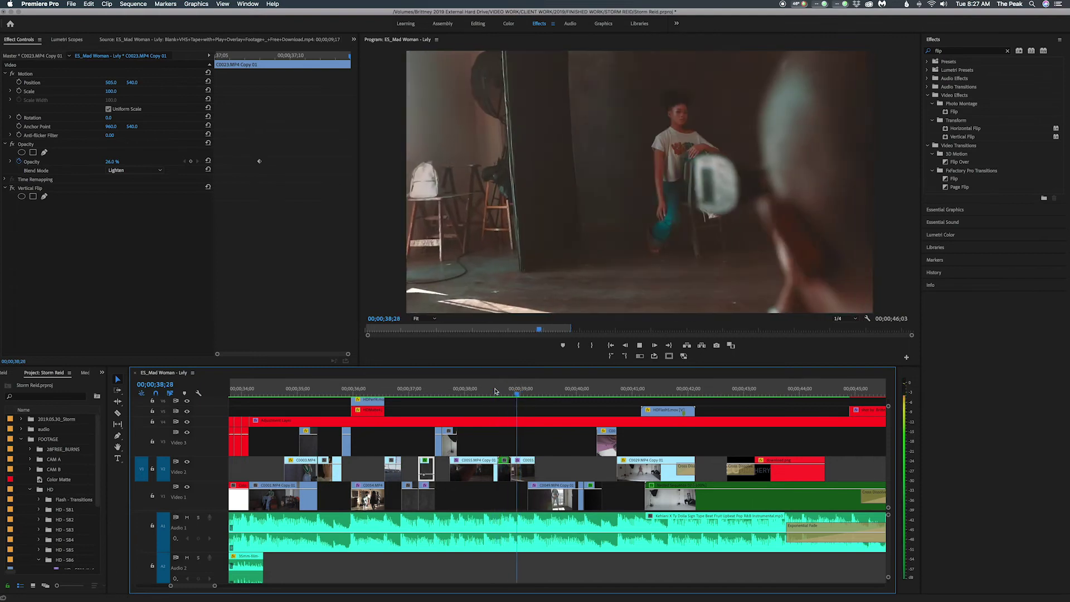
key("space")
left_click_drag(538, 393, 590, 409)
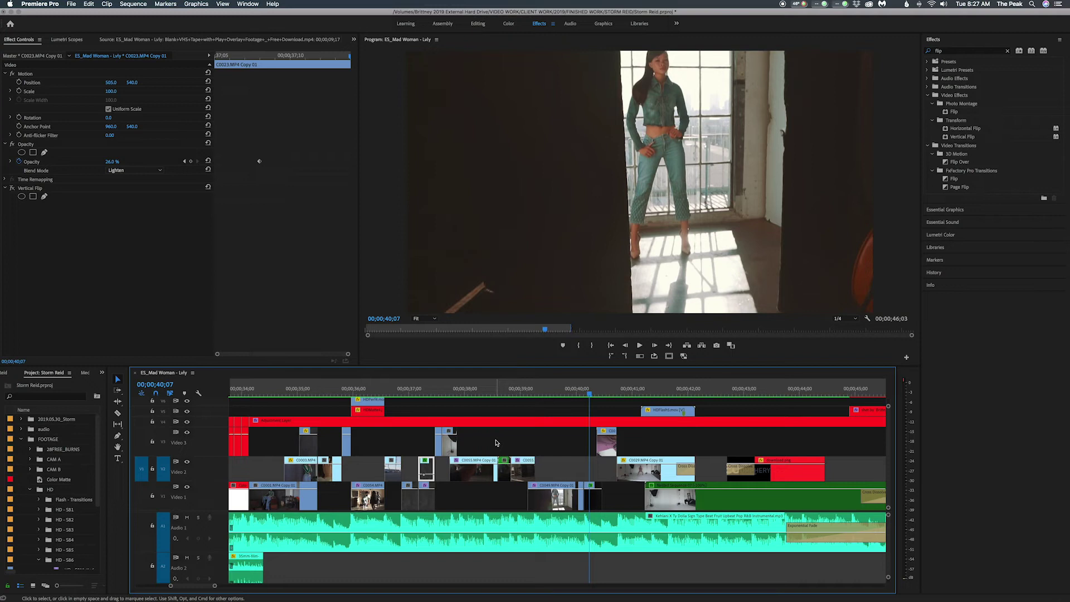
scroll(497, 443, "right", 3)
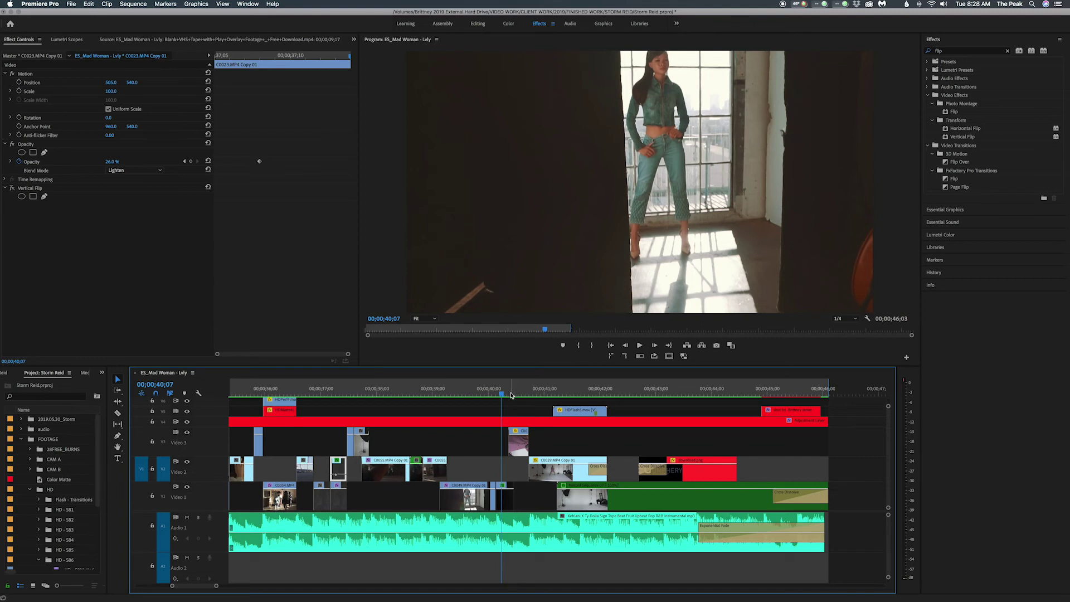
left_click_drag(217, 586, 293, 585)
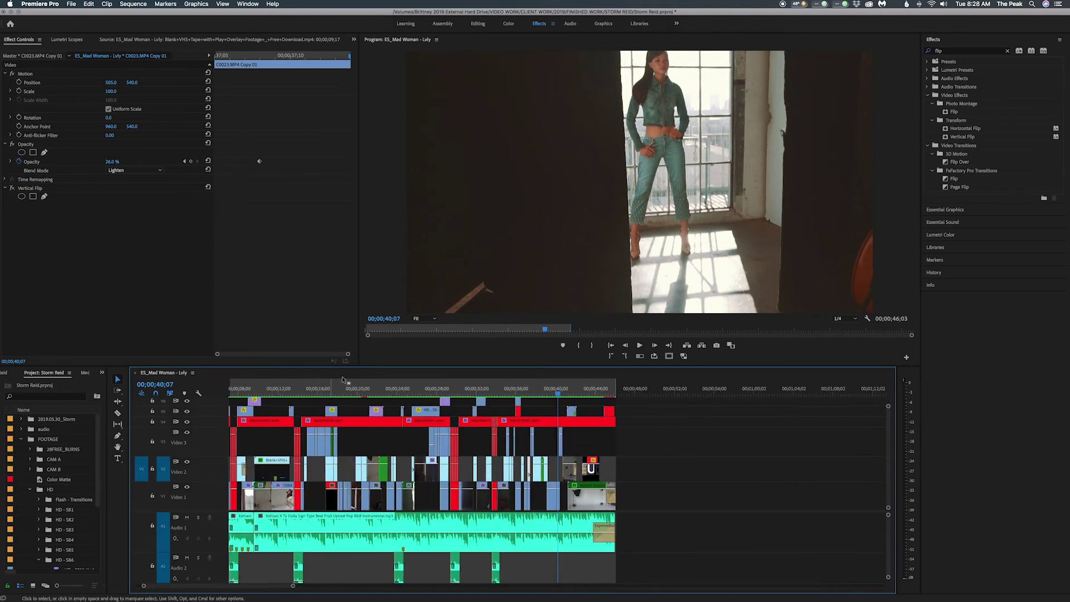
left_click_drag(293, 588, 204, 588)
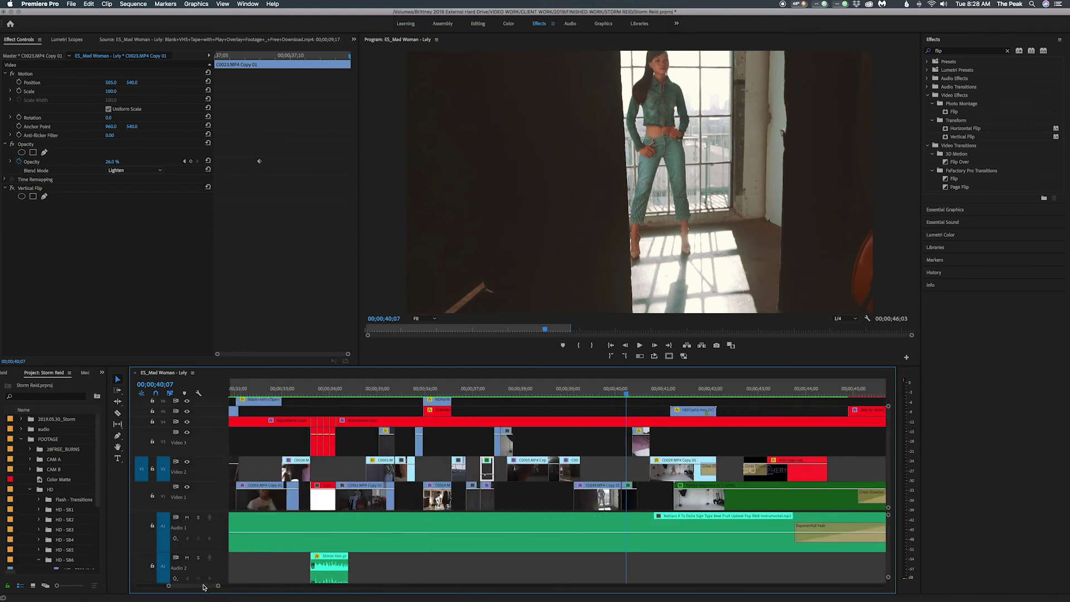
scroll(204, 587, "up", 5)
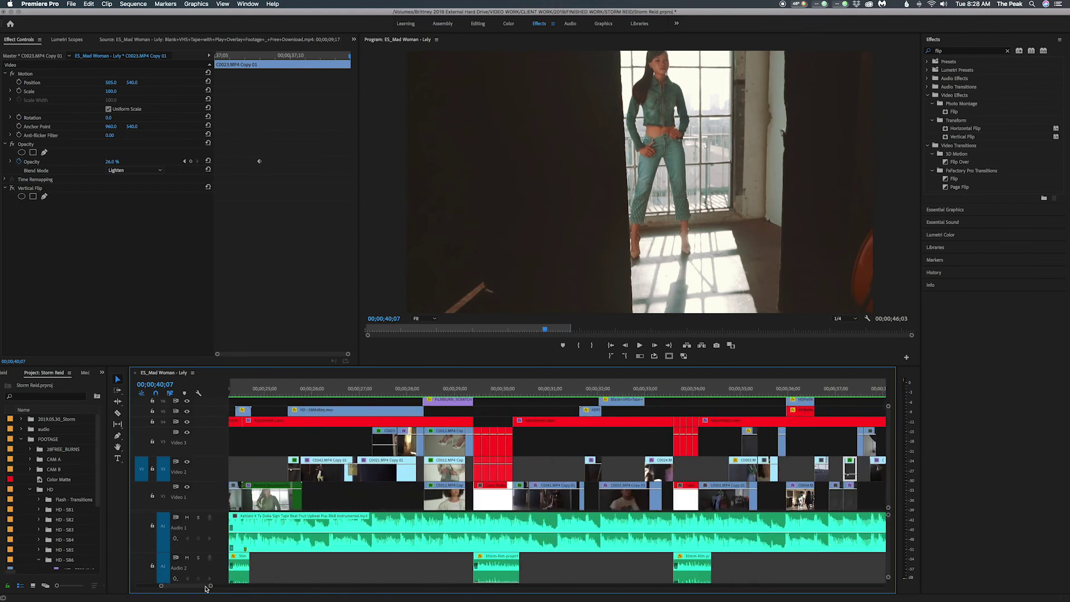
scroll(205, 589, "up", 15)
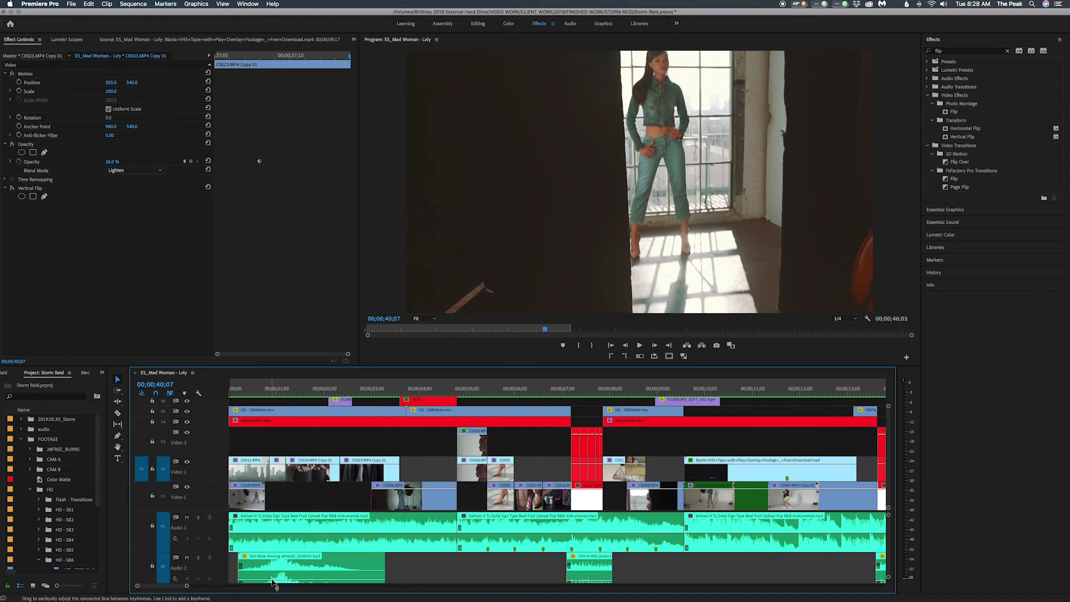
left_click_drag(171, 587, 209, 591)
scroll(376, 511, "up", 3)
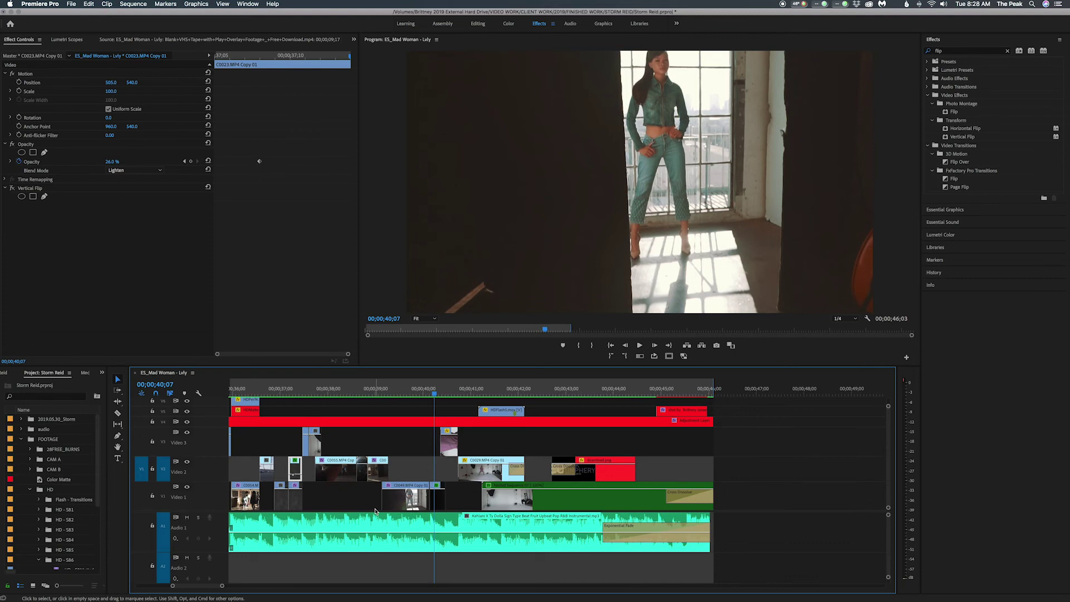
Inspect the sideways portrait clip on Video 3 at 00;00;40;17, and scrub on to the empty studio shot at 00;00;42;07
left_click_drag(436, 394, 450, 394)
left_click(452, 444)
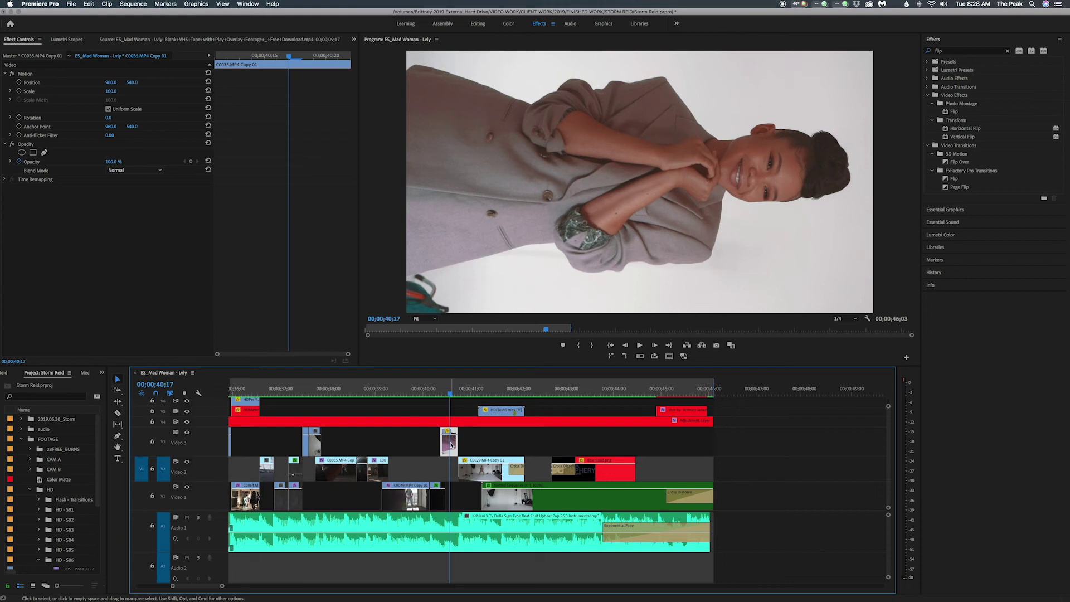
left_click_drag(449, 395, 530, 395)
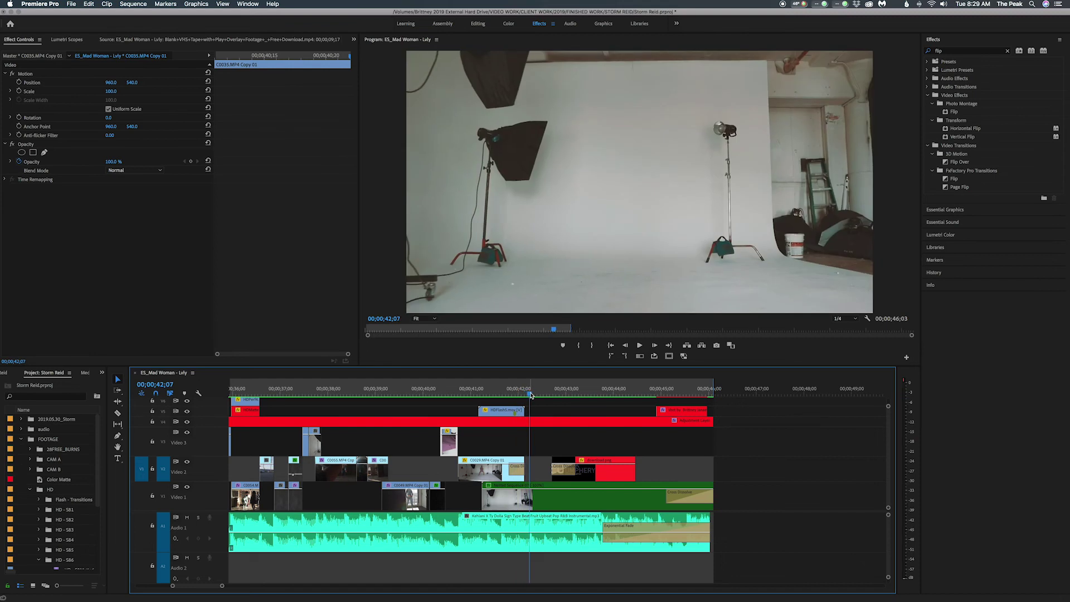
Move to the closing credit at 00;00;45;01, inspect its text settings in Essential Graphics, and play the fade-out to the sequence's end
left_click_drag(531, 395, 662, 396)
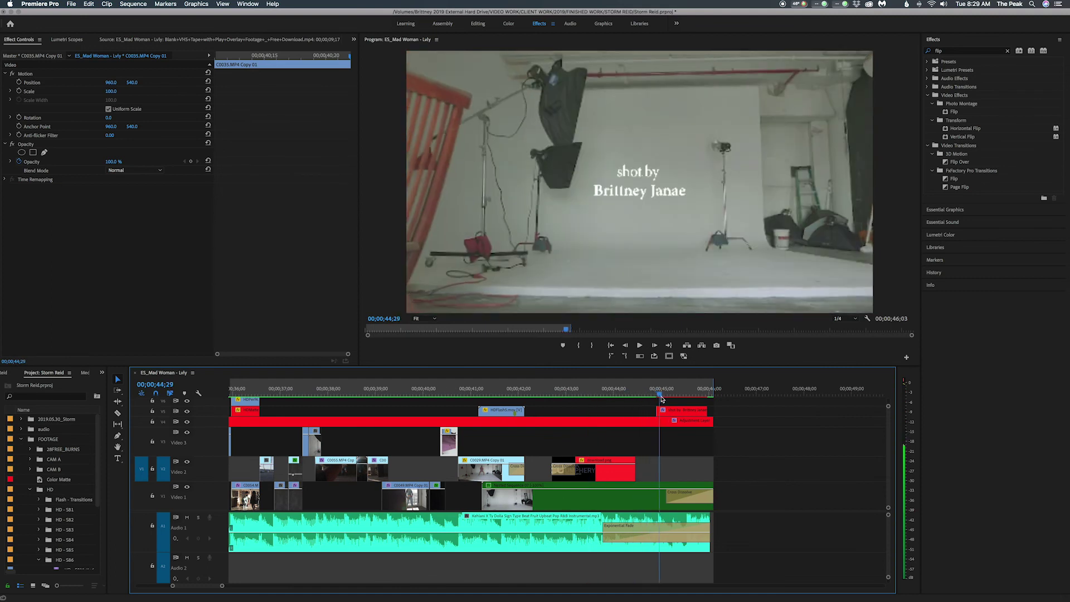
left_click(685, 412)
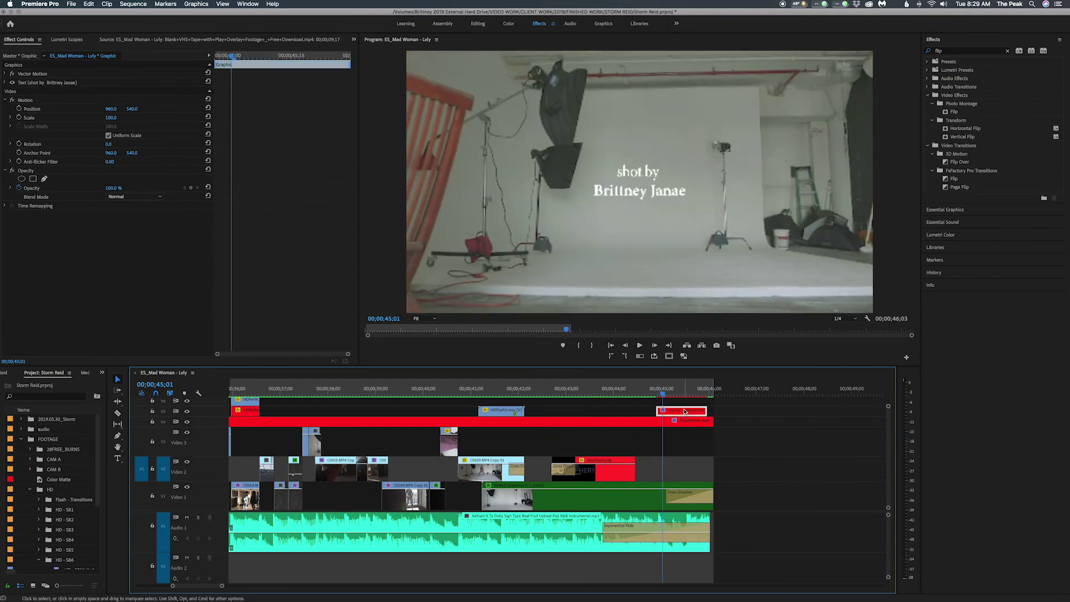
left_click(975, 211)
left_click(978, 80)
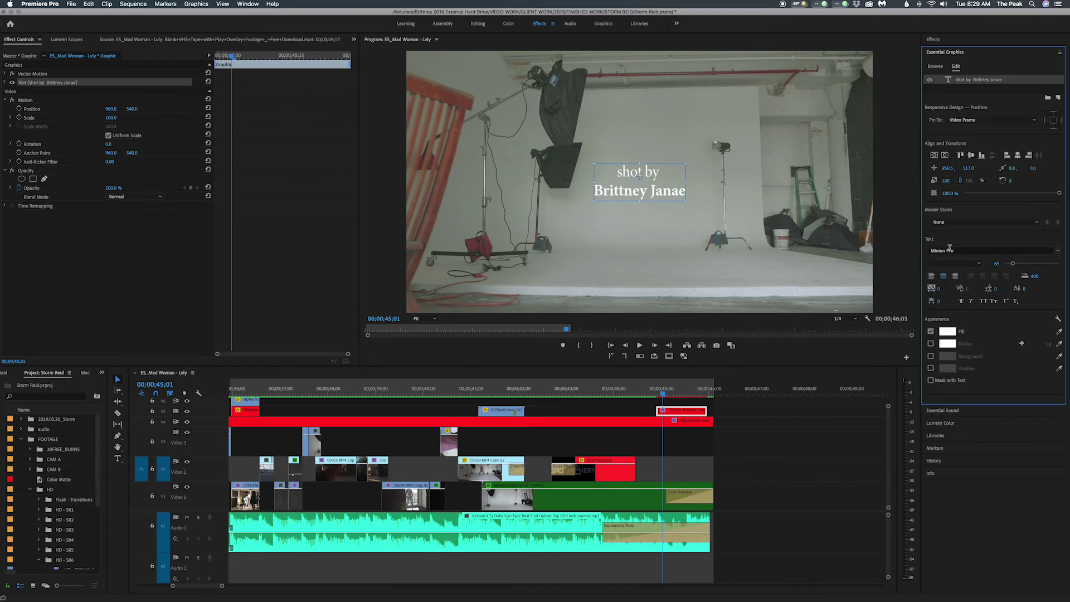
left_click(692, 394)
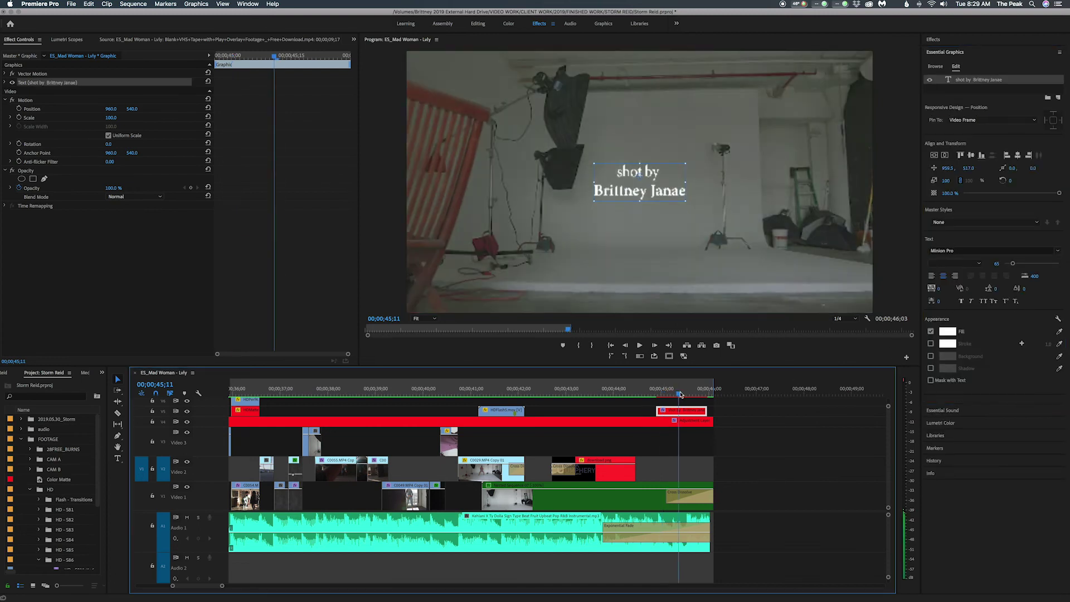
key("space")
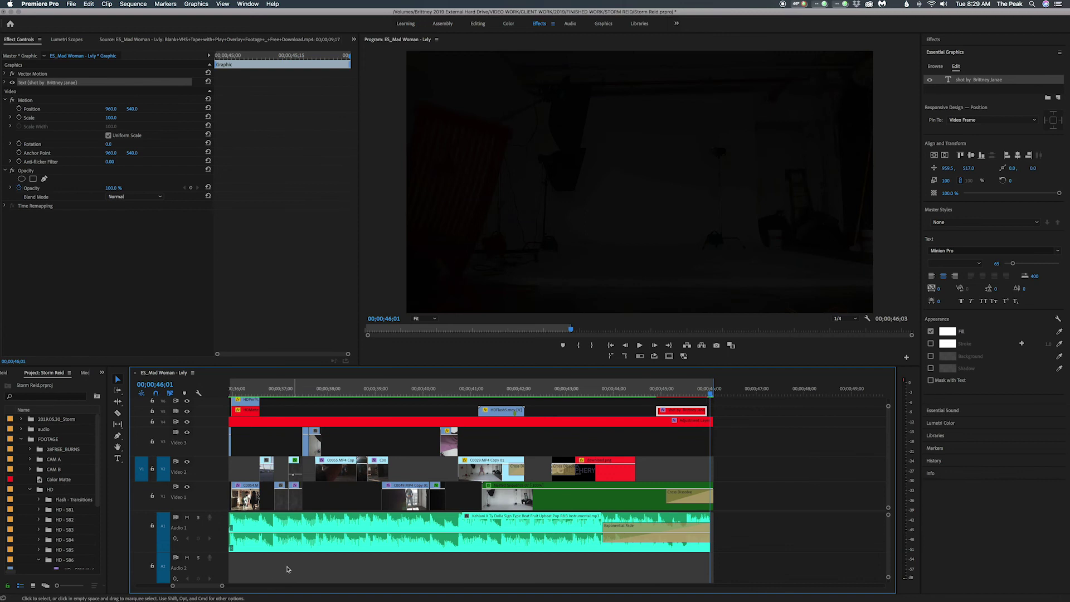
Return to the sequence start at 00;00;00;00 and play the finished video from the beginning
left_click_drag(223, 585, 332, 586)
key("Home")
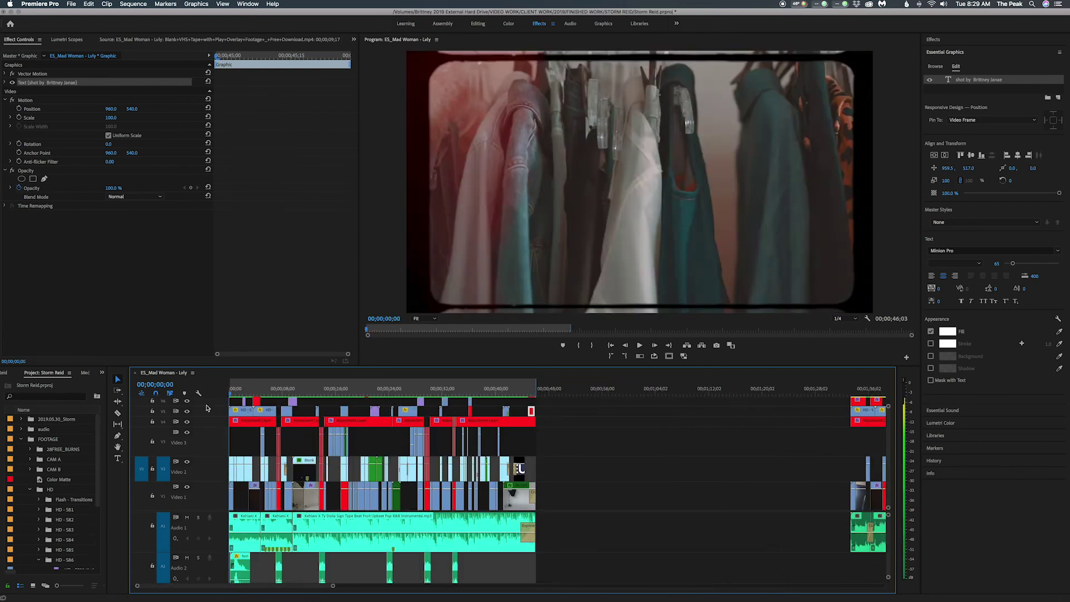
key("space")
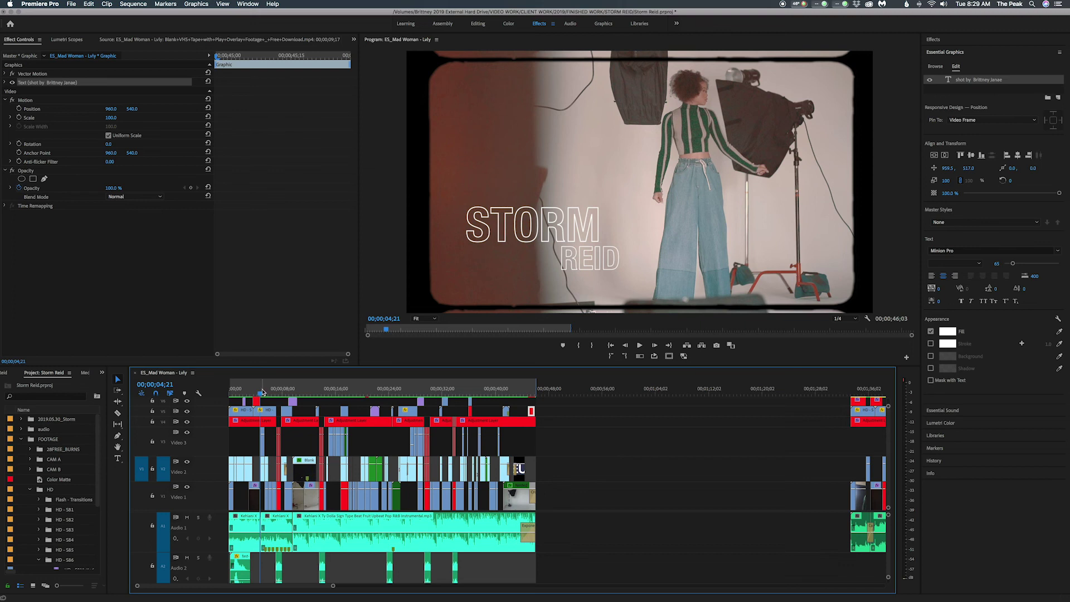
left_click(233, 394)
left_click(231, 394)
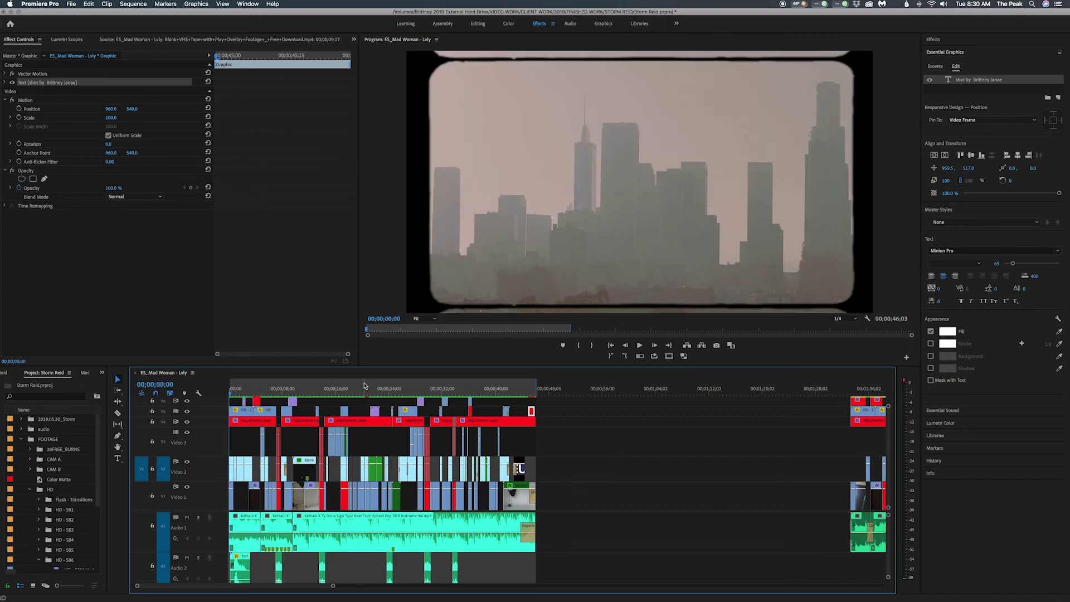
key("space")
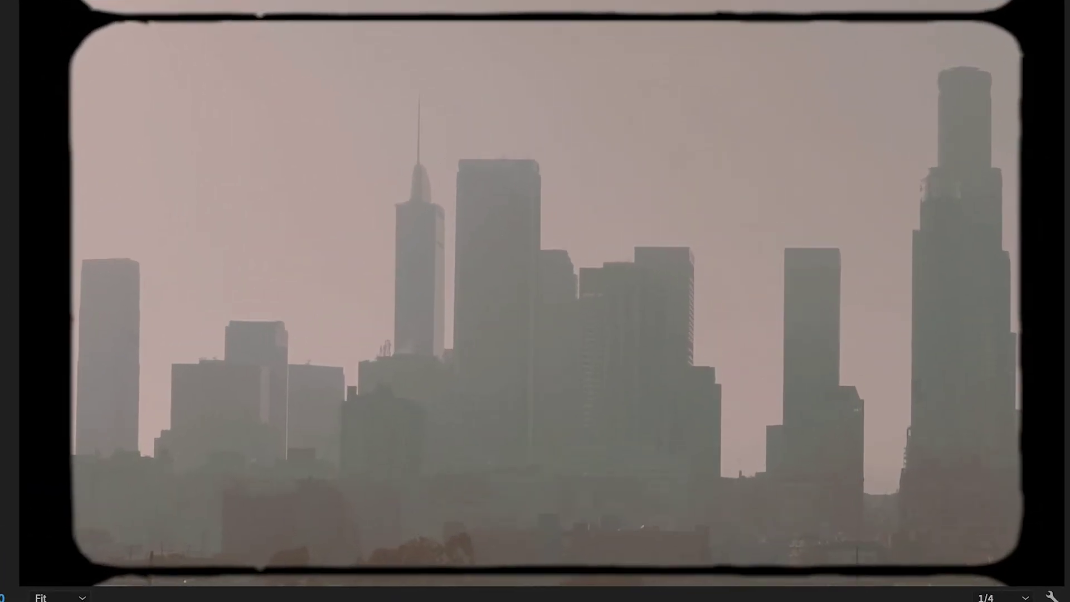